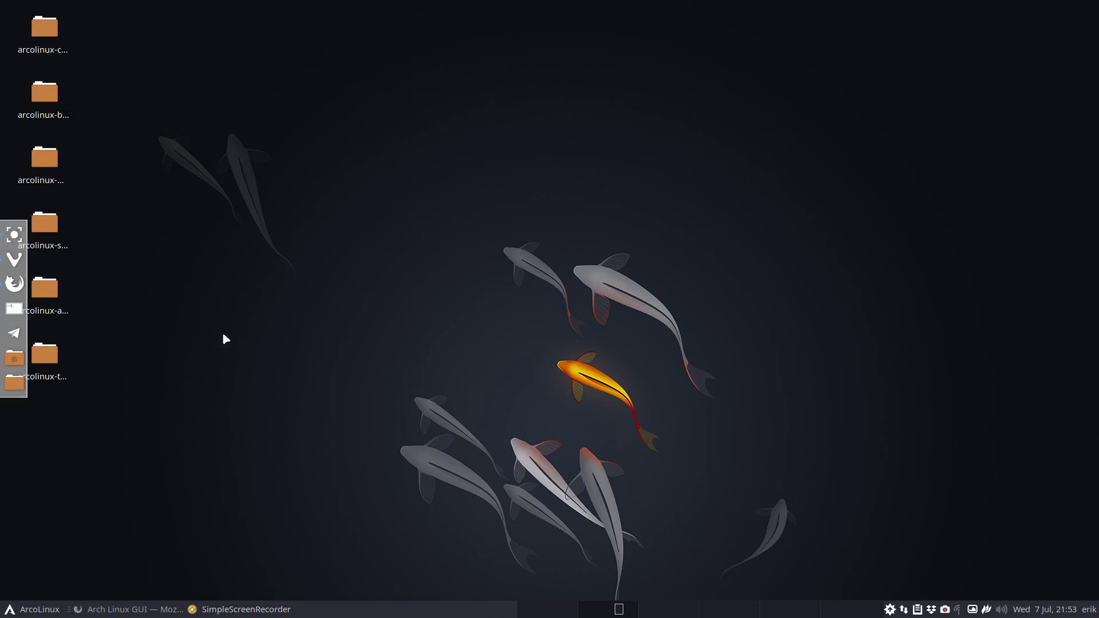
# Bring the archlinuxgui.in website forward and scroll up to its Testing editions section.
pyautogui.click(127, 610)
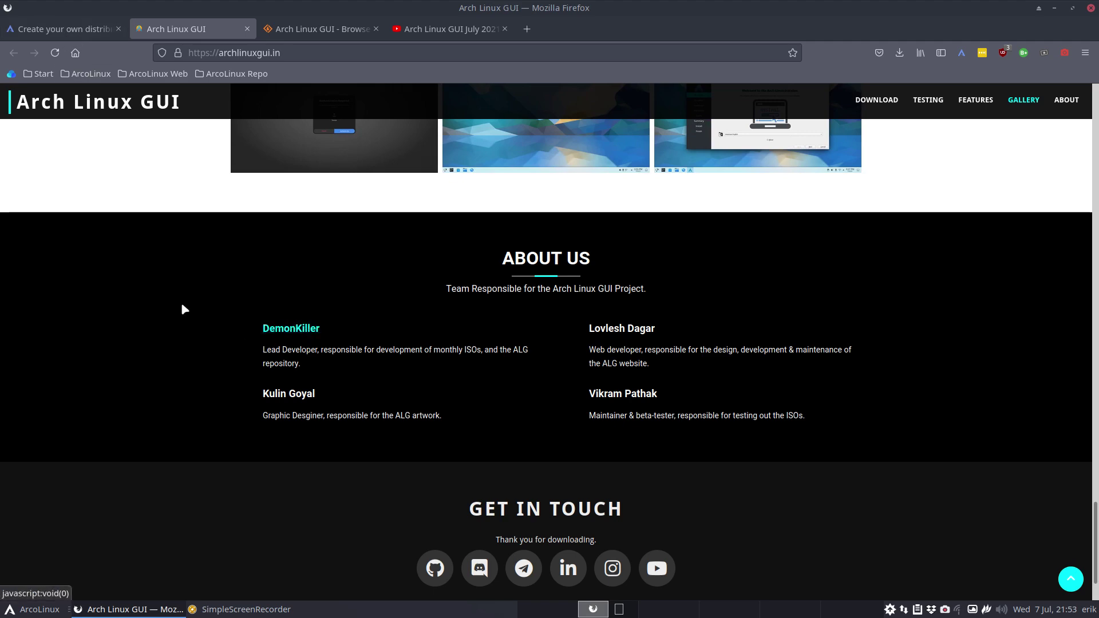
pyautogui.scroll(10, 171, 280)
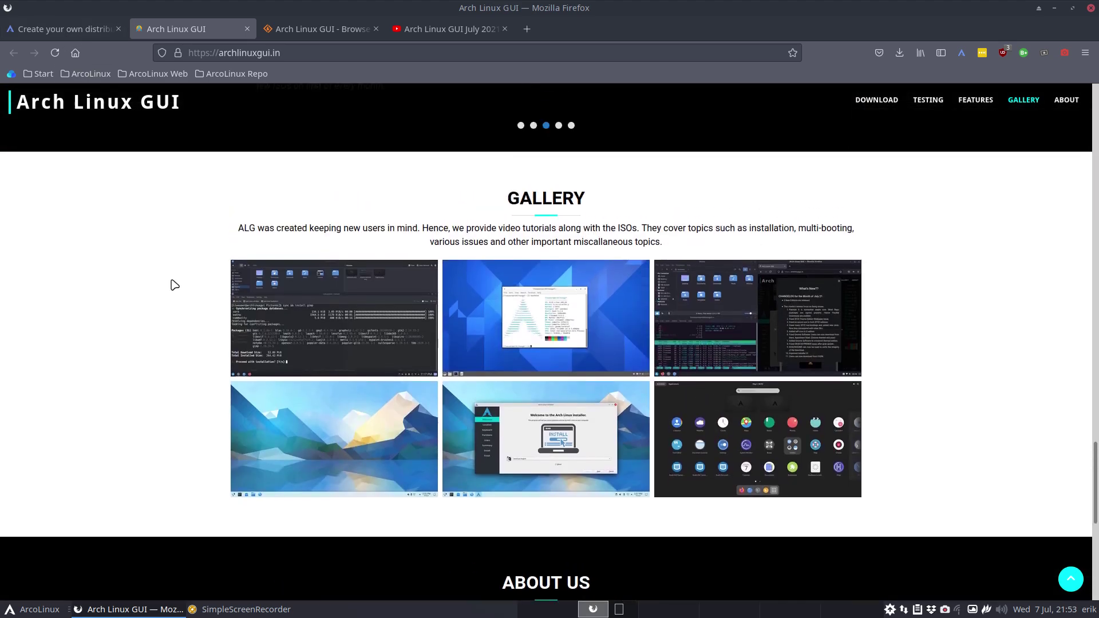
pyautogui.scroll(5, 171, 281)
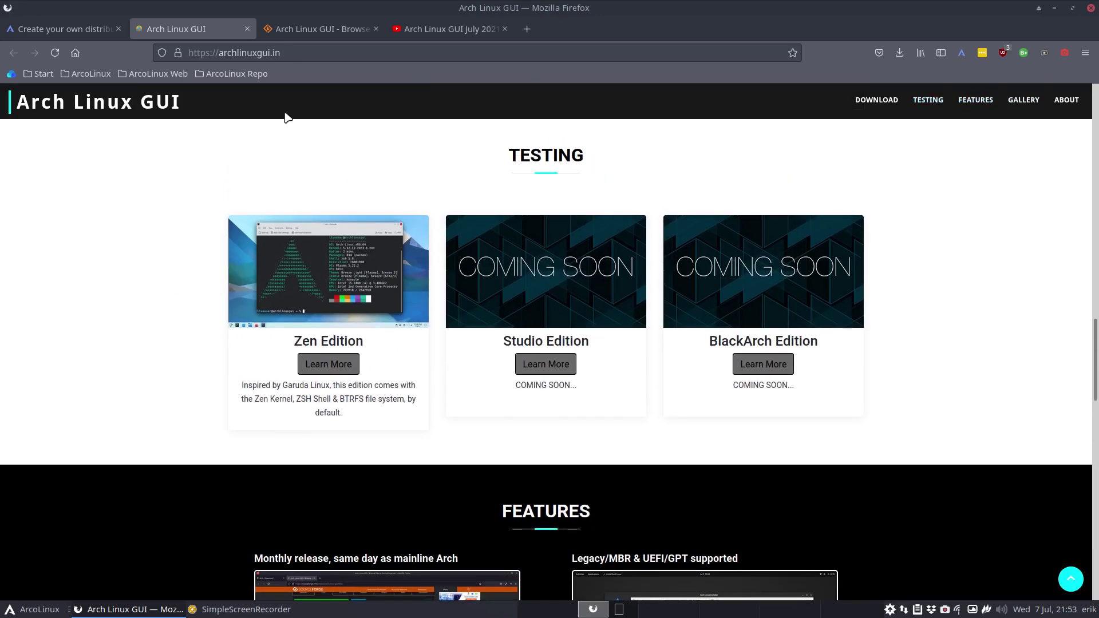
# Switch to ArcoLinux's 'Create your own distribution/spinoff' page and find the Aravalli Linux 6 entry.
pyautogui.click(64, 33)
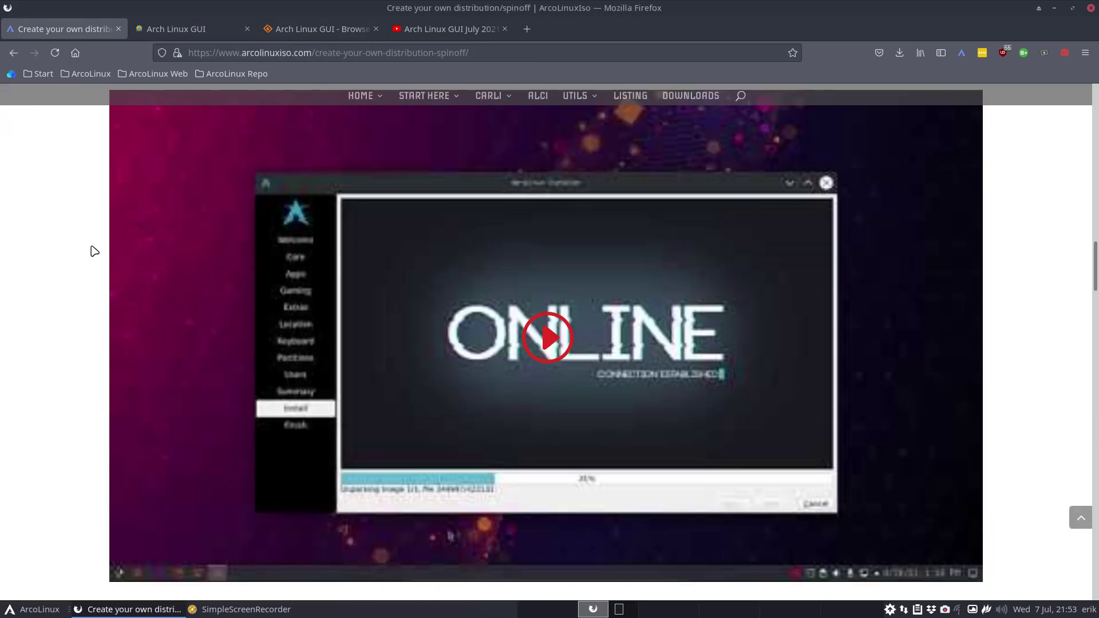
pyautogui.scroll(1, 94, 252)
pyautogui.scroll(-10, 94, 251)
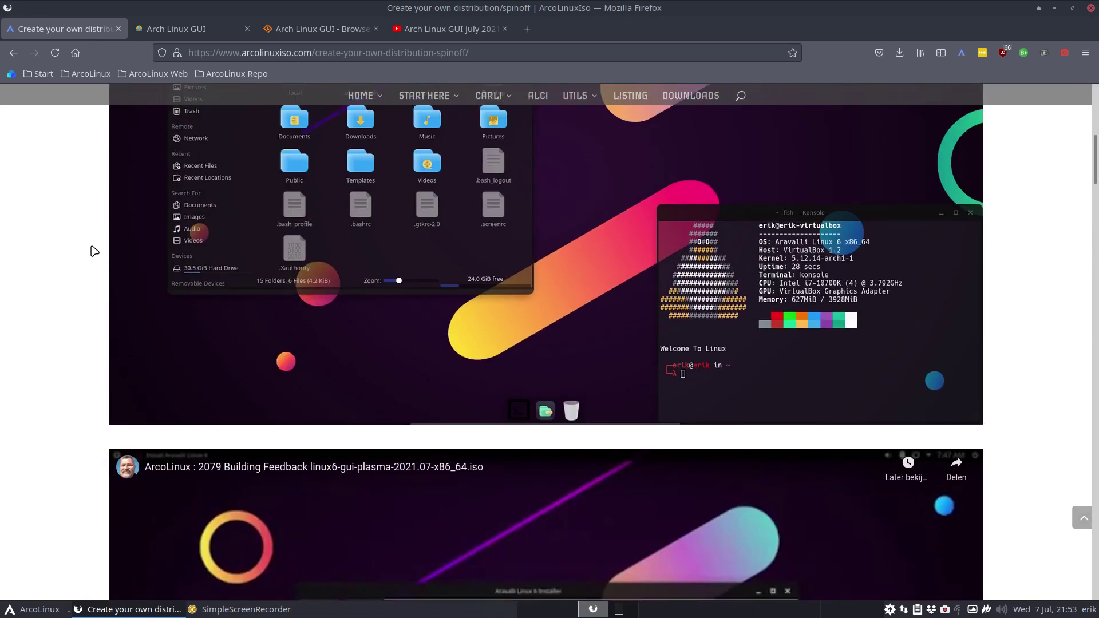
pyautogui.scroll(6, 94, 251)
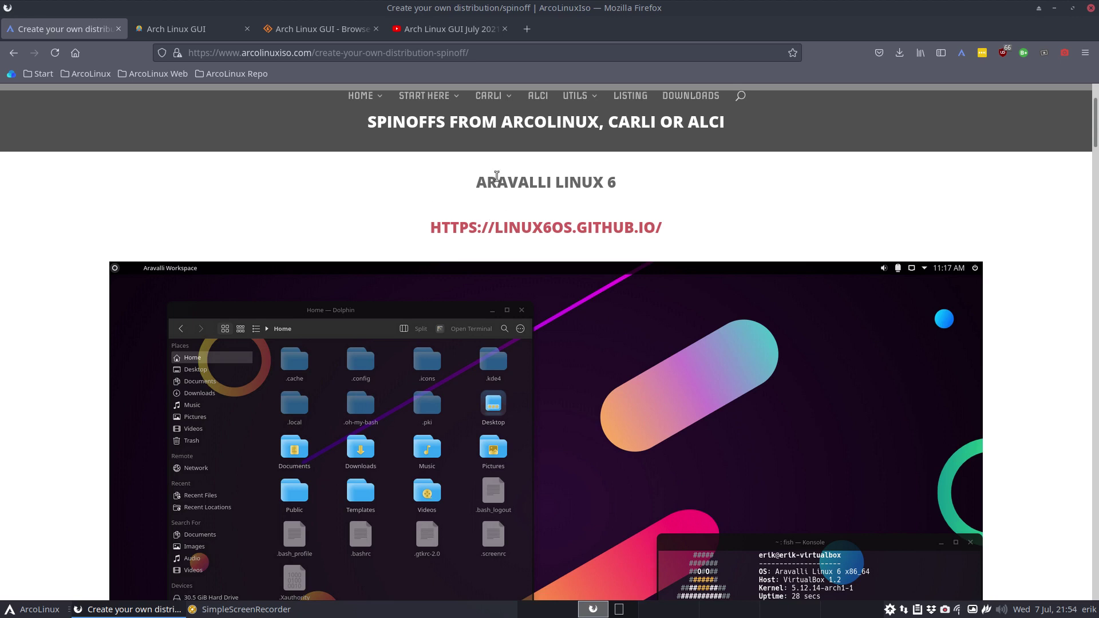
pyautogui.moveTo(497, 98)
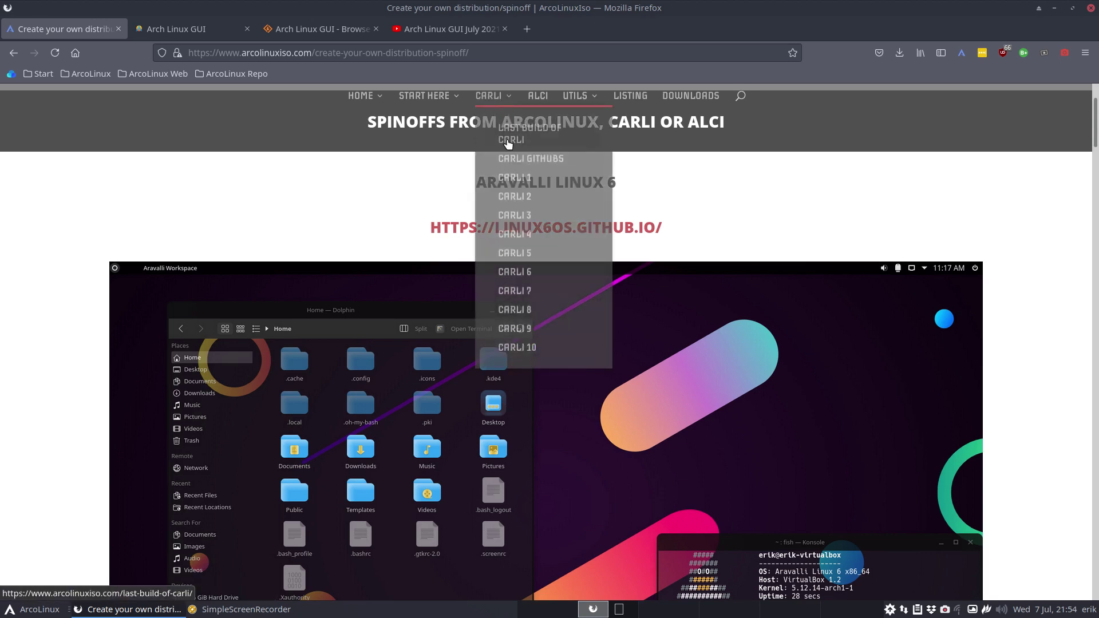
pyautogui.scroll(2, 405, 215)
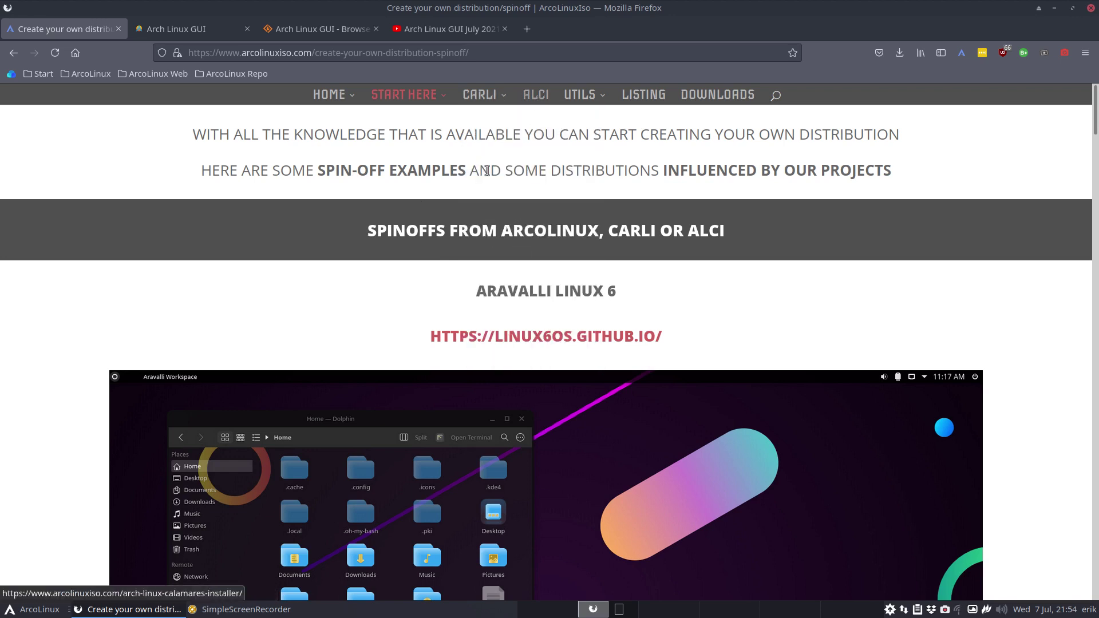
pyautogui.scroll(-3, 521, 206)
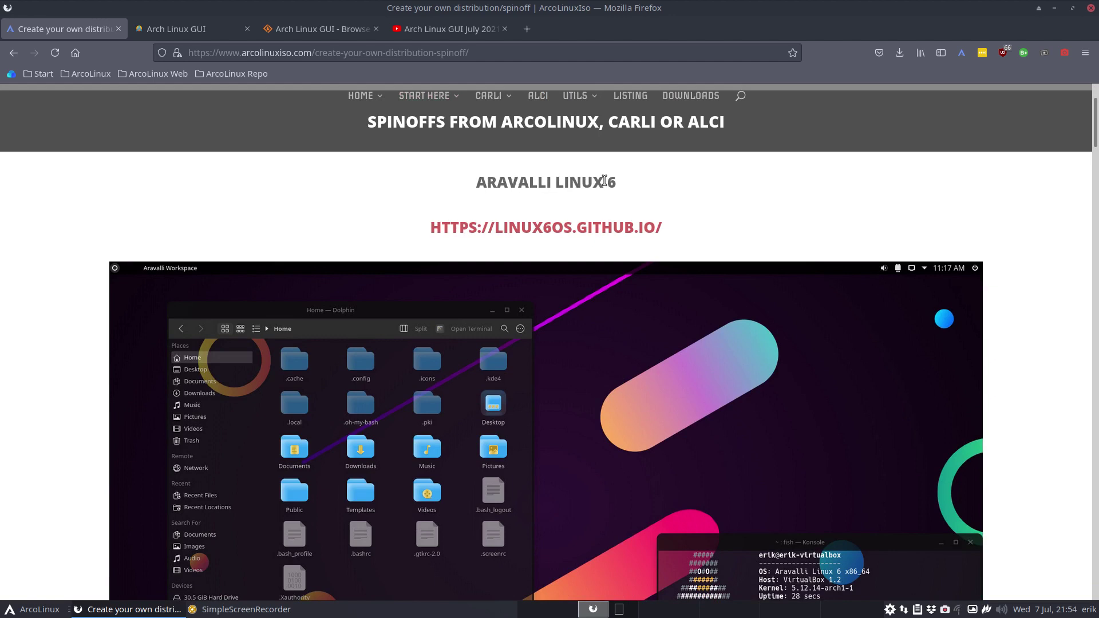
# Scroll past XeroLinux, HefftorLinux, ViciyosLinux and Bobo Linux to the Arch Linux GUI Installer entry.
pyautogui.scroll(-4, 540, 248)
pyautogui.scroll(-6, 510, 275)
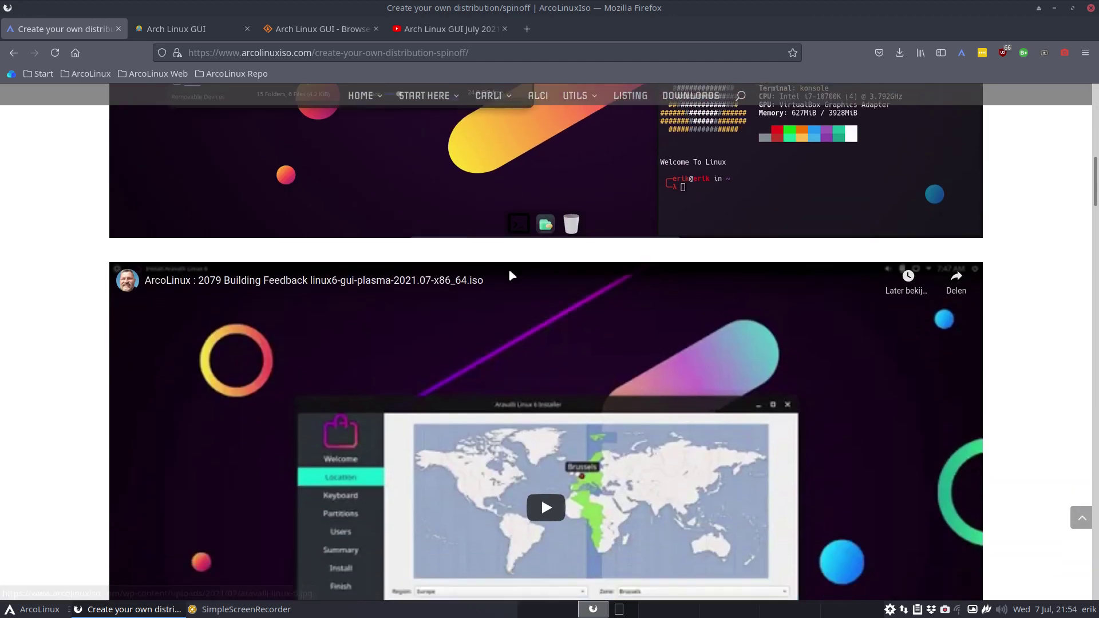
pyautogui.scroll(-8, 512, 275)
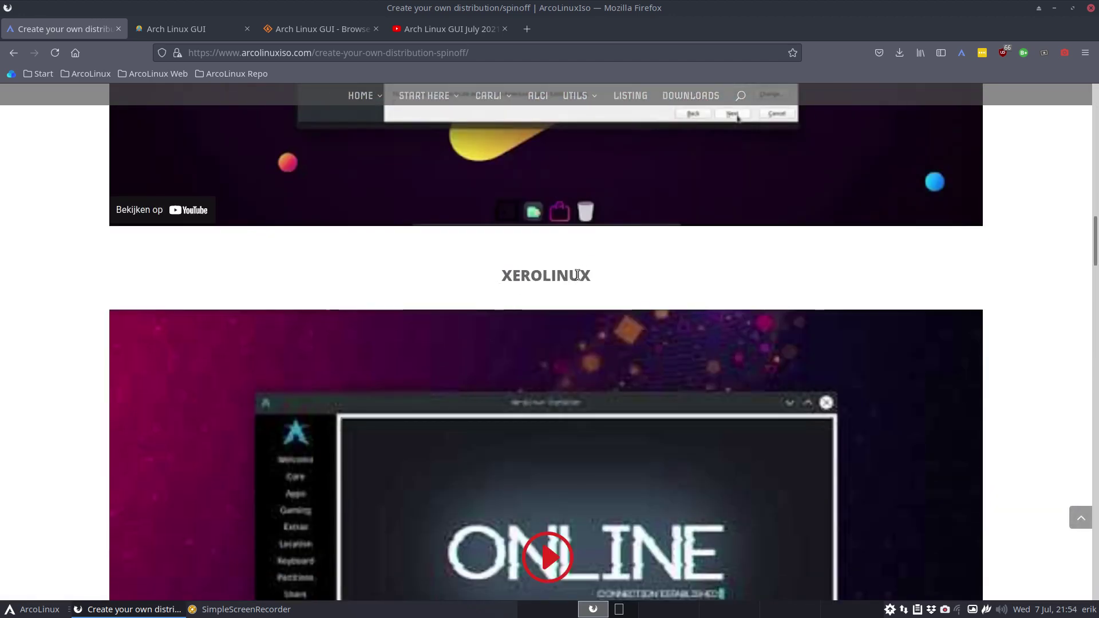
pyautogui.scroll(-4, 579, 276)
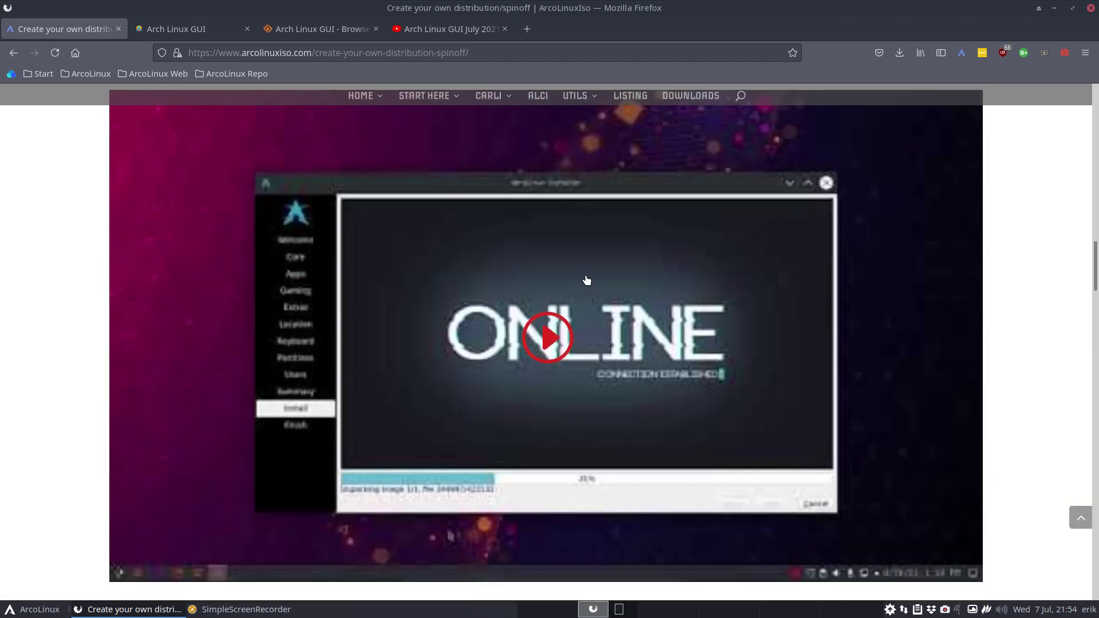
pyautogui.scroll(-4, 586, 280)
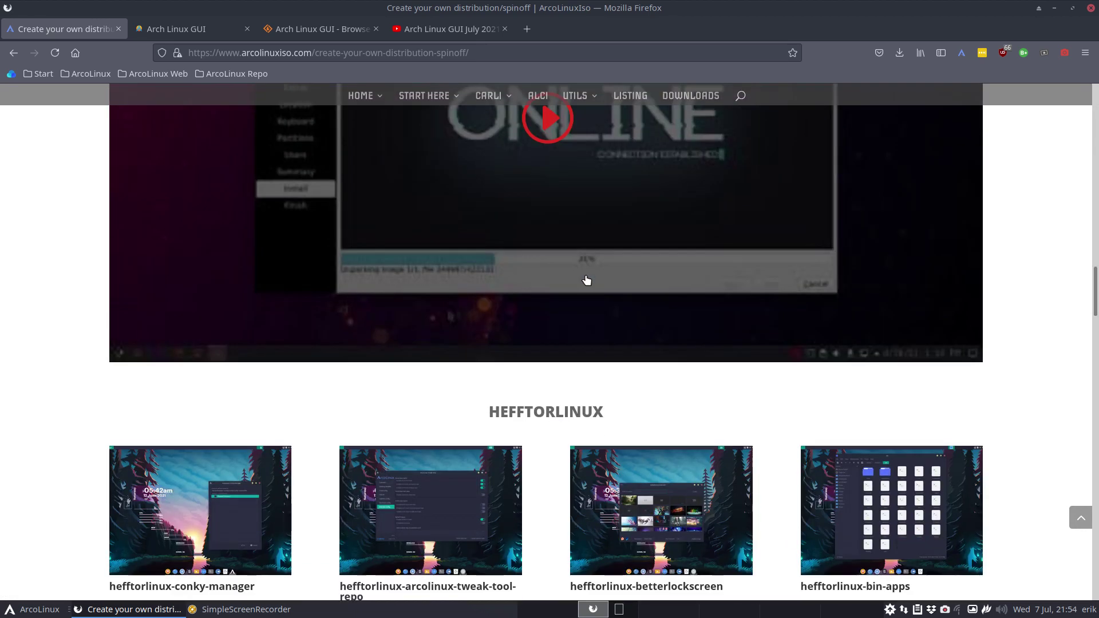
pyautogui.scroll(-1, 587, 279)
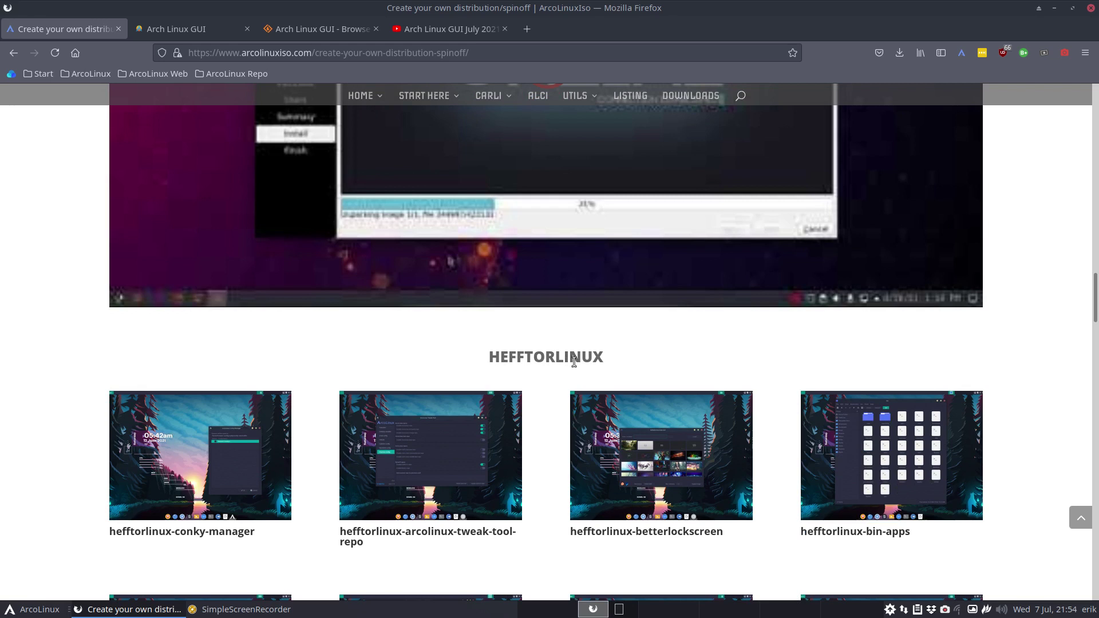
pyautogui.scroll(-3, 574, 361)
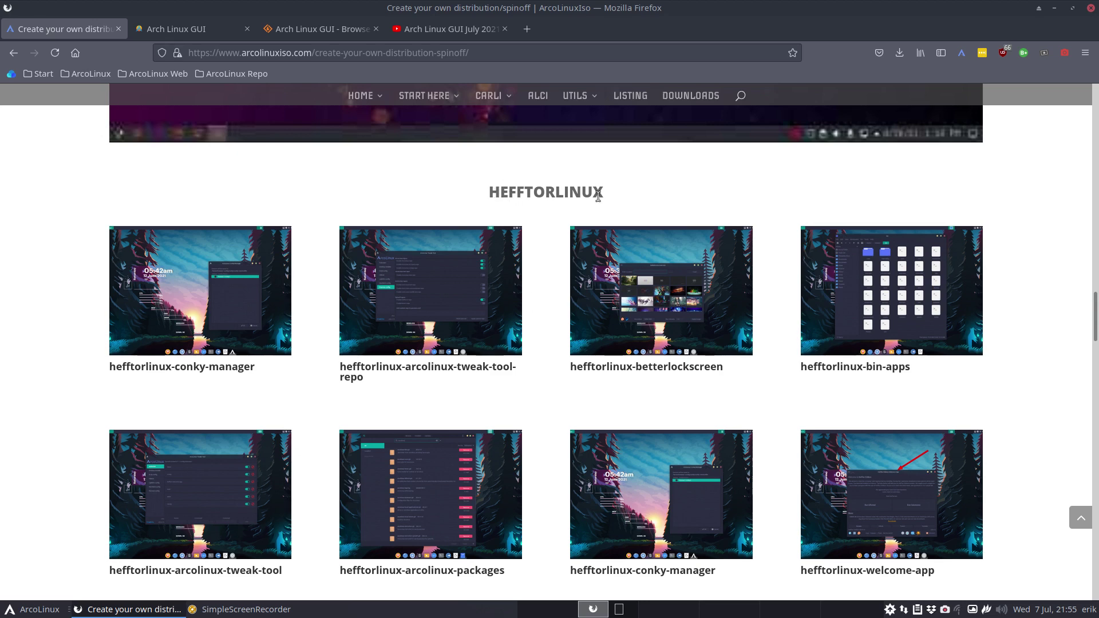
pyautogui.scroll(-8, 540, 296)
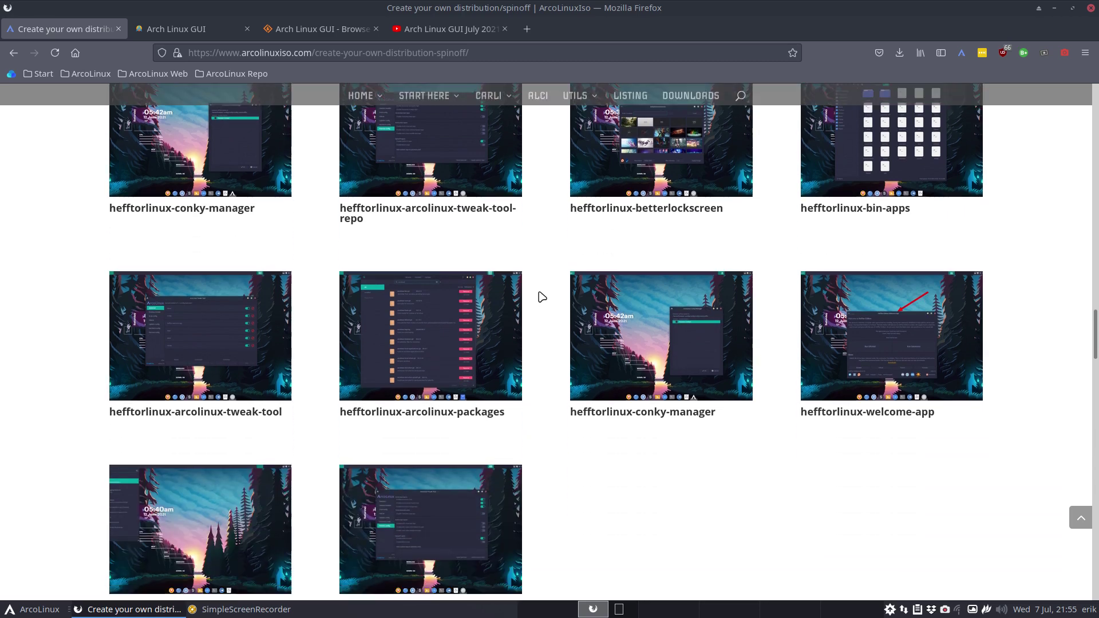
pyautogui.scroll(-3, 542, 297)
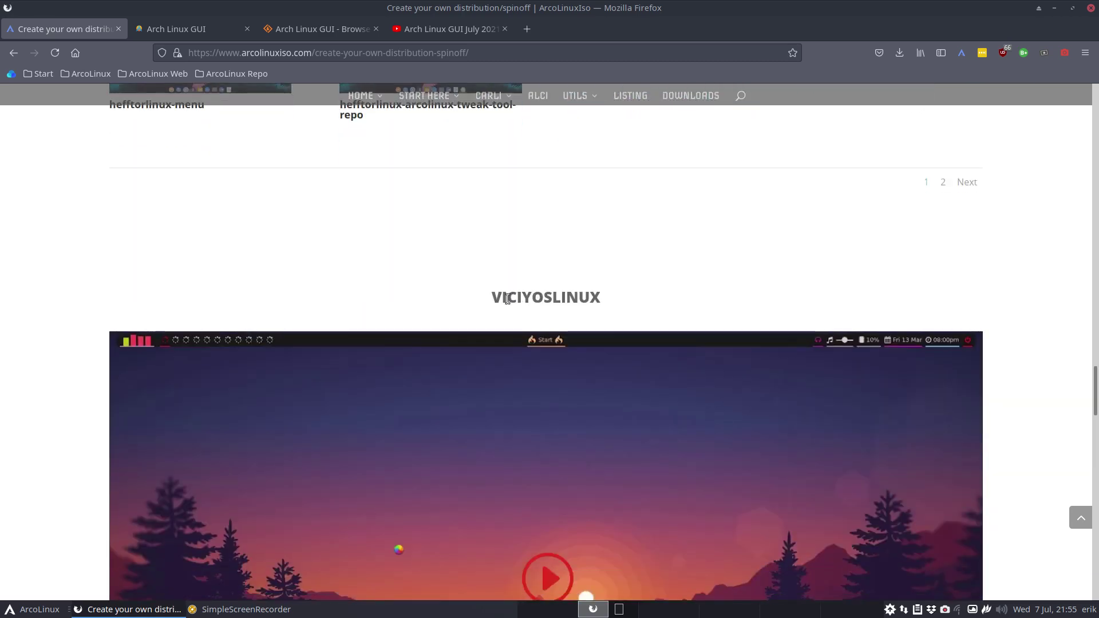
pyautogui.scroll(-15, 636, 300)
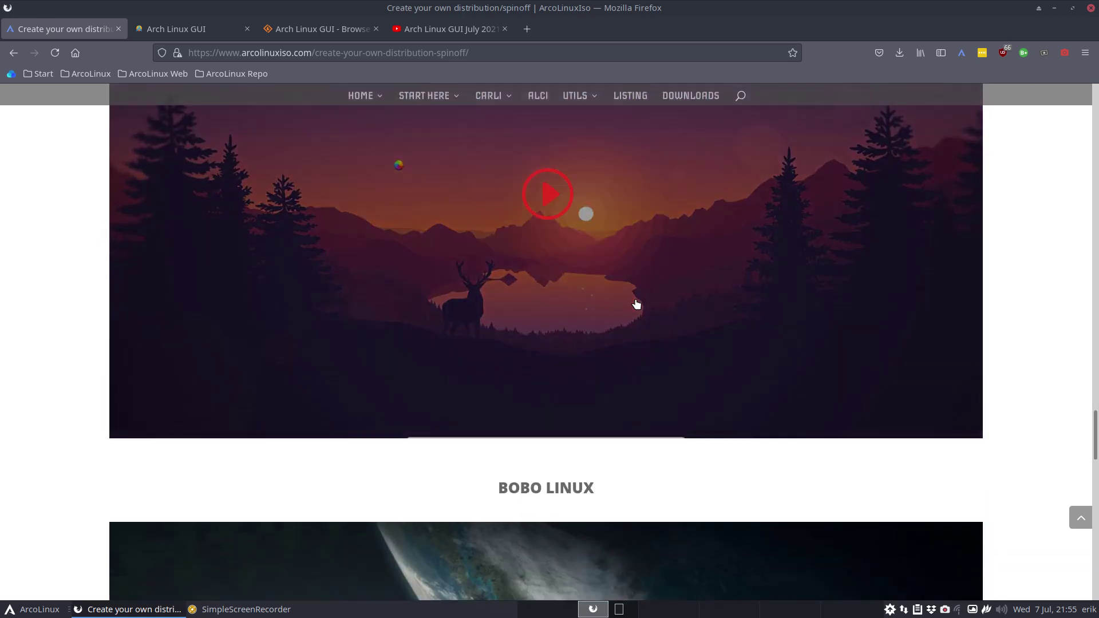
pyautogui.scroll(-6, 618, 306)
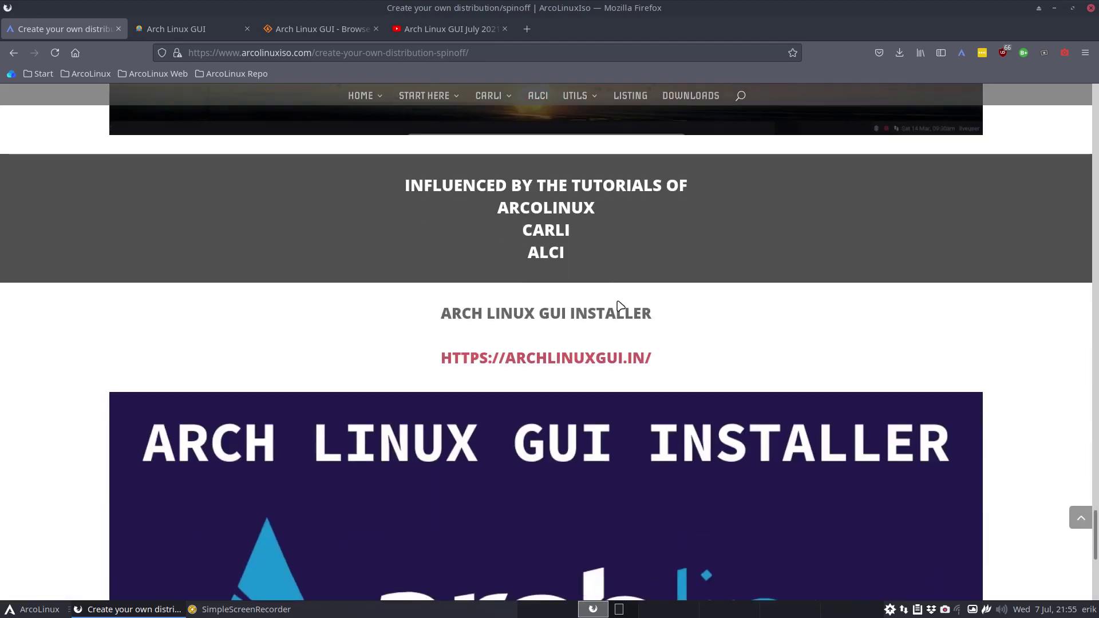
pyautogui.scroll(-3, 618, 306)
pyautogui.scroll(4, 619, 306)
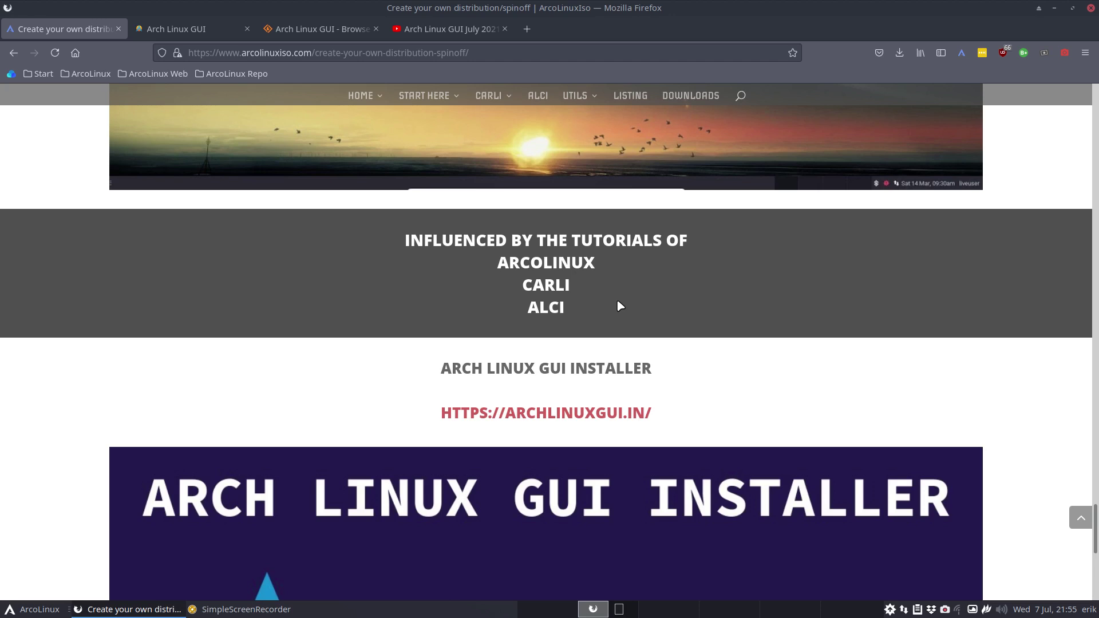
pyautogui.scroll(-3, 620, 306)
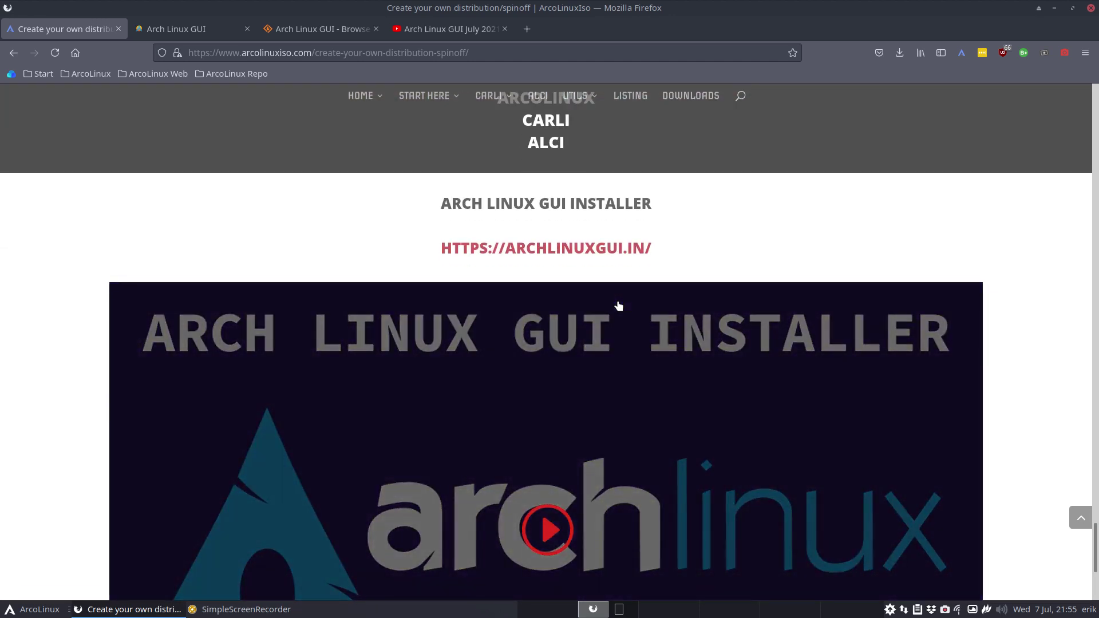
pyautogui.scroll(-3, 618, 306)
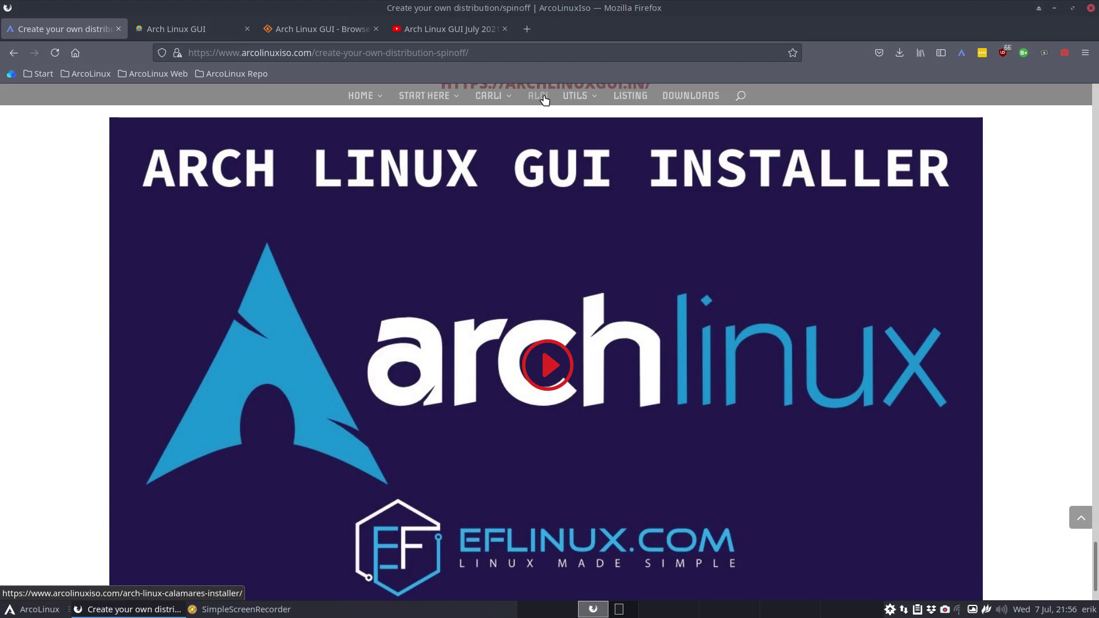
# Download archlinux-gui-xfce-2021.07-x86_64.iso from SourceForge, saving it as a file.
pyautogui.click(203, 31)
pyautogui.scroll(6, 172, 218)
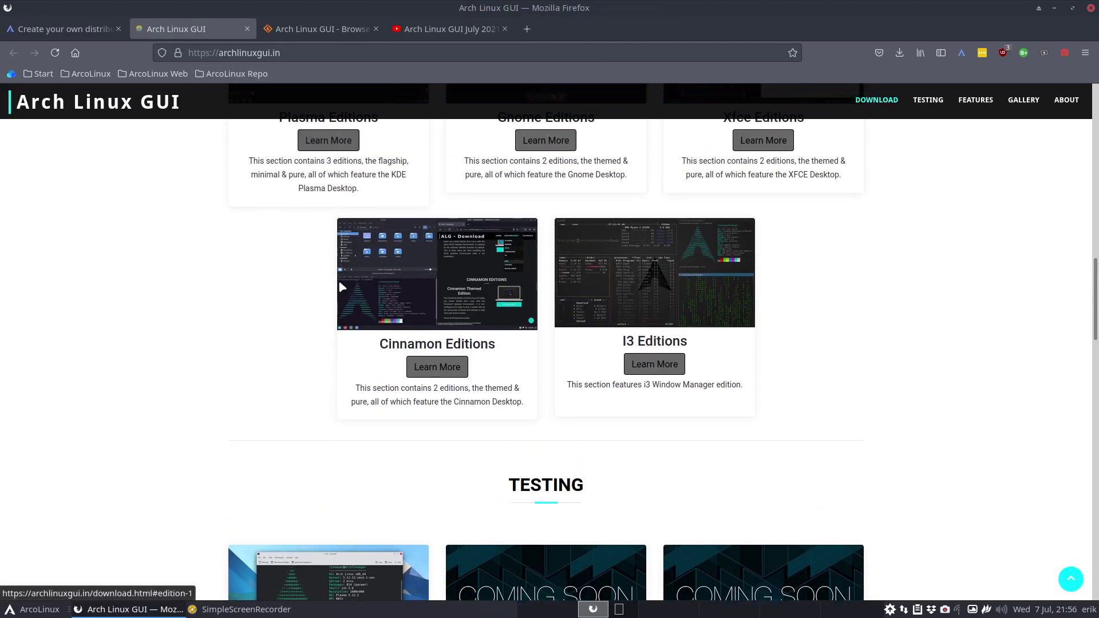
pyautogui.scroll(11, 295, 326)
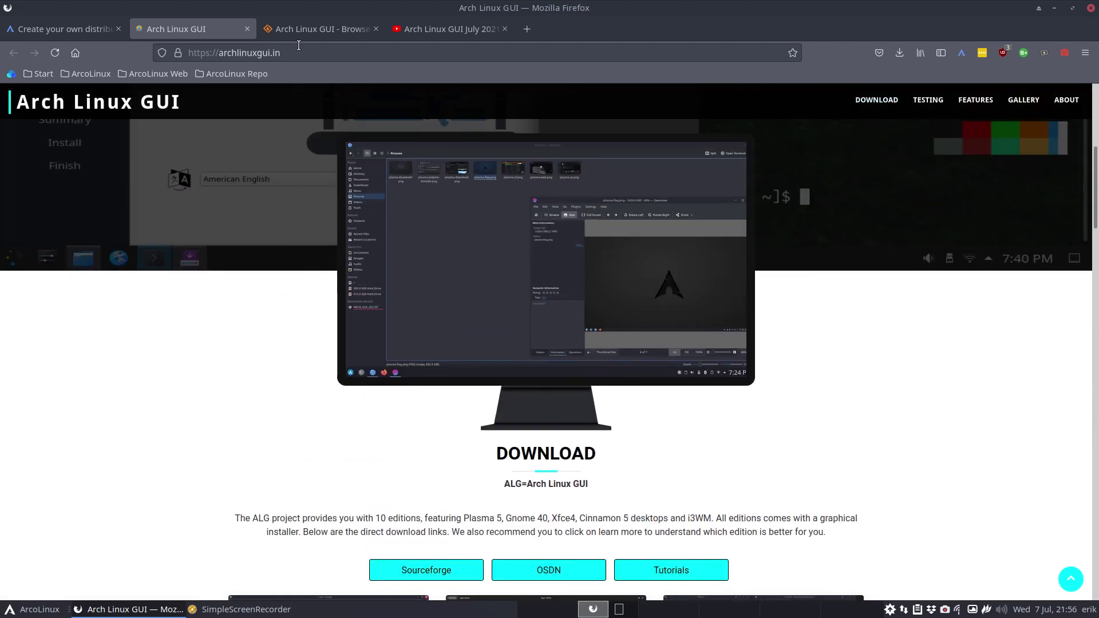
pyautogui.click(310, 33)
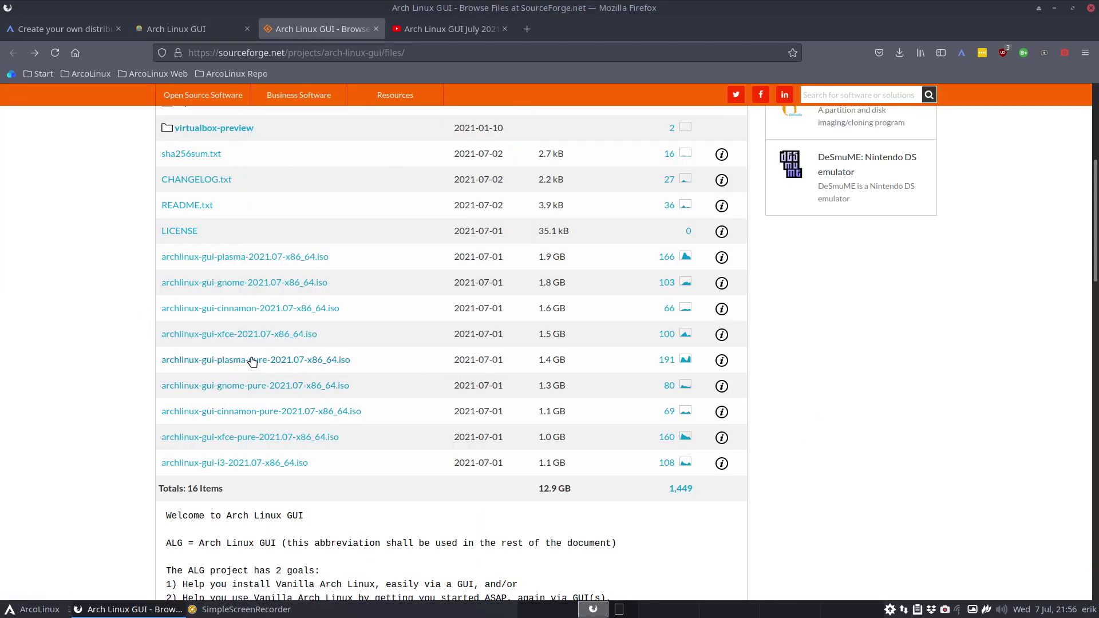
pyautogui.click(302, 336)
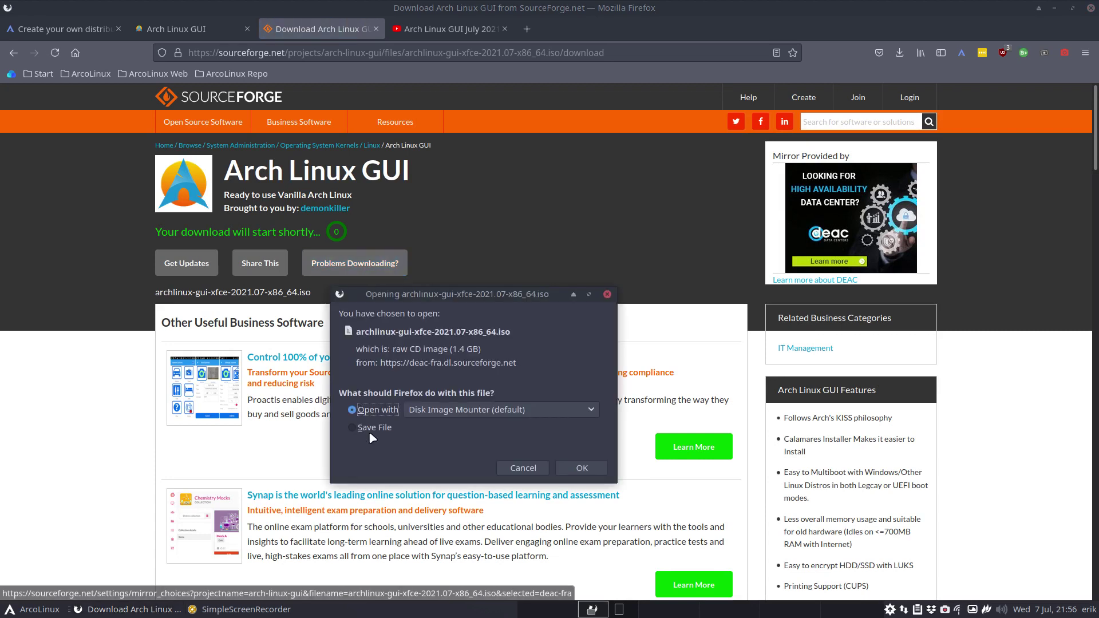
pyautogui.click(369, 428)
pyautogui.click(587, 467)
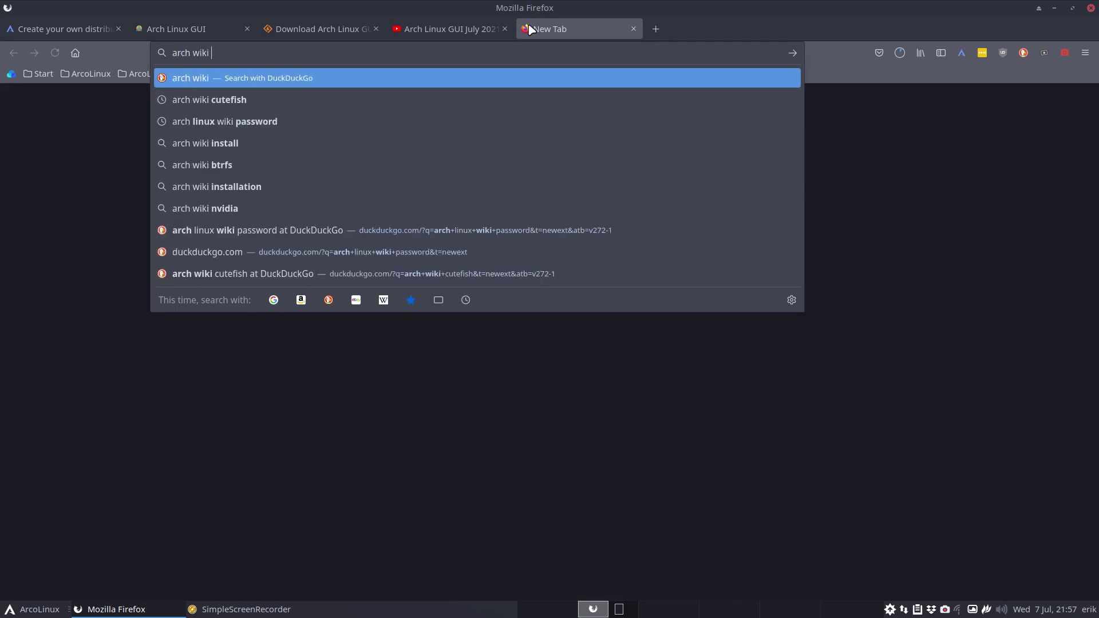
# Search 'arch wiki gdm' and open the GDM ArchWiki article.
pyautogui.write('dm')
pyautogui.press('Return')
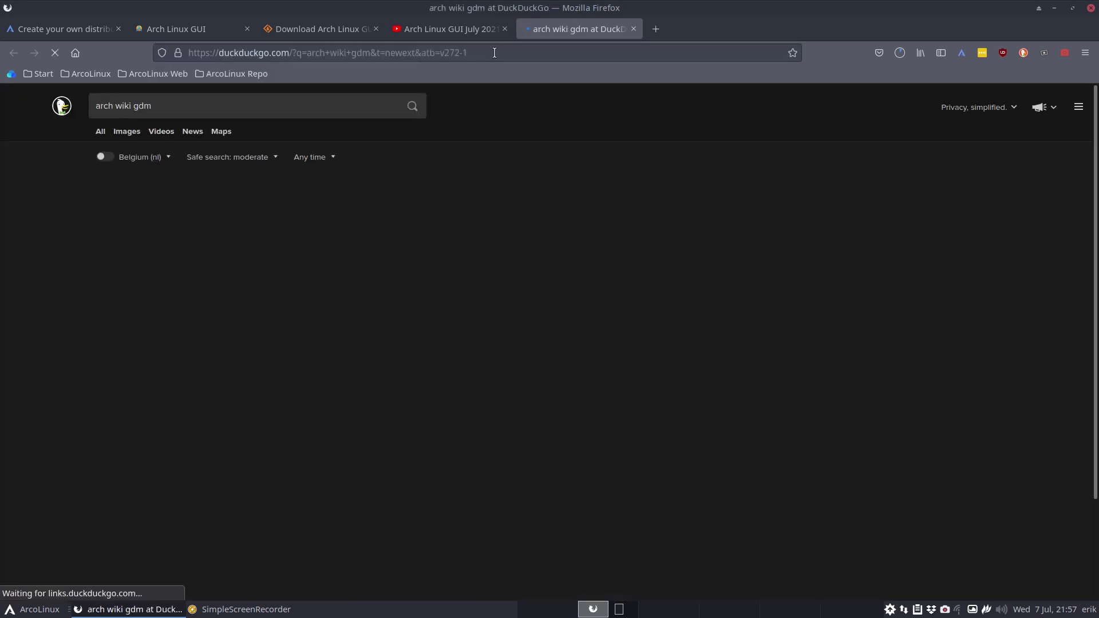
pyautogui.click(184, 184)
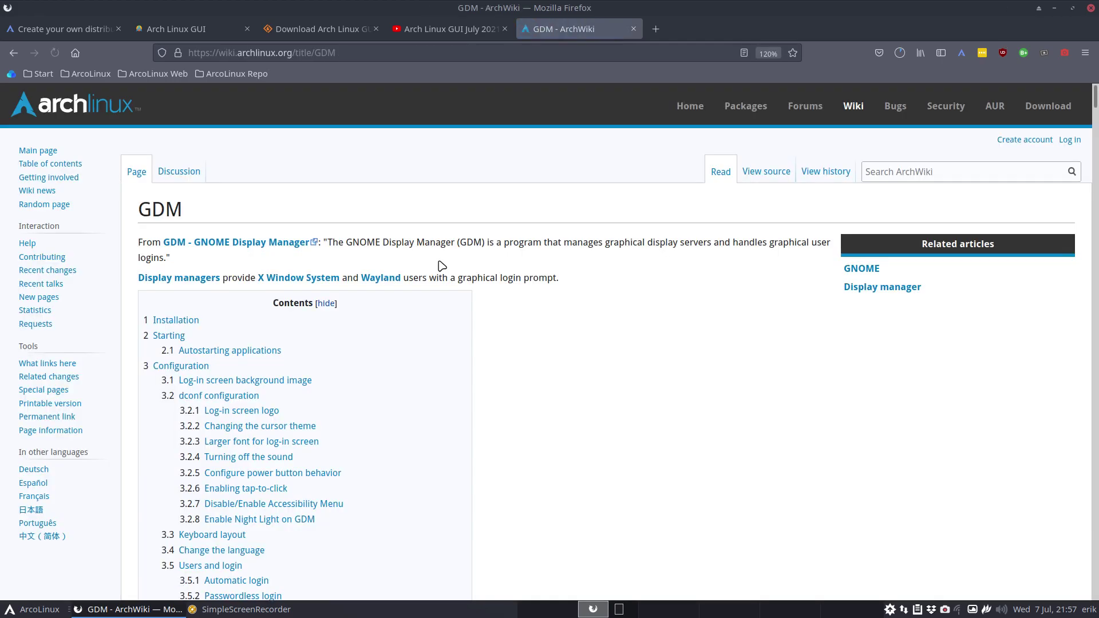
# Read down the GDM article to the Larger font and Turning off the sound sections.
pyautogui.scroll(-15, 470, 333)
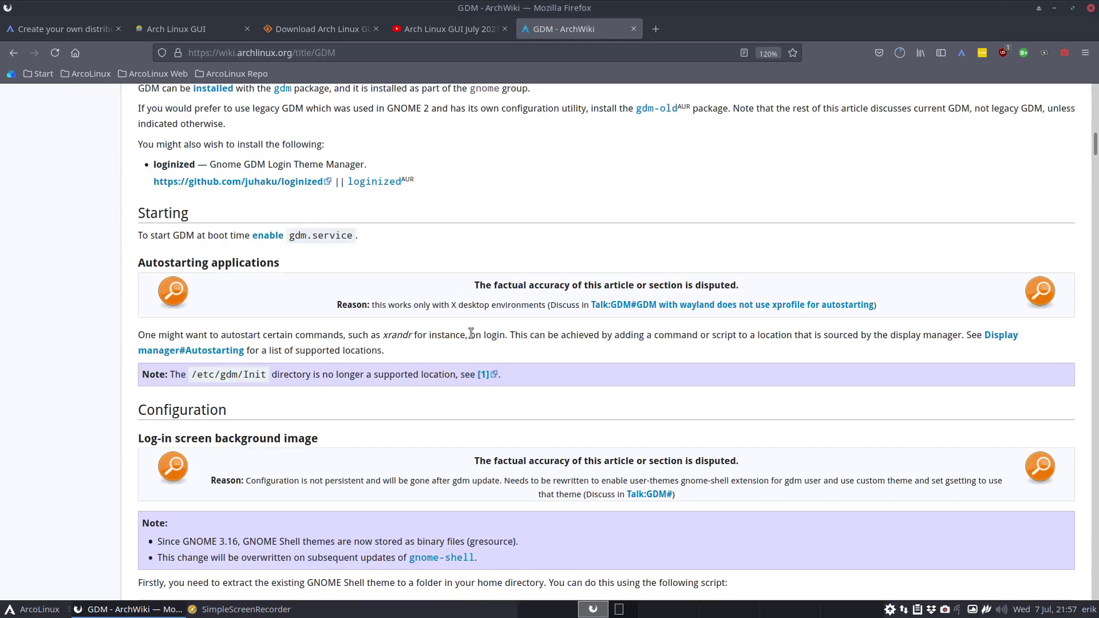
pyautogui.scroll(-5, 471, 333)
pyautogui.scroll(3, 470, 334)
pyautogui.scroll(-8, 471, 335)
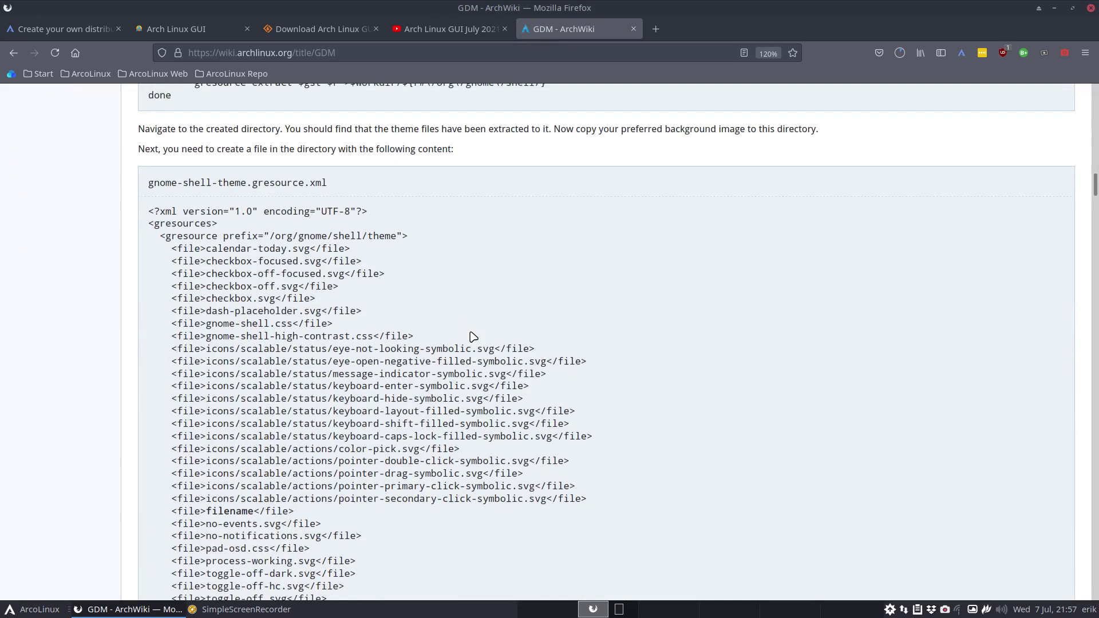
pyautogui.scroll(-5, 472, 337)
pyautogui.scroll(-3, 473, 336)
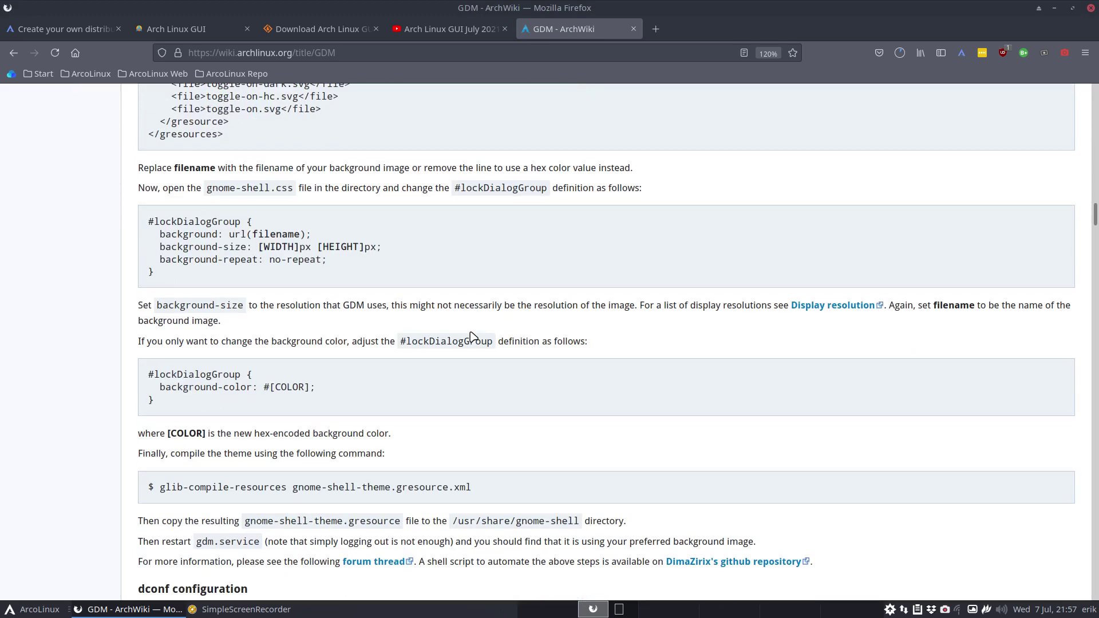
pyautogui.scroll(-3, 473, 337)
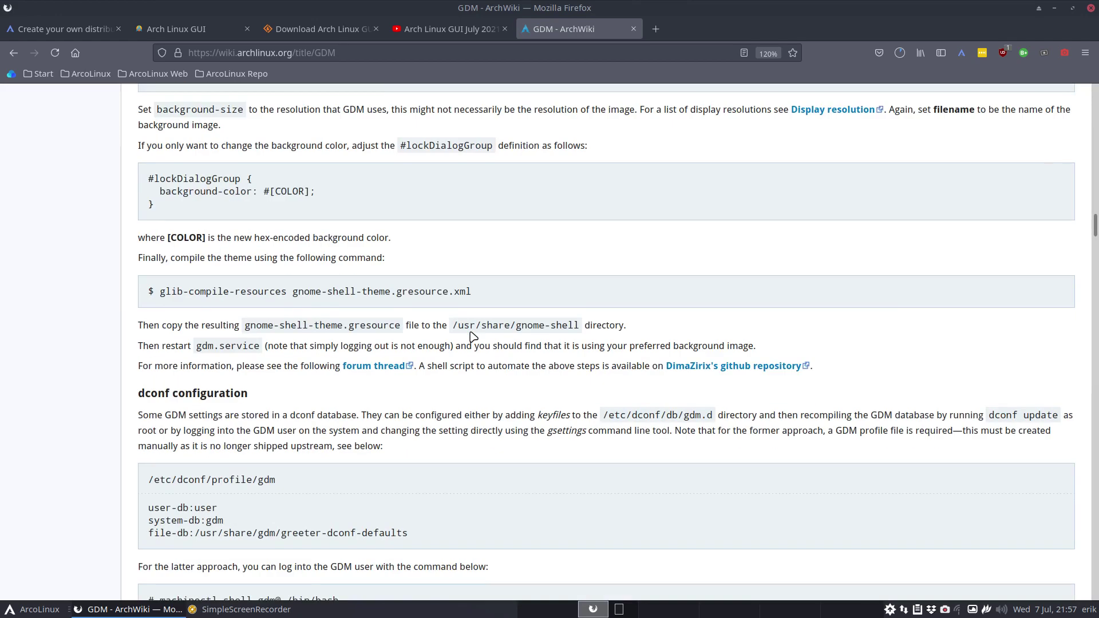
pyautogui.scroll(-2, 473, 337)
pyautogui.scroll(-2, 472, 337)
pyautogui.scroll(-3, 473, 337)
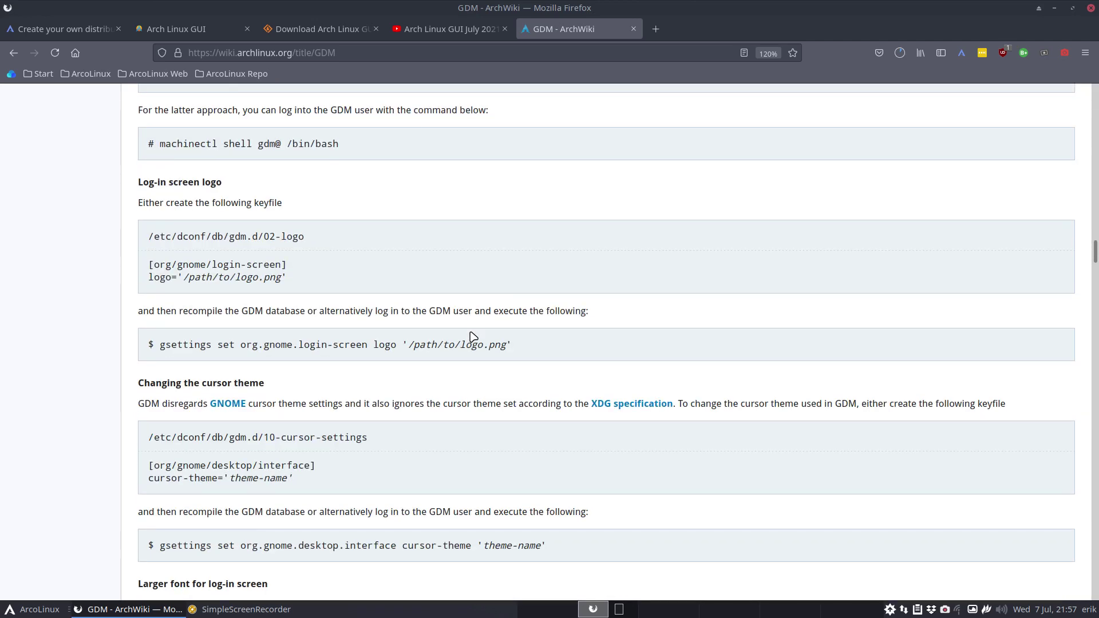
pyautogui.scroll(-3, 473, 336)
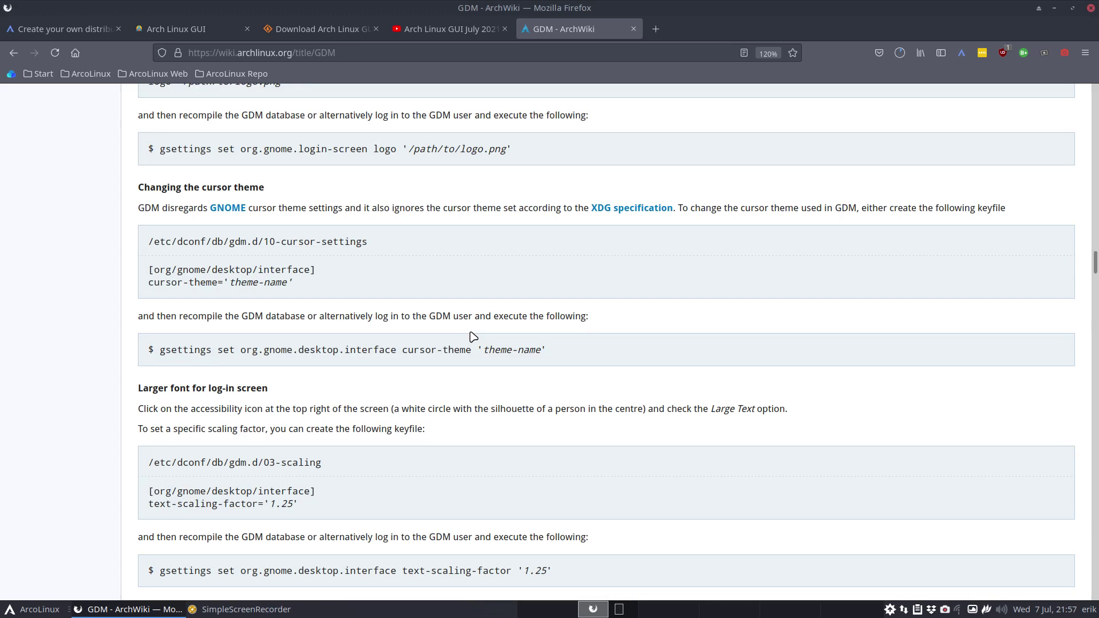
pyautogui.scroll(-3, 473, 337)
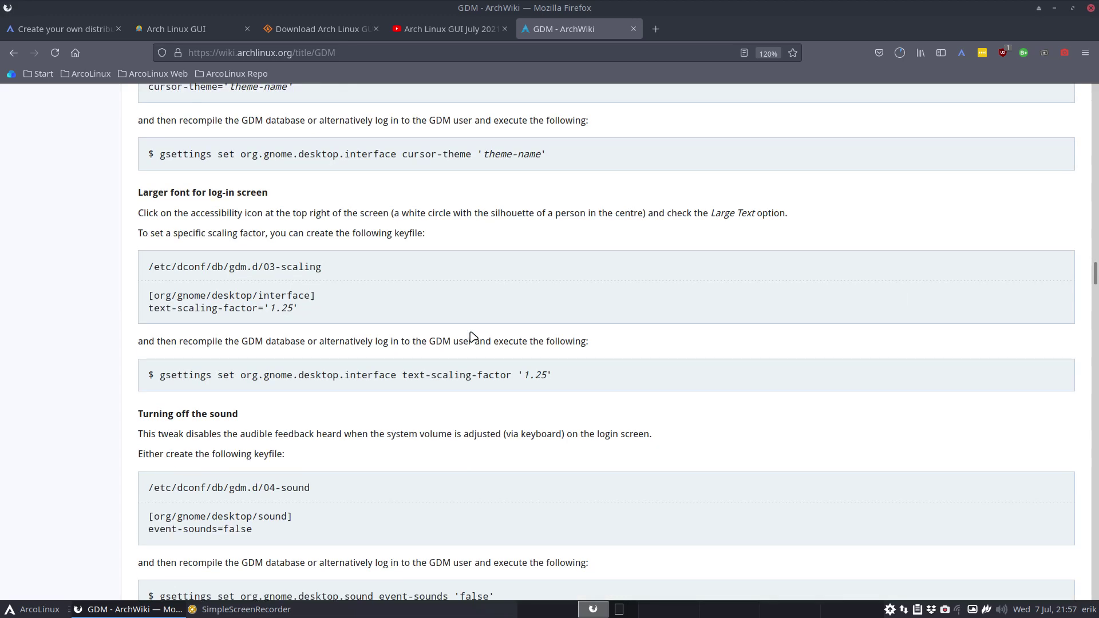
# Find 'false' on the page and select the #WaylandEnable=false line under Use Xorg backend.
pyautogui.hotkey('ctrl', 'f')
pyautogui.write('false')
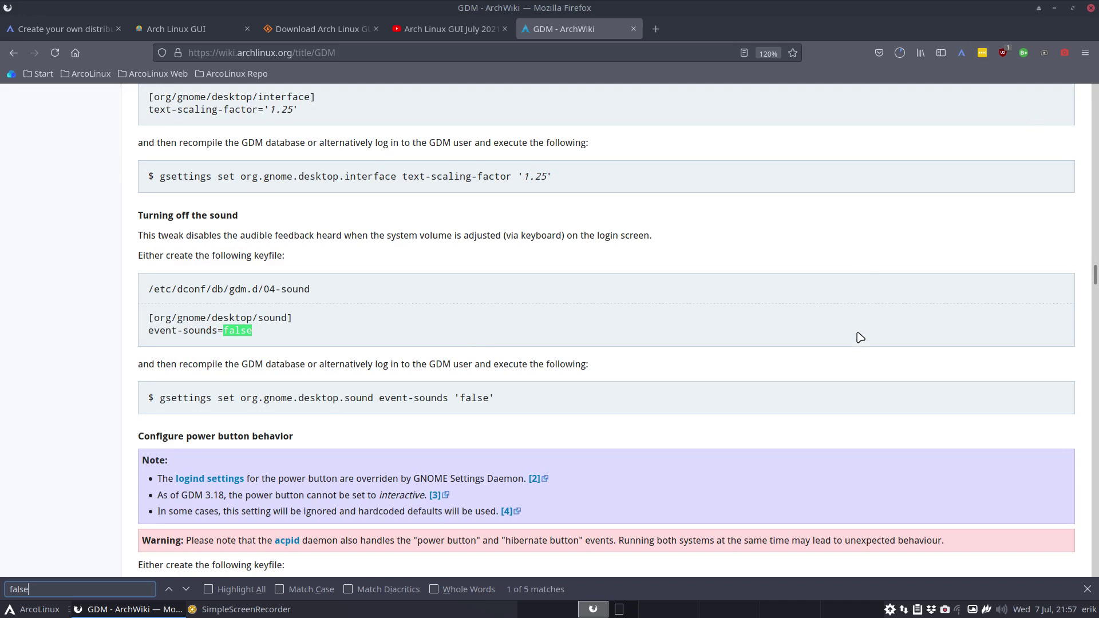
pyautogui.click(185, 589)
pyautogui.click(189, 591)
pyautogui.click(189, 591)
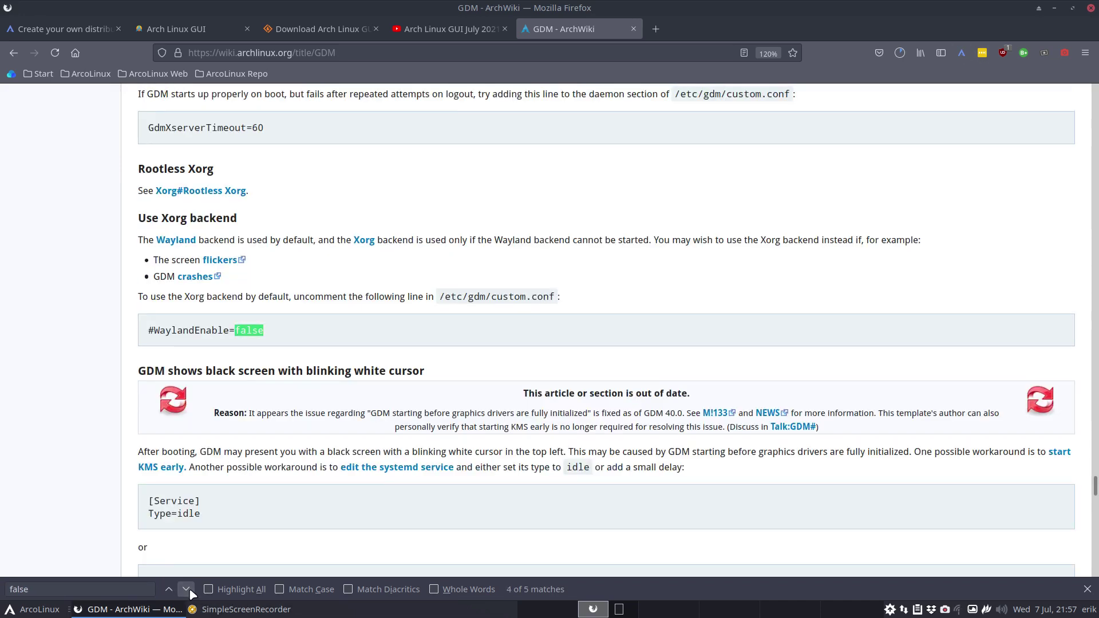
pyautogui.moveTo(263, 330); pyautogui.dragTo(147, 330)
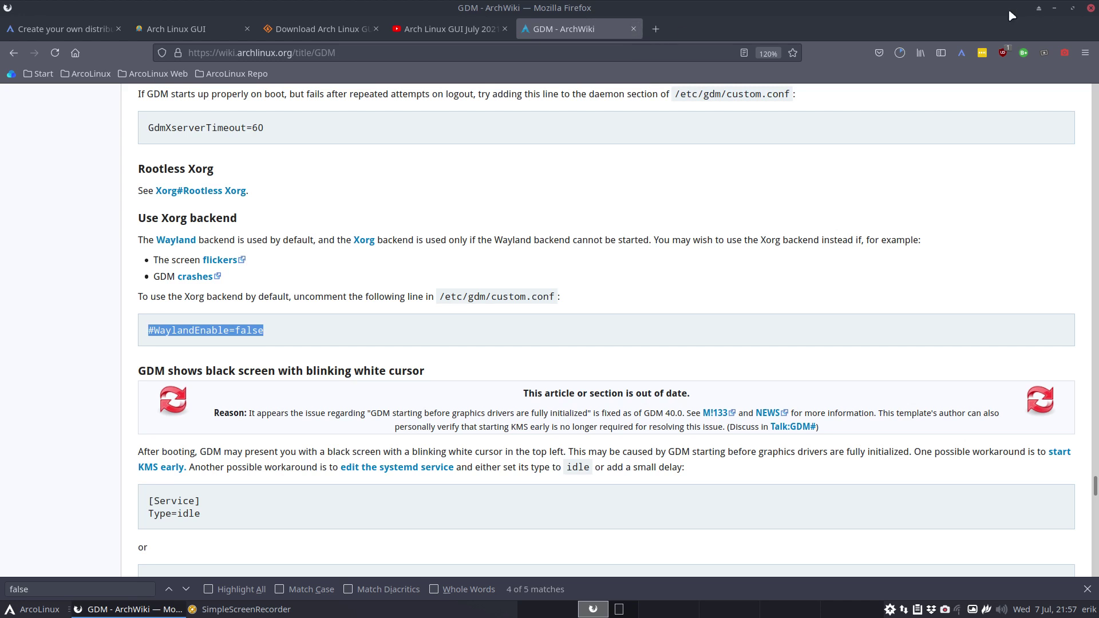
# Return to the SourceForge download tab and check the xfce ISO's progress in the Downloads panel.
pyautogui.click(317, 29)
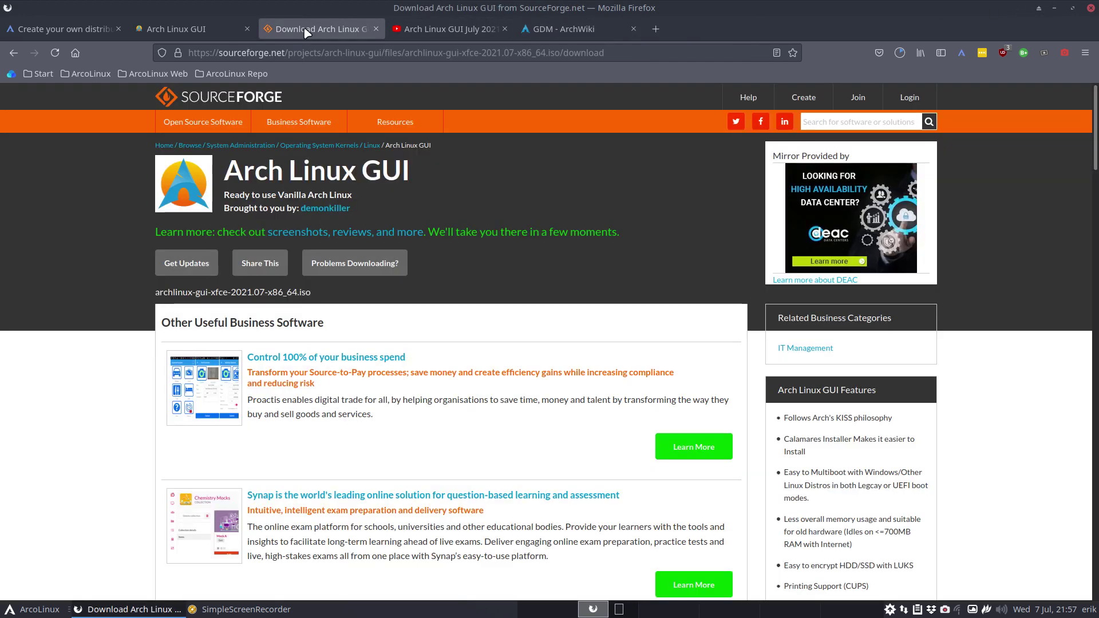
pyautogui.click(900, 53)
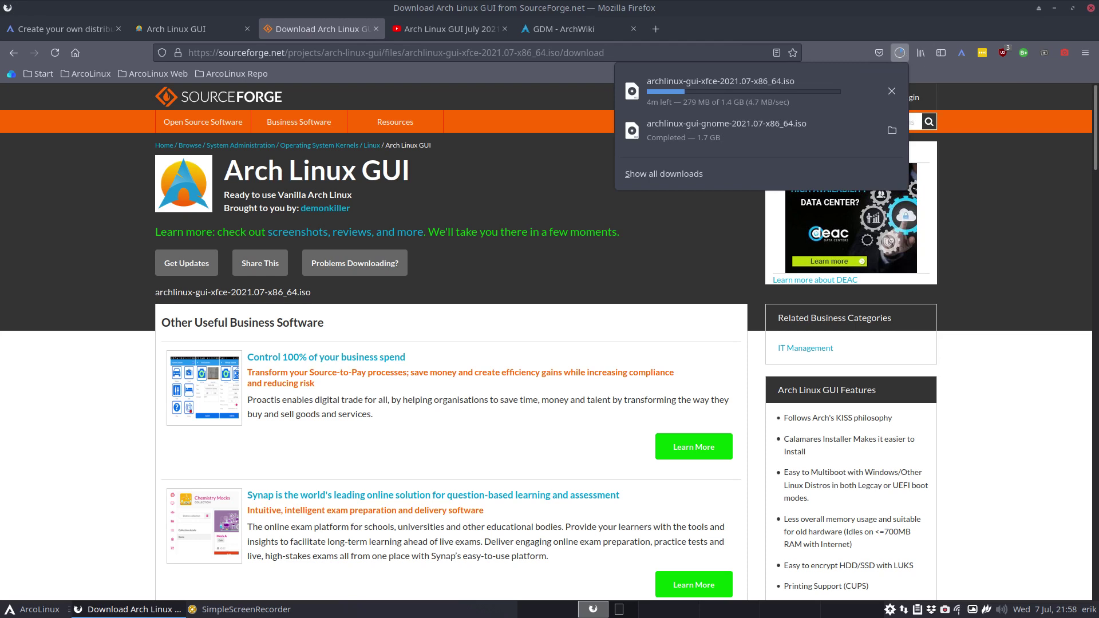
pyautogui.press('Escape')
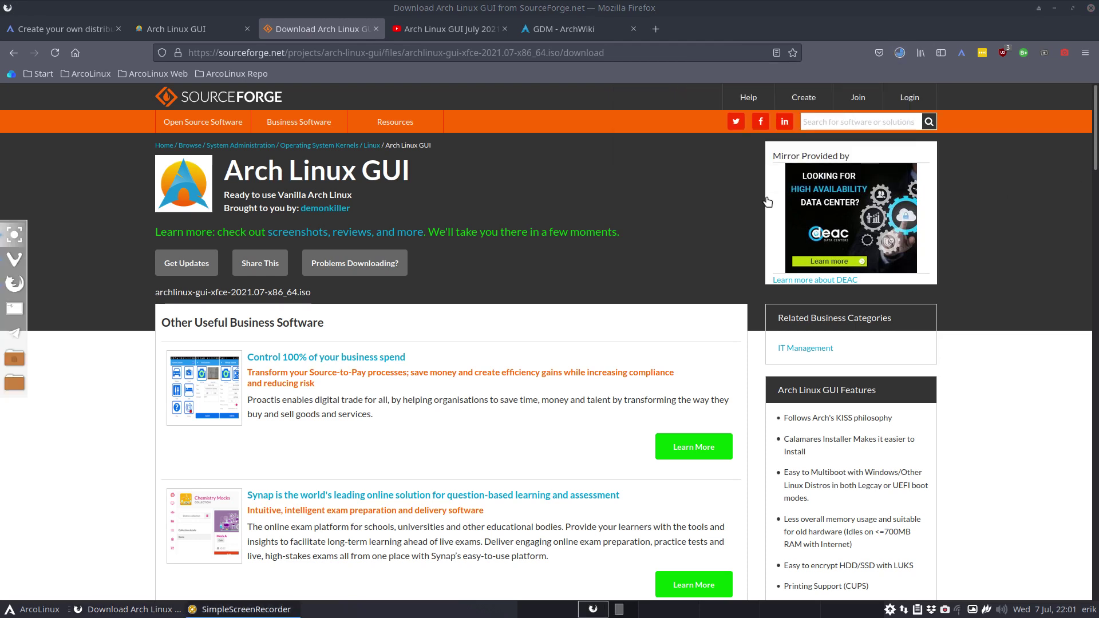
pyautogui.click(900, 53)
pyautogui.click(441, 197)
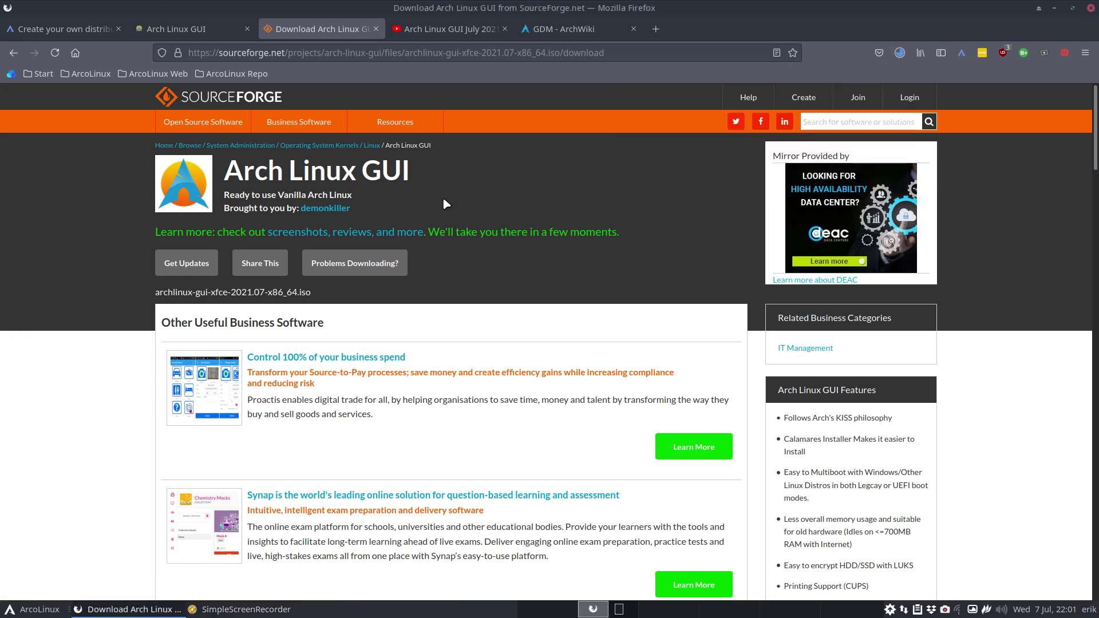
pyautogui.click(375, 269)
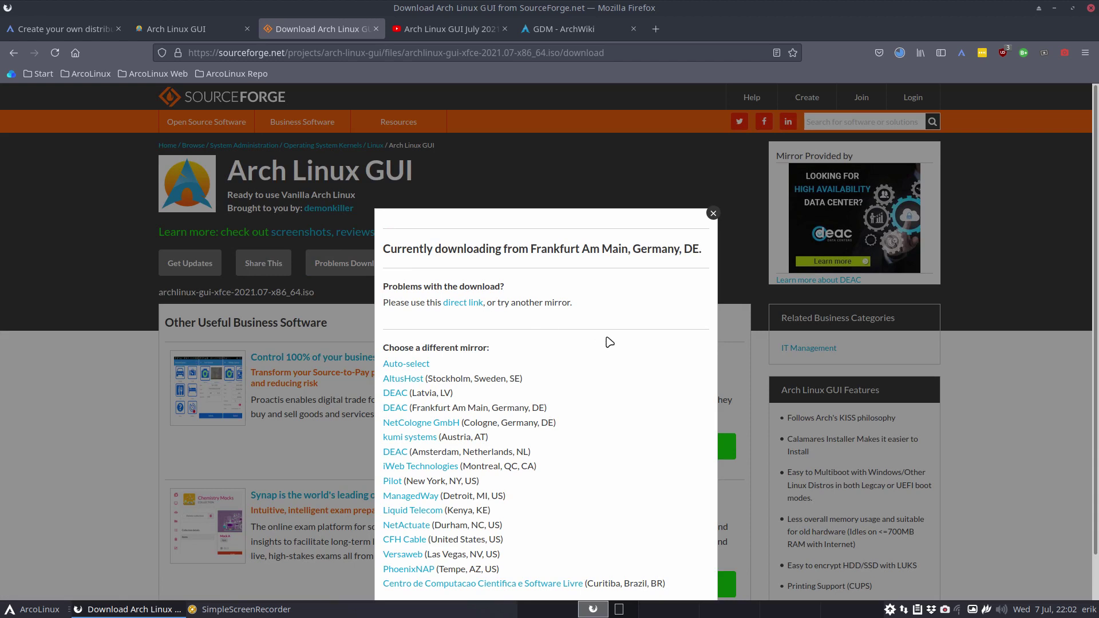
pyautogui.scroll(-2, 610, 342)
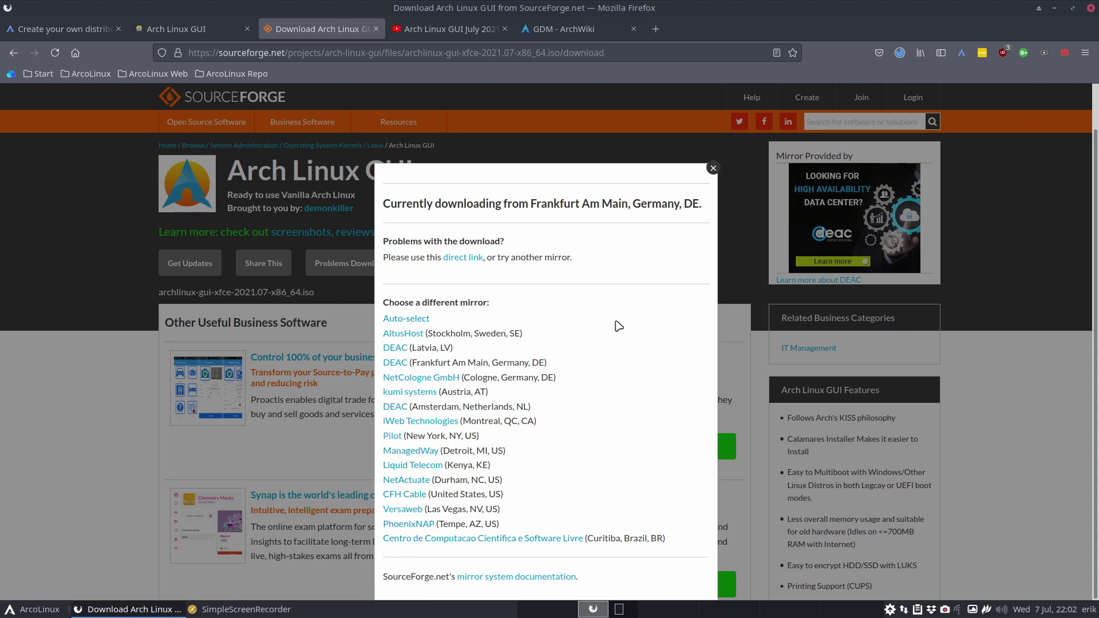
pyautogui.click(712, 168)
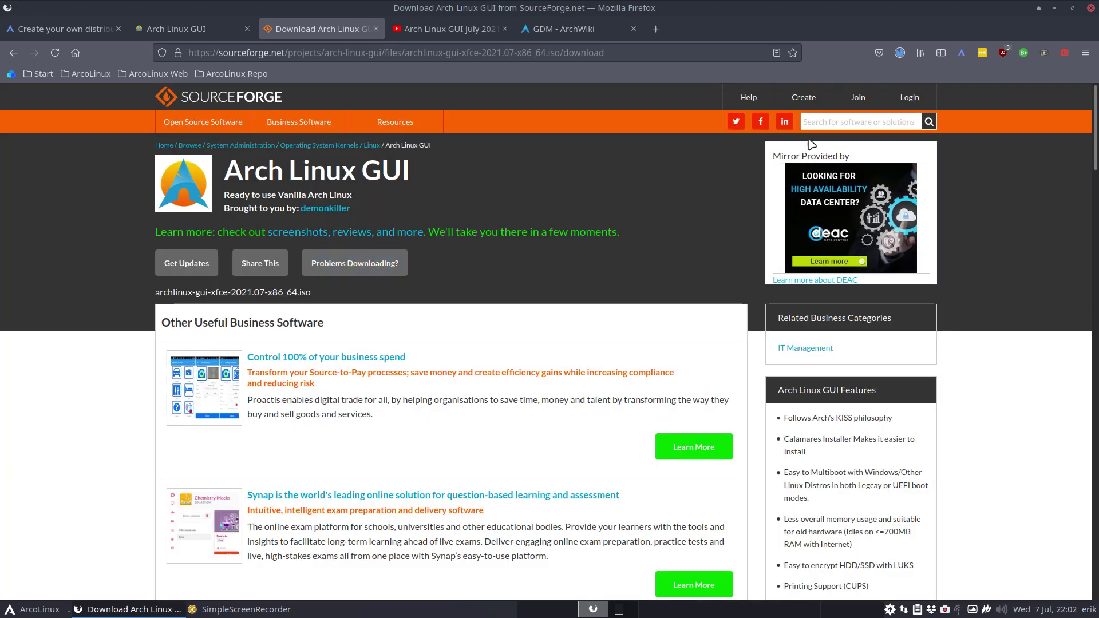
pyautogui.click(899, 53)
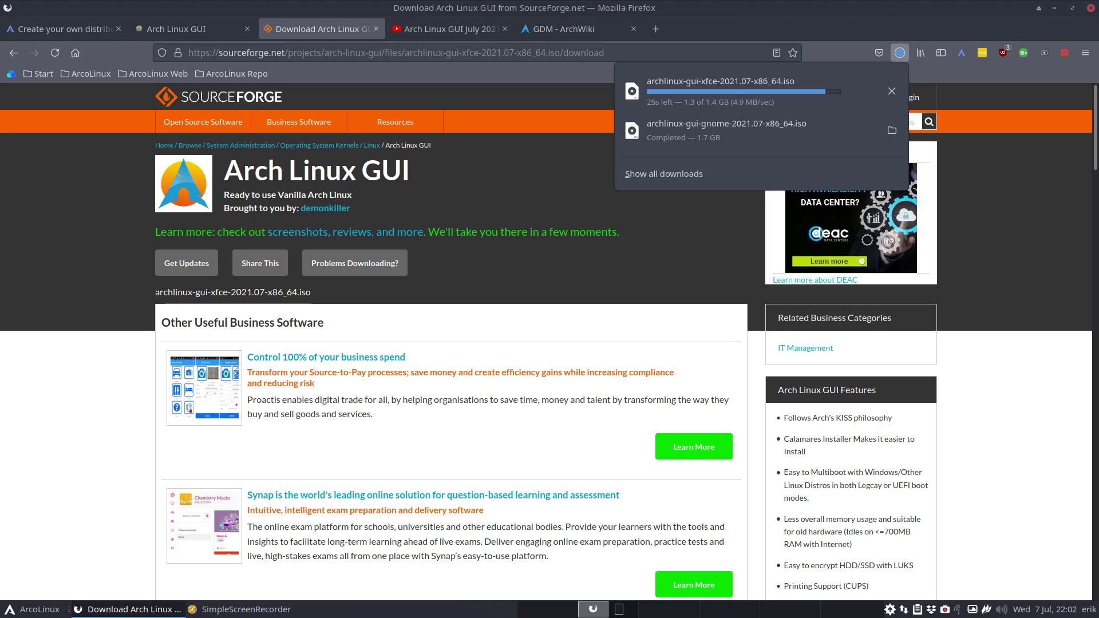
pyautogui.press('Escape')
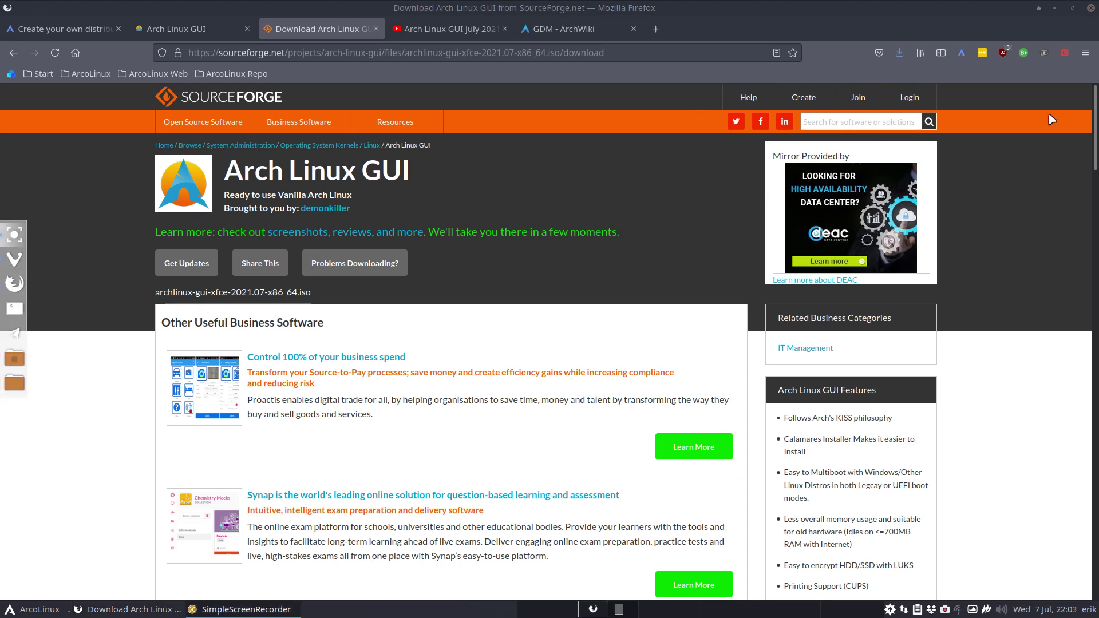
# Make a full clone of the template VM named ALG.
pyautogui.click(1054, 7)
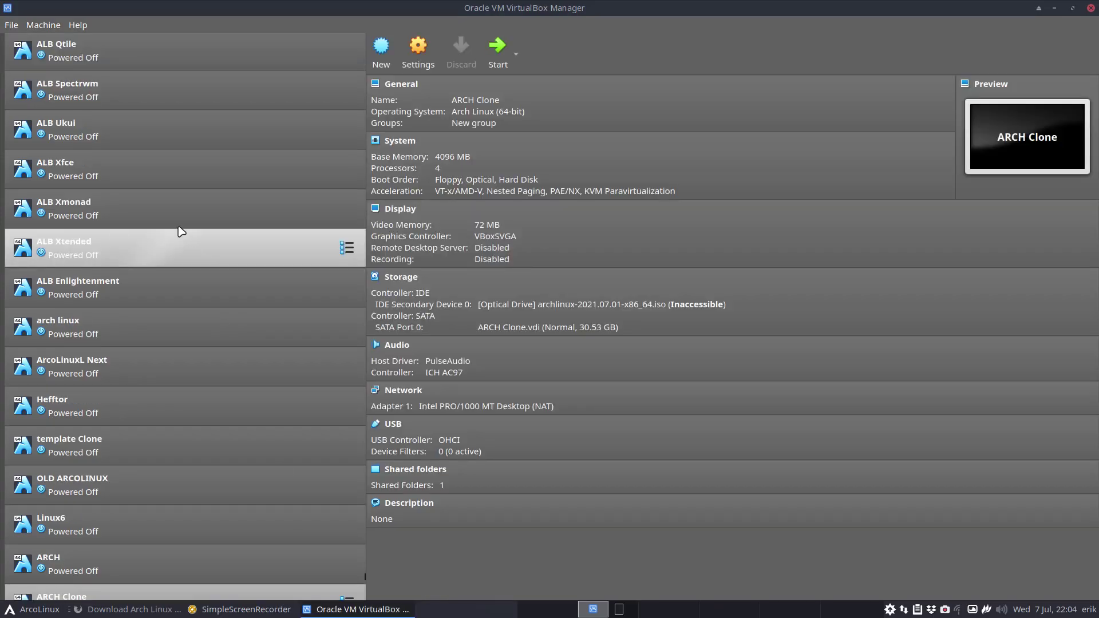
pyautogui.scroll(15, 180, 231)
pyautogui.rightClick(120, 118)
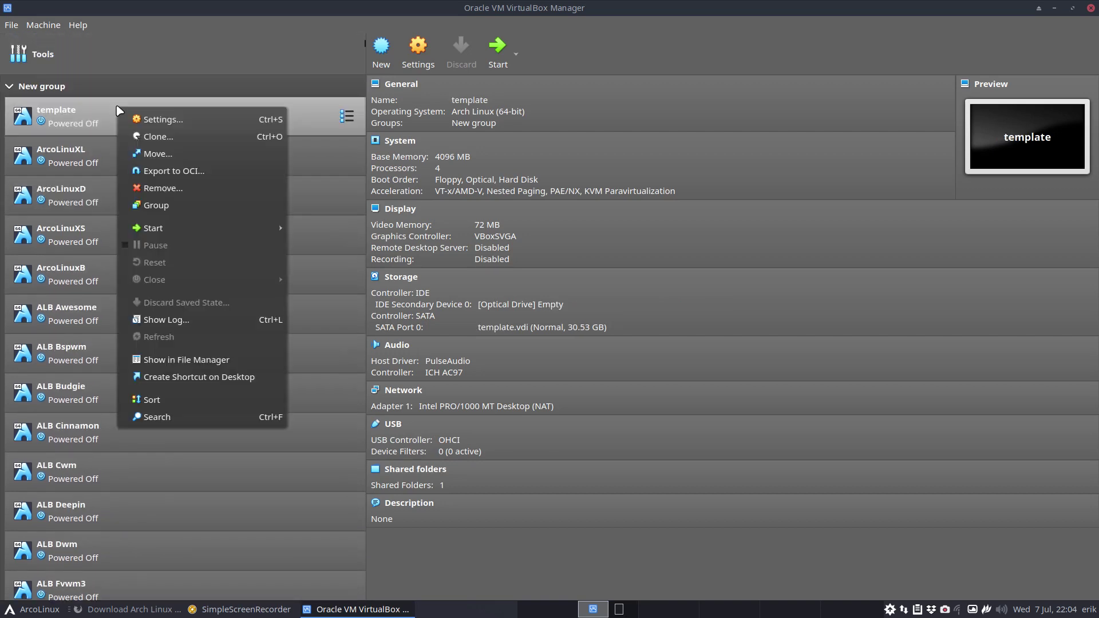
pyautogui.click(155, 137)
pyautogui.write('ALG')
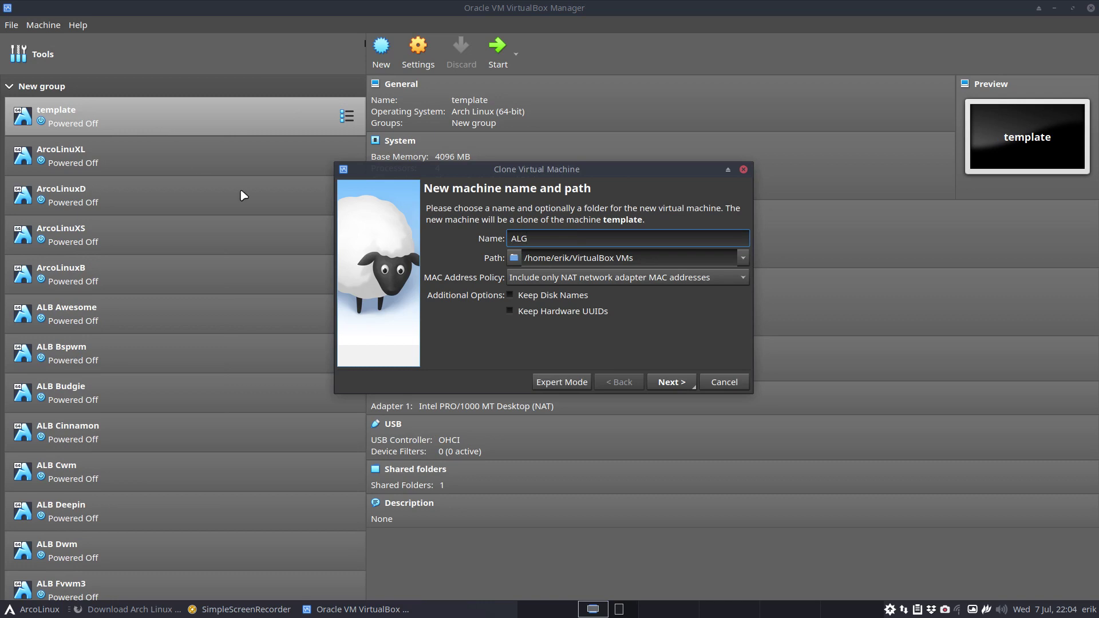
pyautogui.click(671, 382)
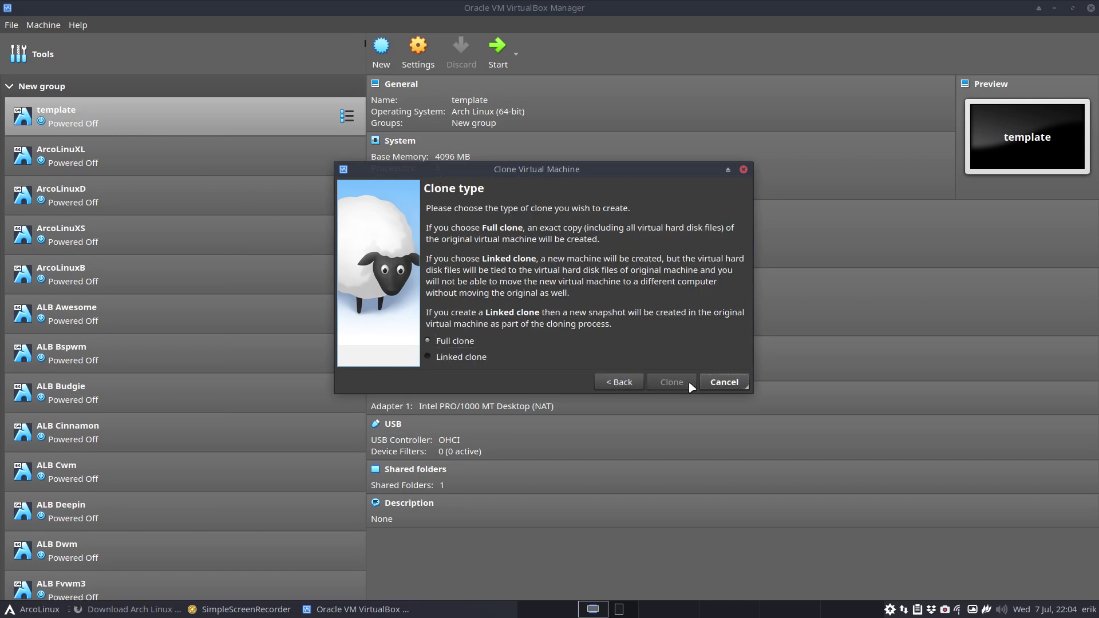
pyautogui.click(690, 385)
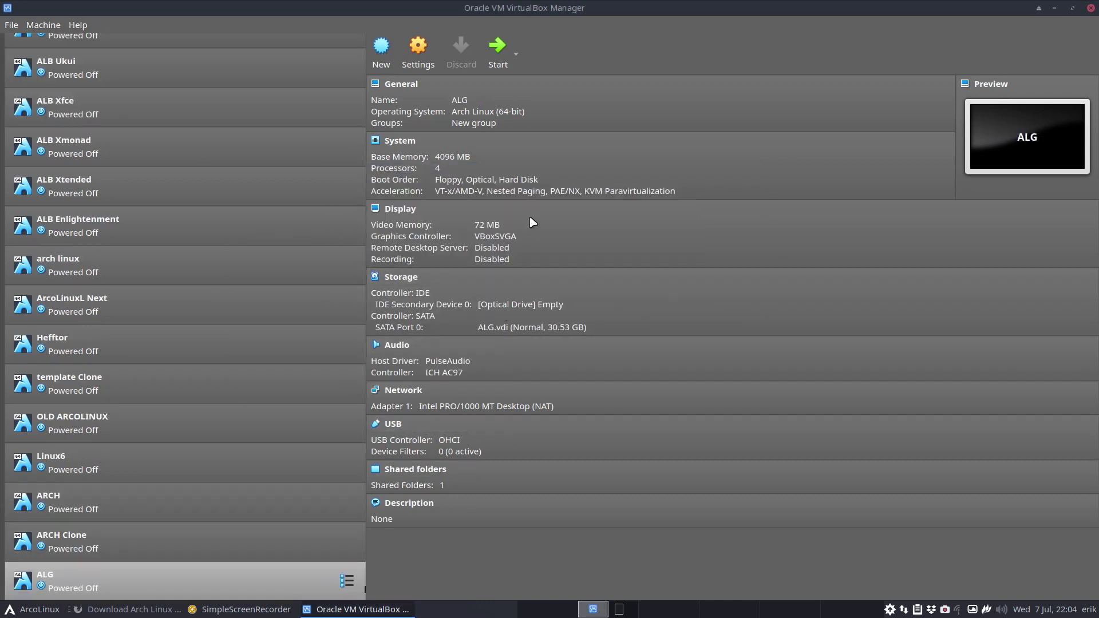
# Load the xfce ISO into ALG's optical drive and start the VM.
pyautogui.click(522, 304)
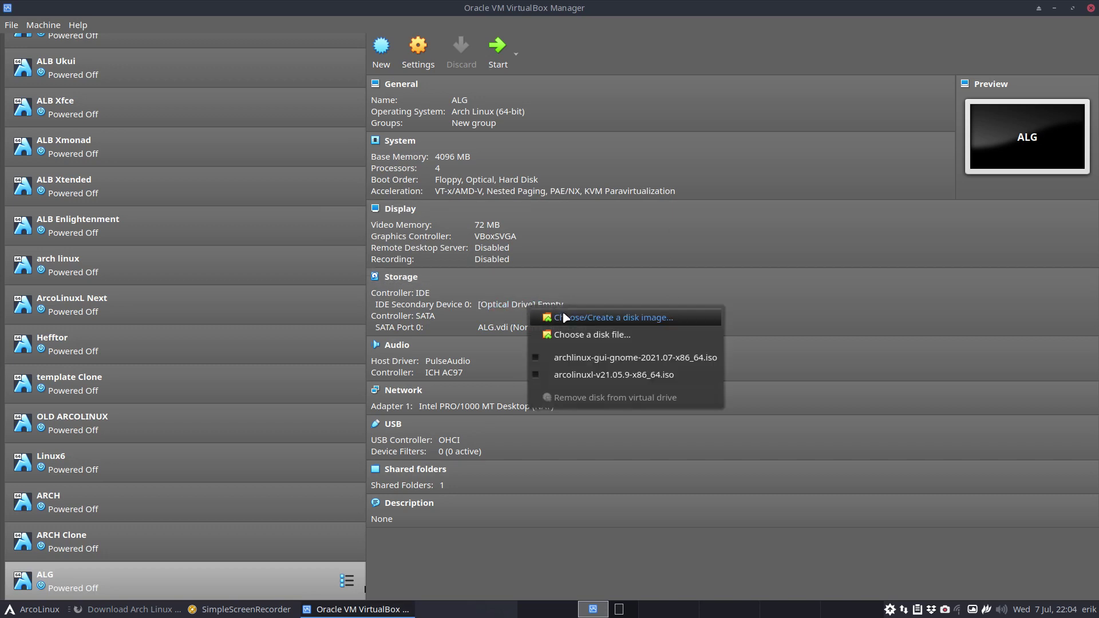
pyautogui.click(590, 335)
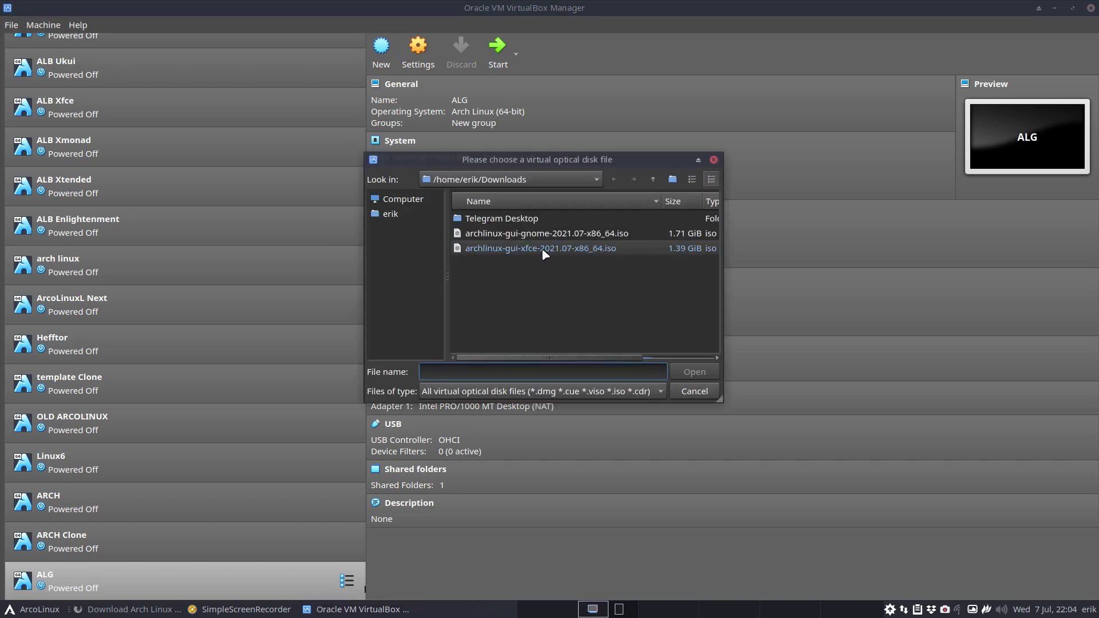
pyautogui.click(545, 250)
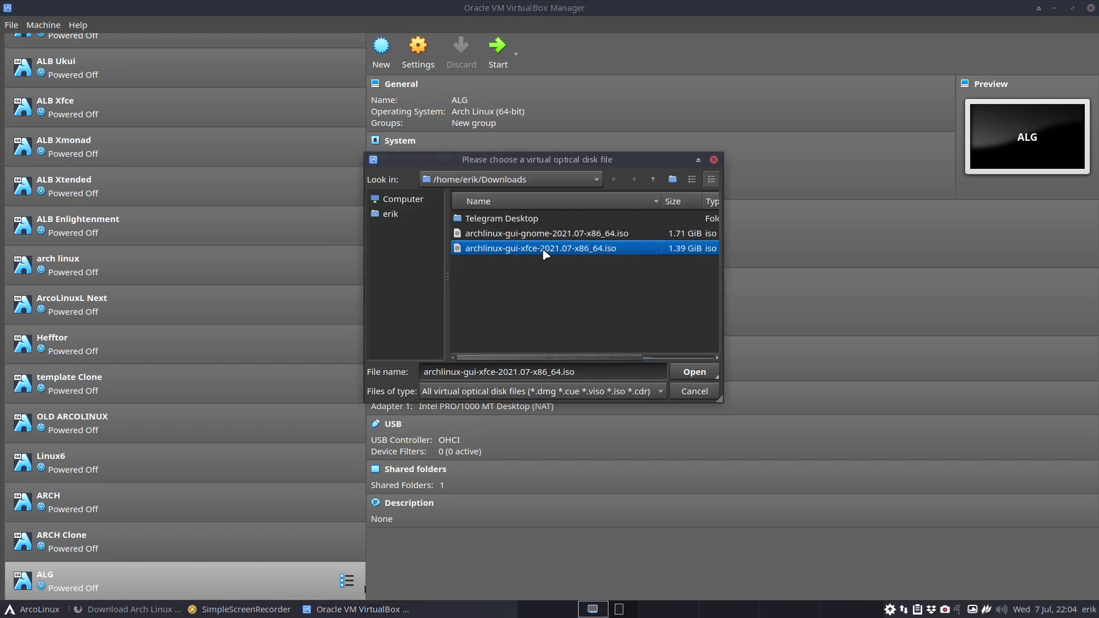
pyautogui.click(695, 373)
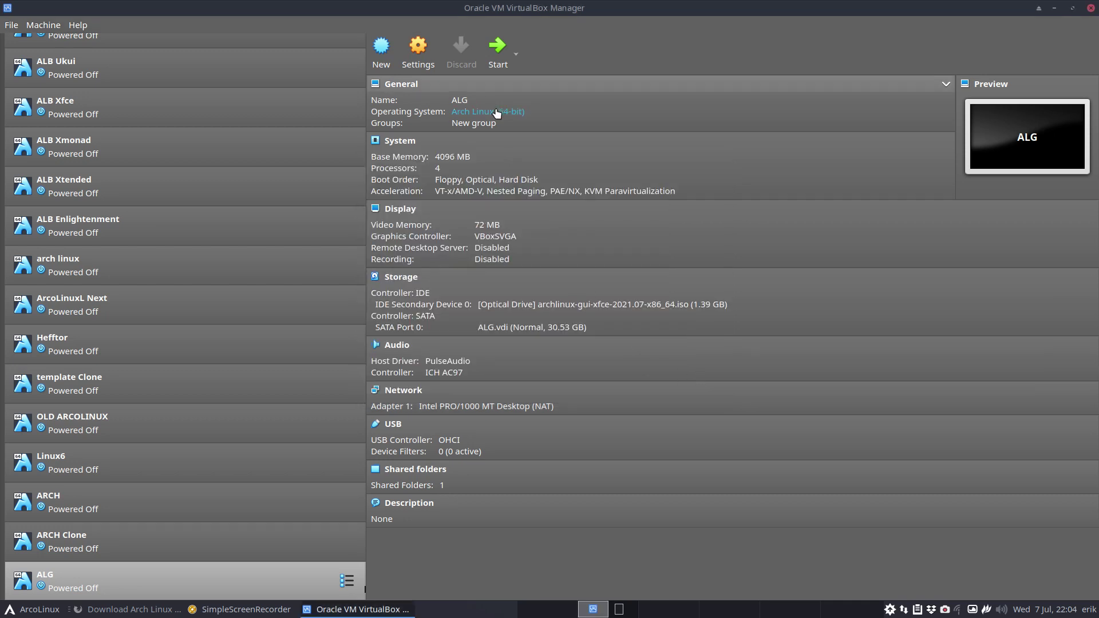
pyautogui.click(497, 51)
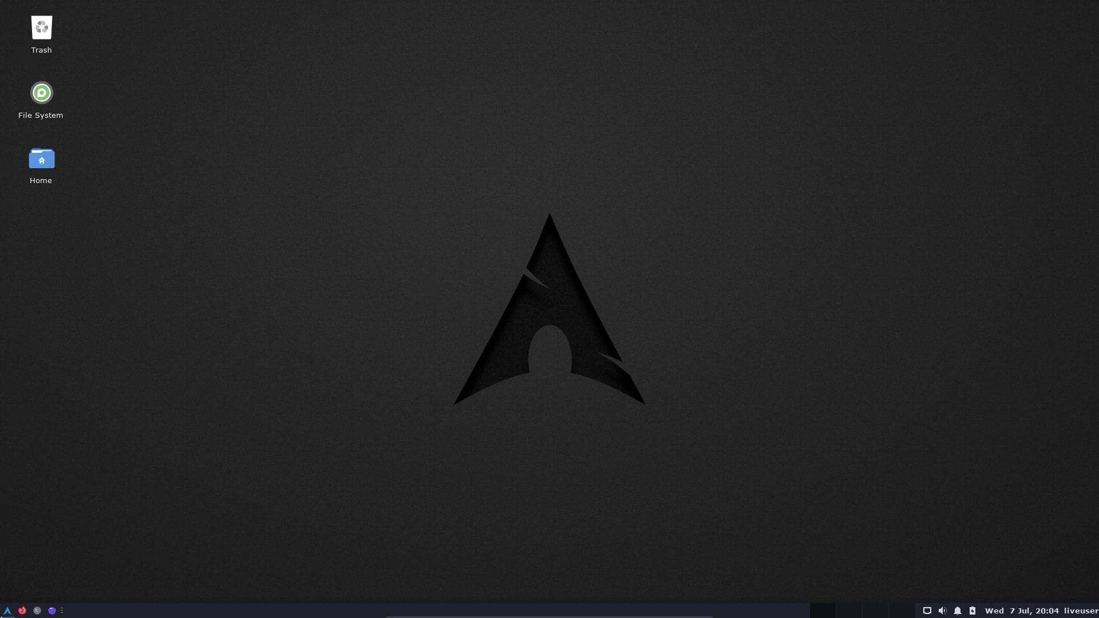
# Look through the Xfce Settings Manager from the Whisker menu, then close it.
pyautogui.press('super')
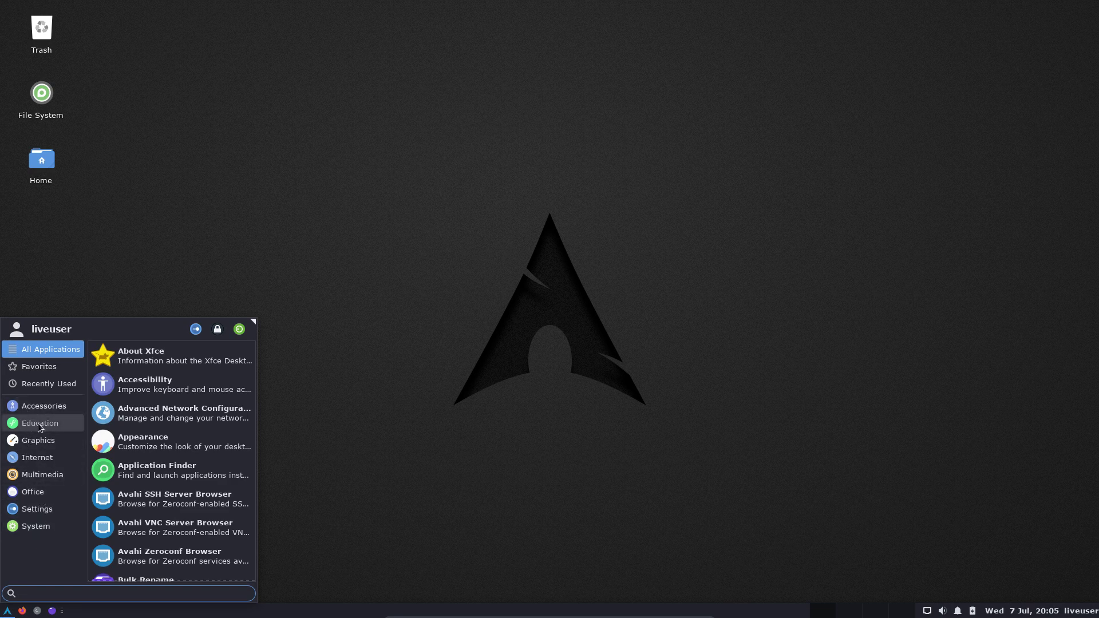
pyautogui.click(195, 330)
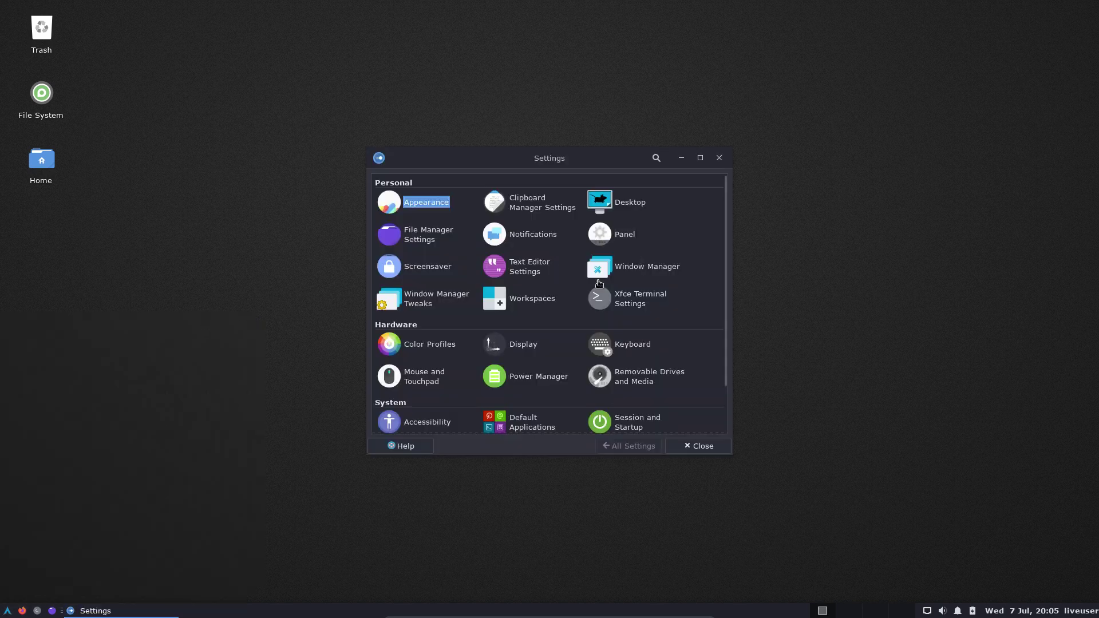
pyautogui.scroll(-2, 585, 336)
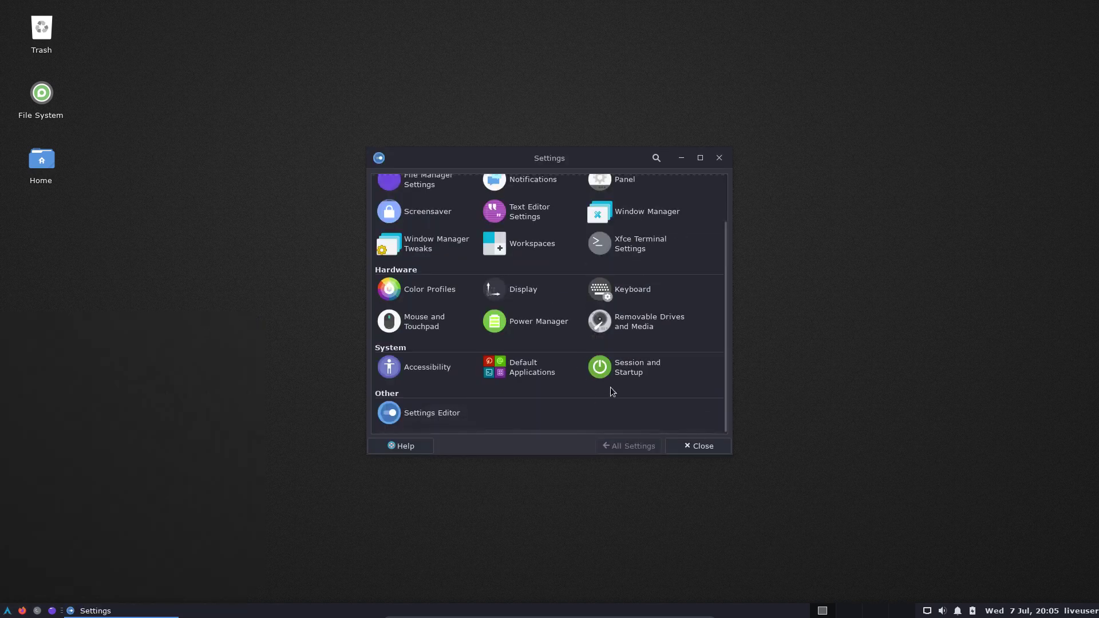
pyautogui.click(718, 157)
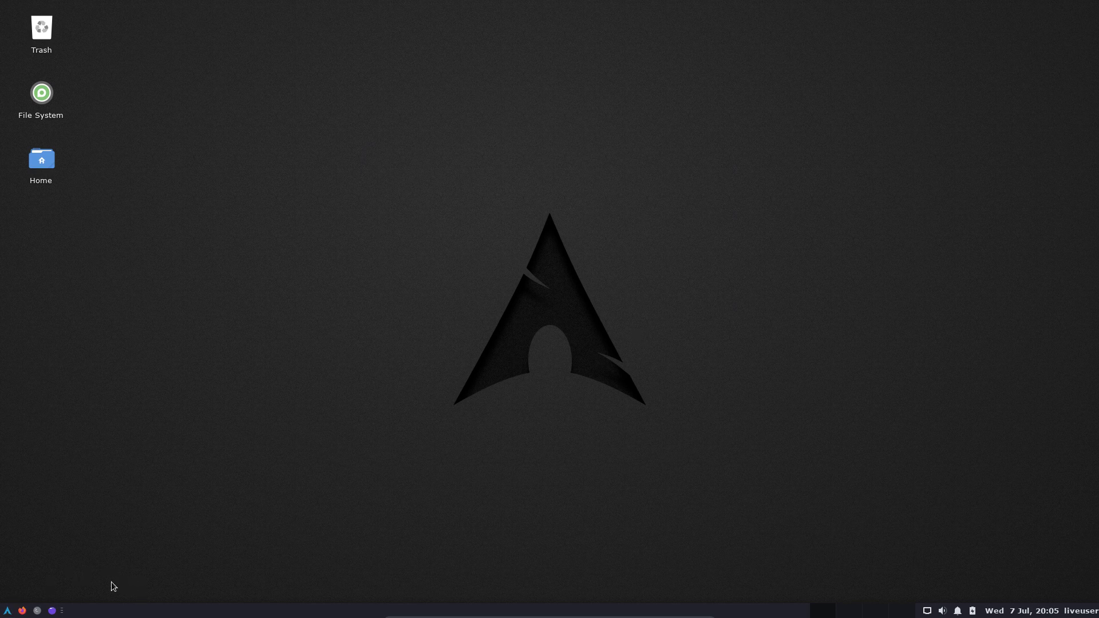
# Search the Whisker menu for 'inst' to find the Install Arch Linux launcher.
pyautogui.click(2, 613)
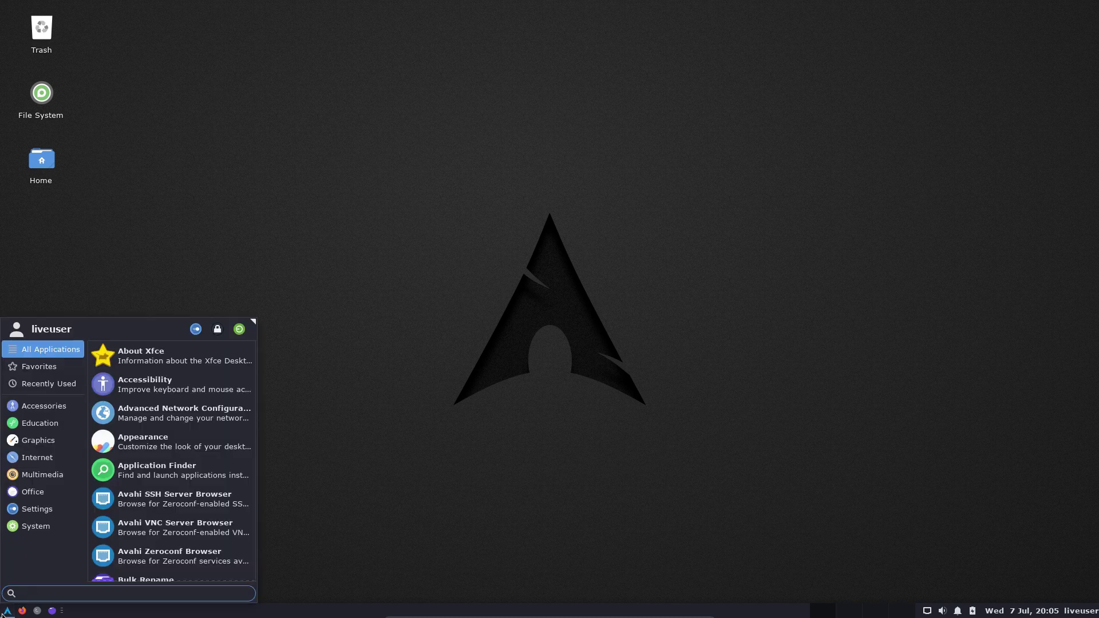
pyautogui.write('inst')
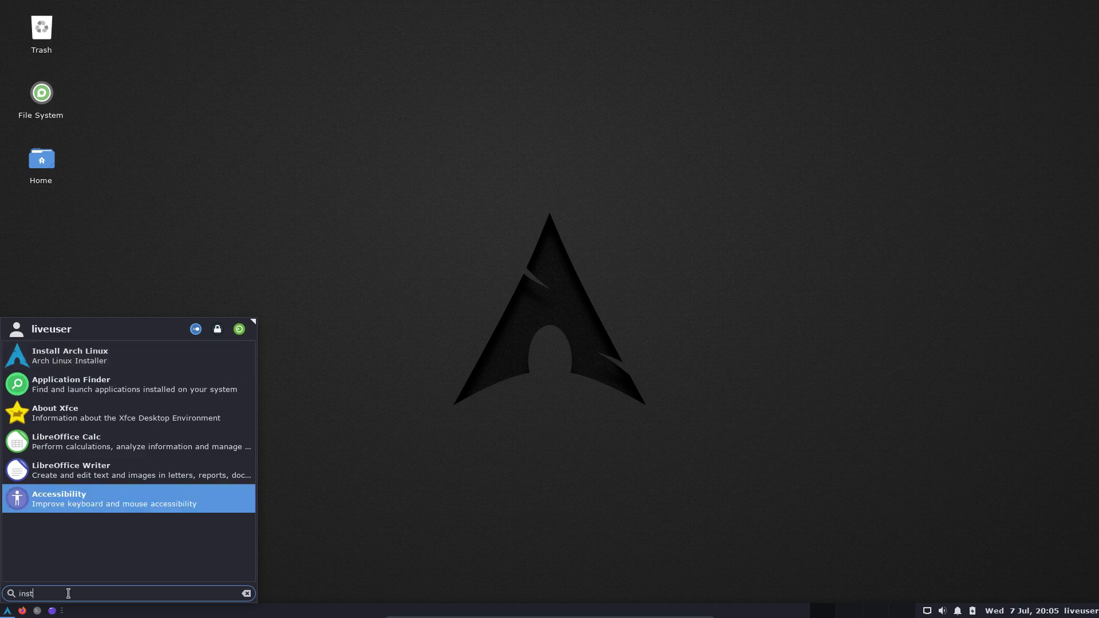
pyautogui.doubleClick(21, 594)
pyautogui.write('cqlq;')
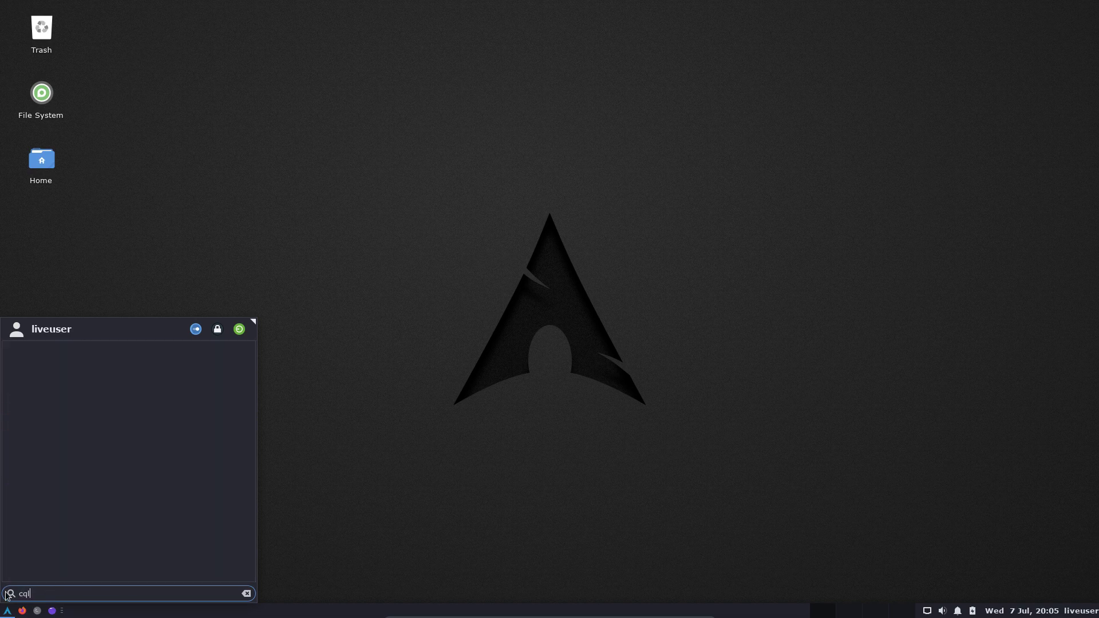
pyautogui.press('BackSpace')
pyautogui.press('BackSpace')
pyautogui.press('BackSpace')
pyautogui.write('a')
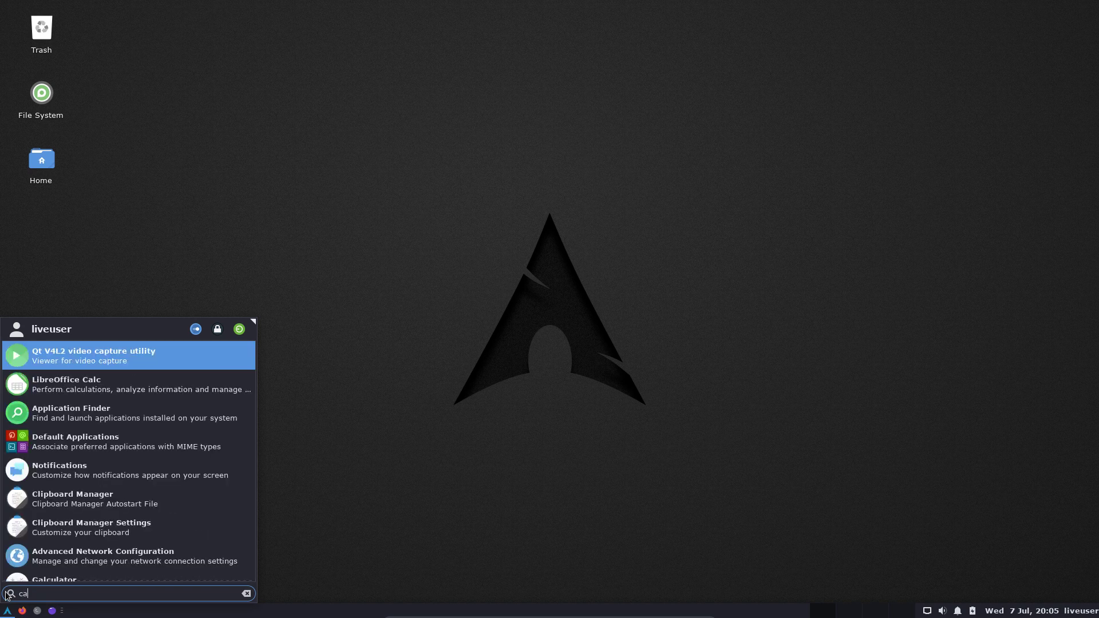
pyautogui.write('la')
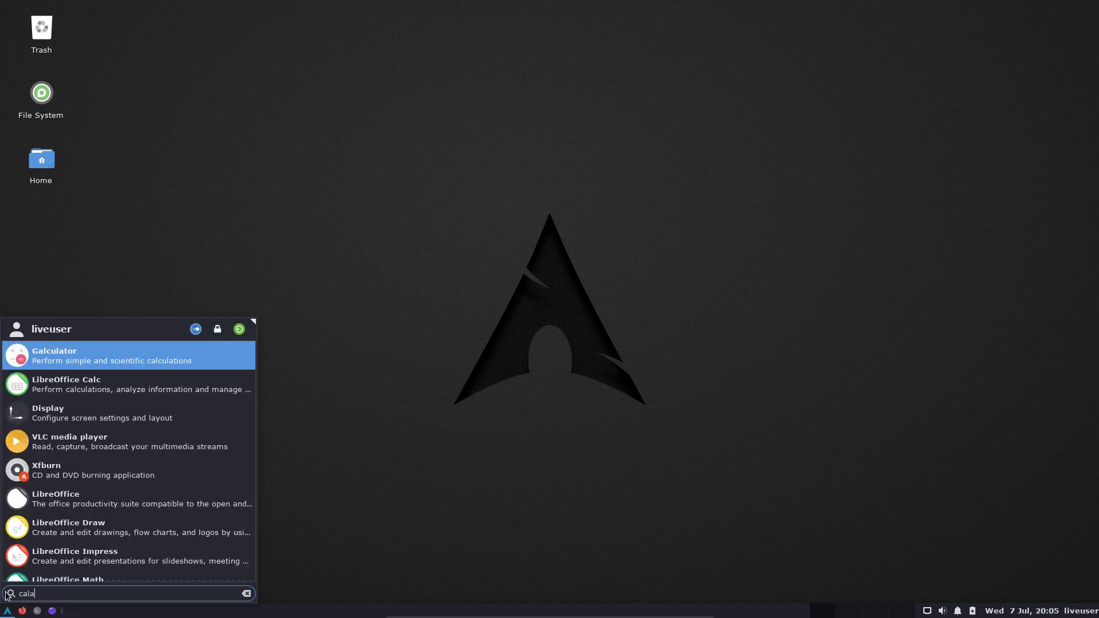
pyautogui.write('m')
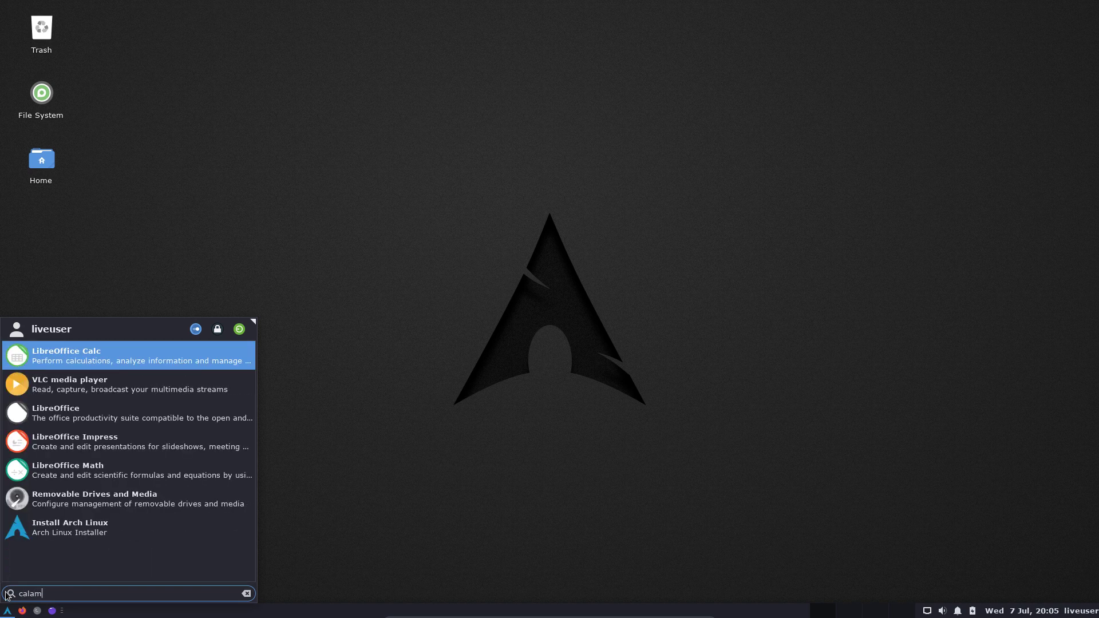
pyautogui.press('BackSpace')
pyautogui.press('BackSpace')
pyautogui.press('BackSpace')
pyautogui.press('BackSpace')
pyautogui.press('BackSpace')
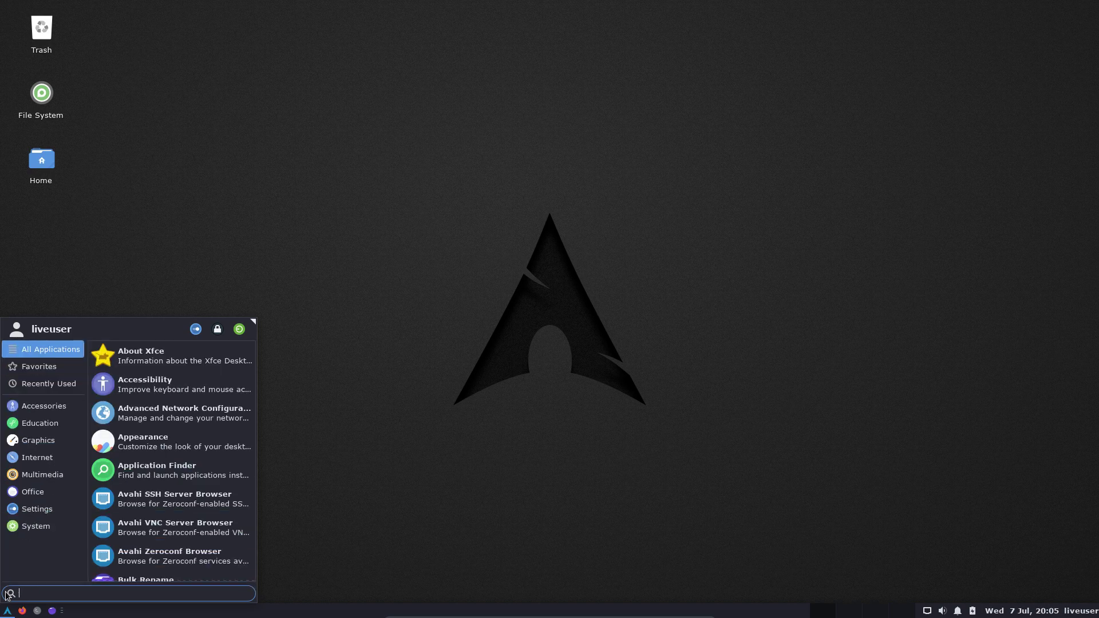
pyautogui.write('instq')
pyautogui.press('BackSpace')
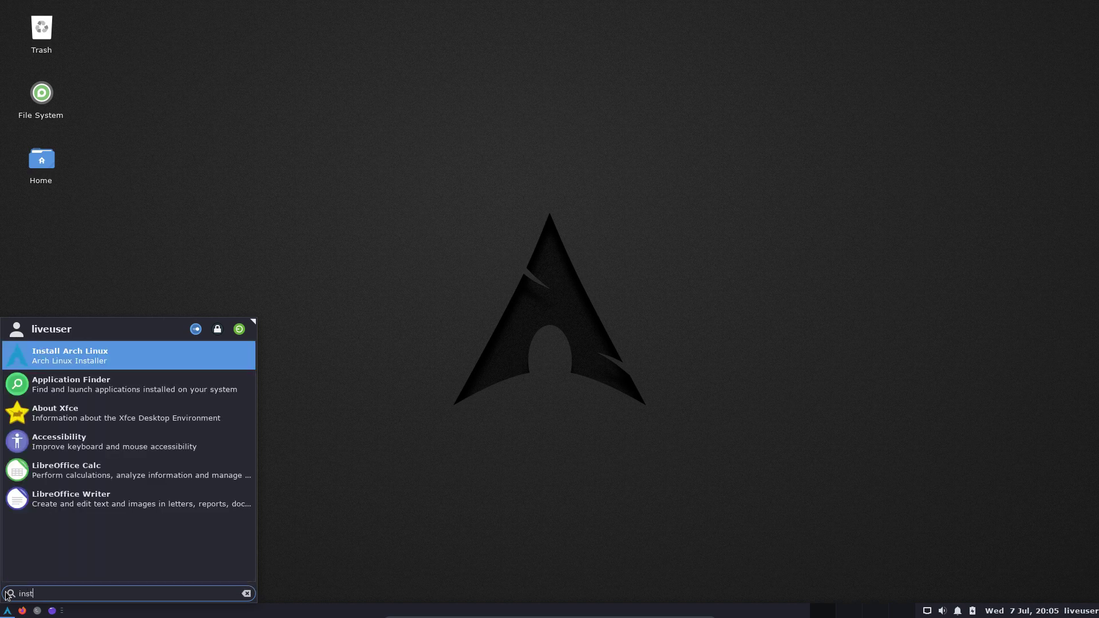
# Launch the installer, pass Welcome and Location, and pick the Belgian keyboard layout.
pyautogui.click(99, 367)
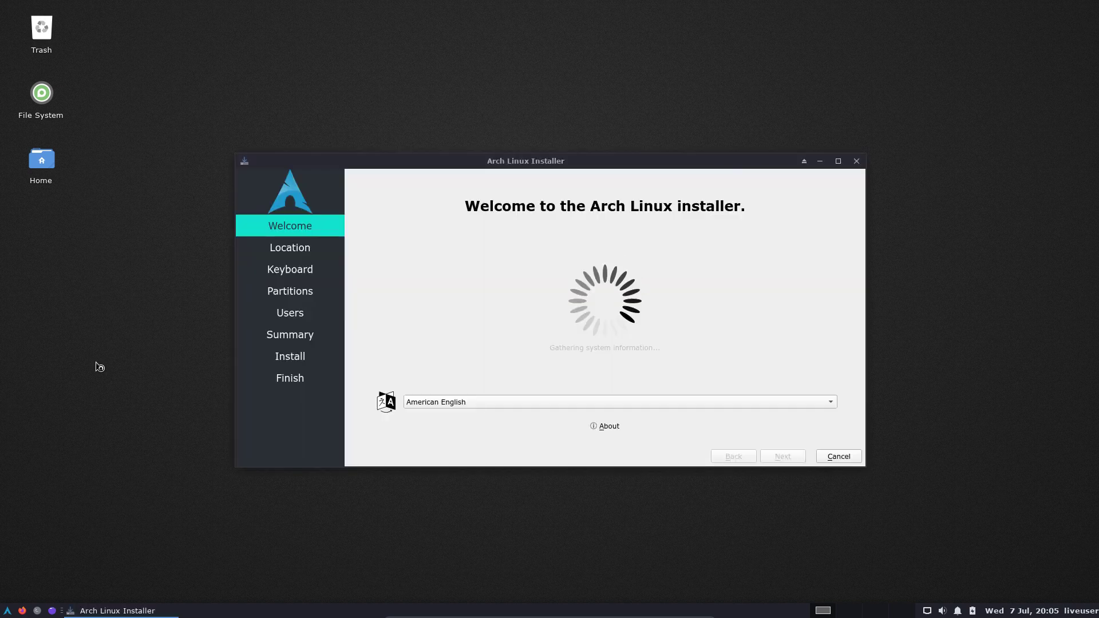
pyautogui.click(608, 428)
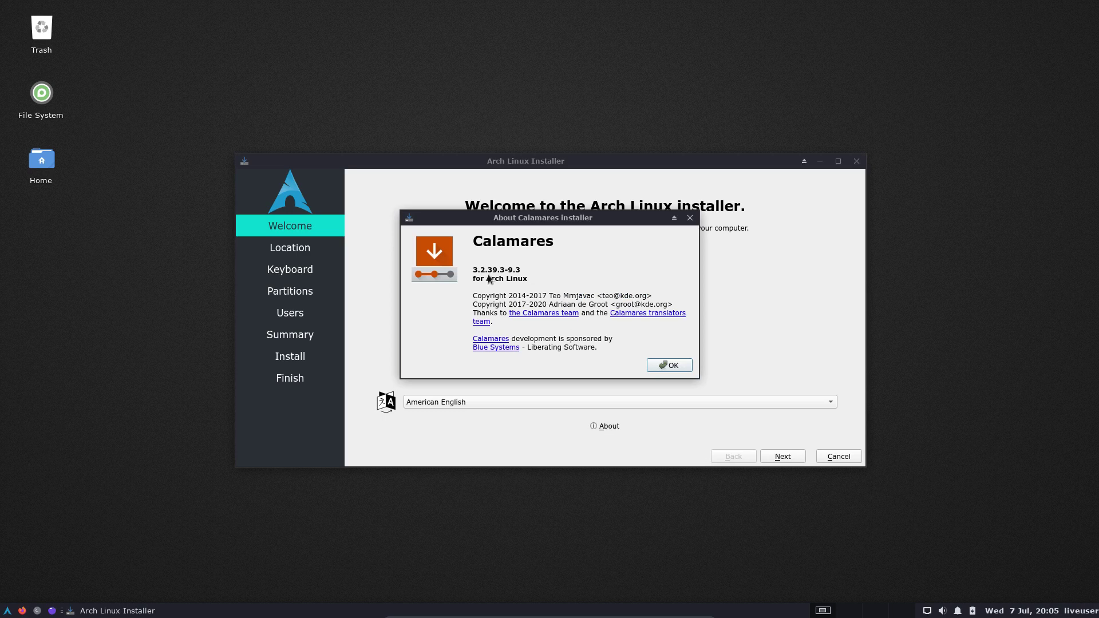
pyautogui.click(673, 367)
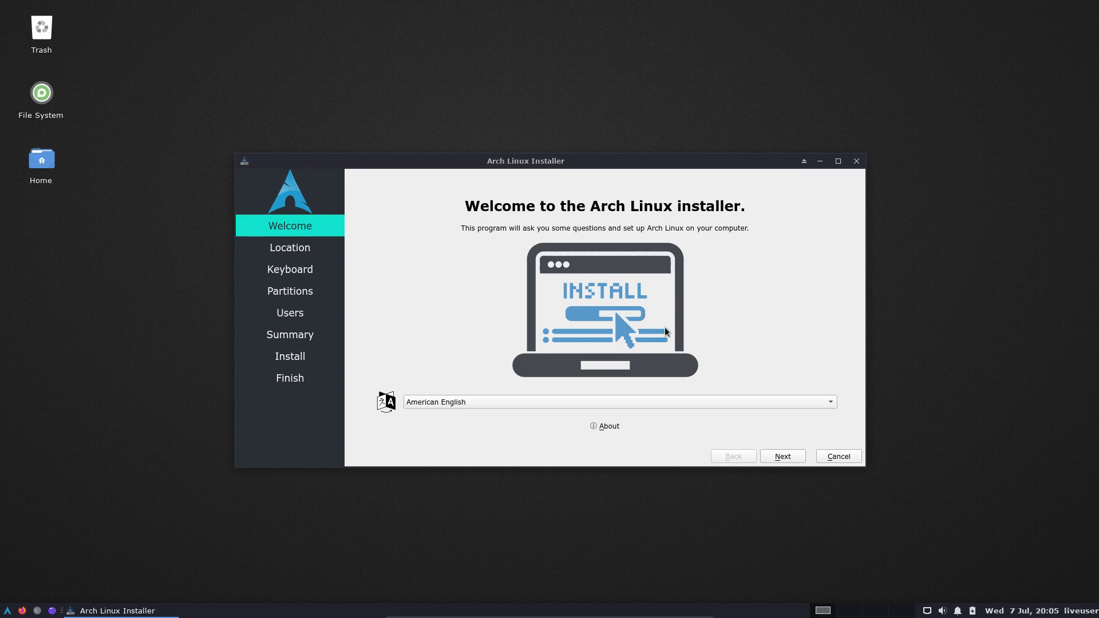
pyautogui.click(799, 457)
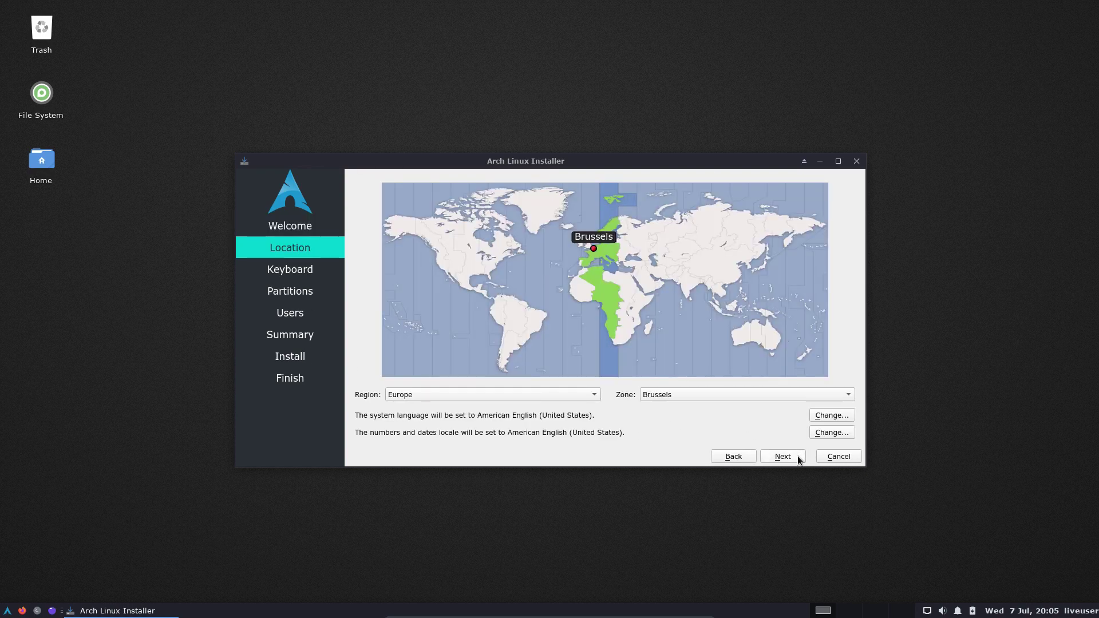
pyautogui.click(799, 457)
pyautogui.scroll(6, 436, 412)
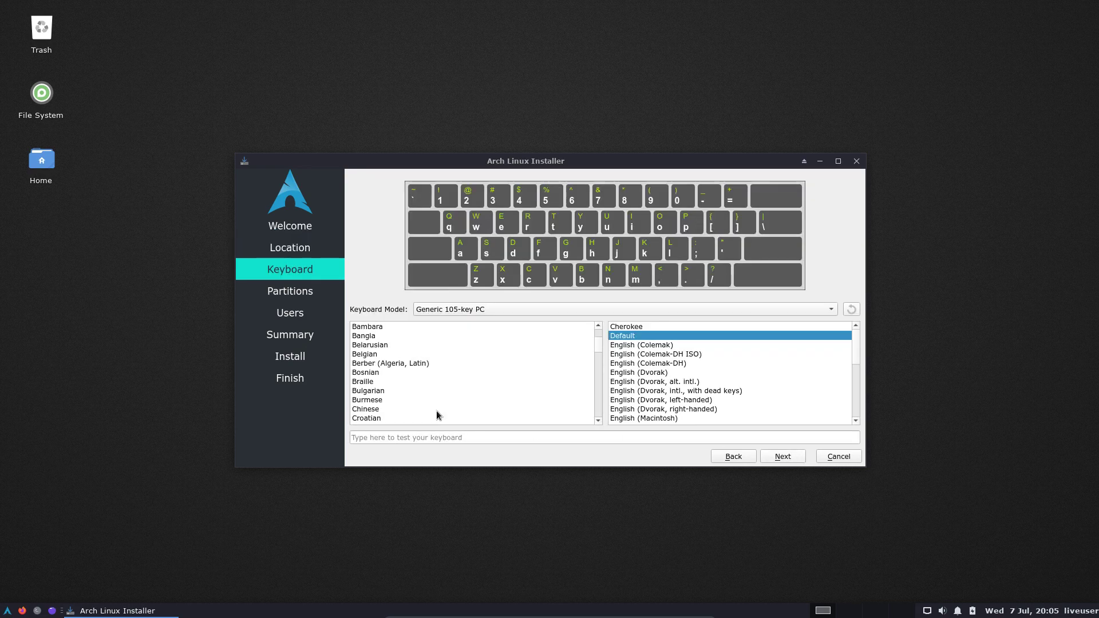
pyautogui.click(376, 381)
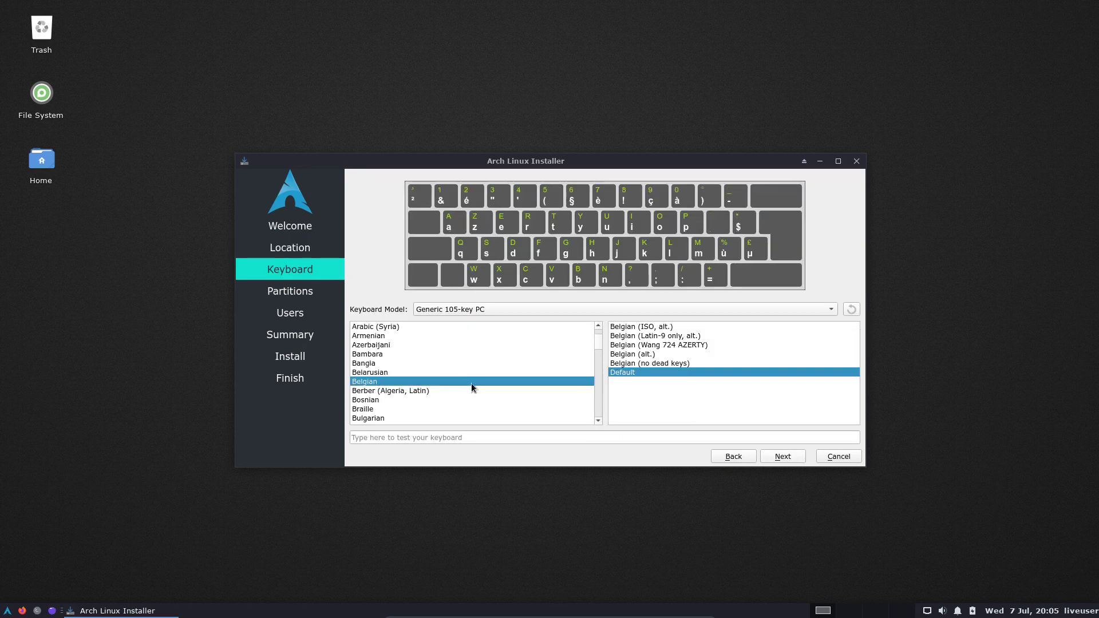
pyautogui.click(792, 456)
# Choose Erase disk with No Swap and system encryption left off.
pyautogui.click(419, 209)
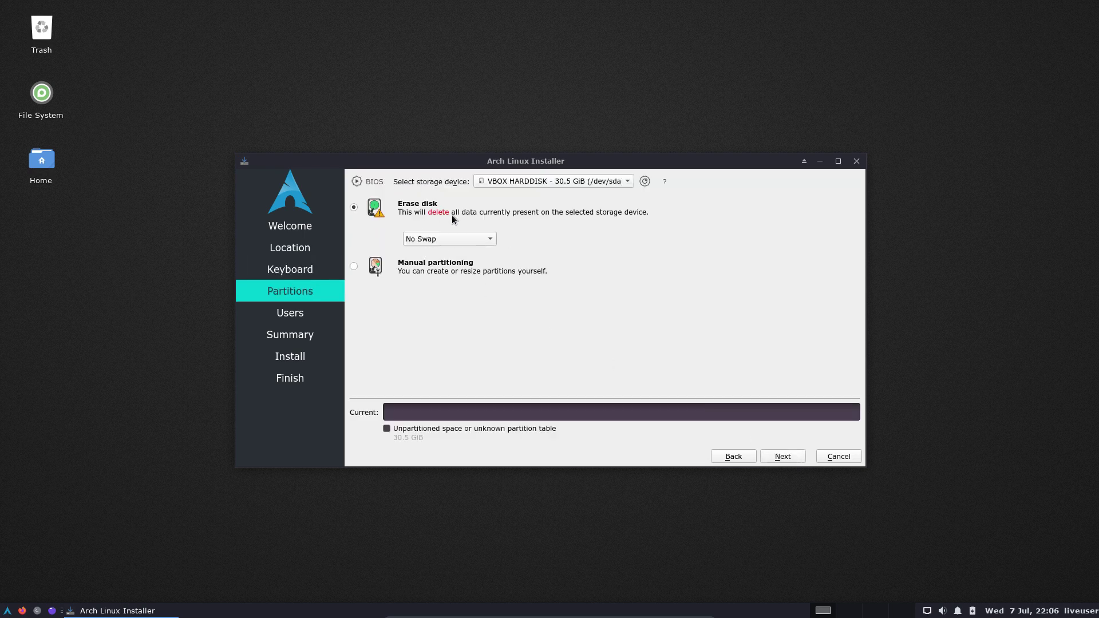
pyautogui.click(478, 241)
pyautogui.click(482, 281)
pyautogui.click(397, 340)
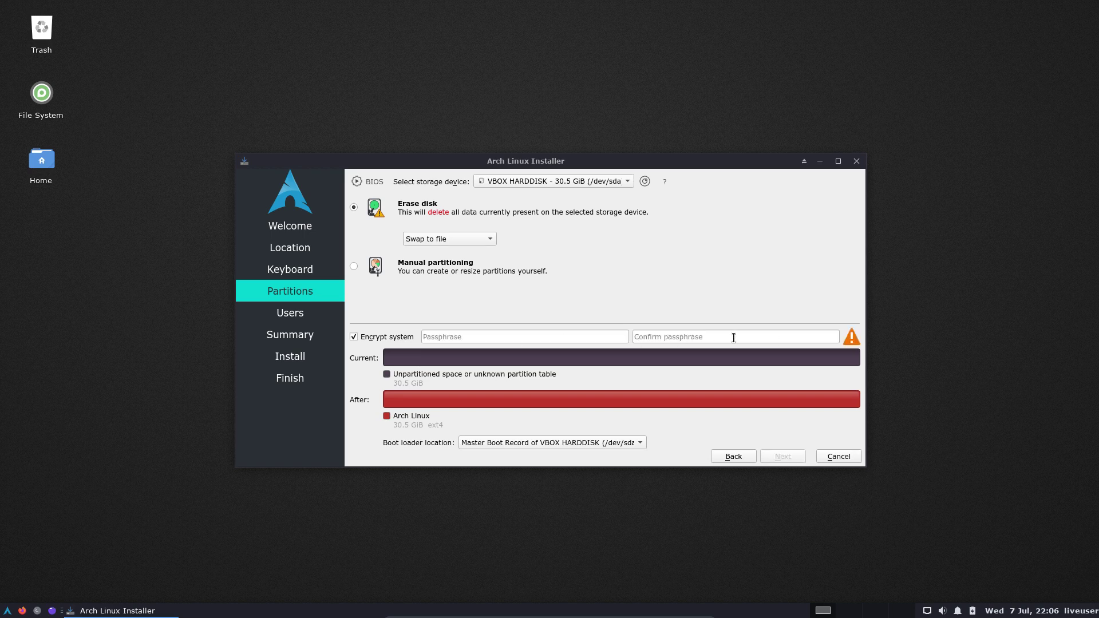
pyautogui.click(365, 337)
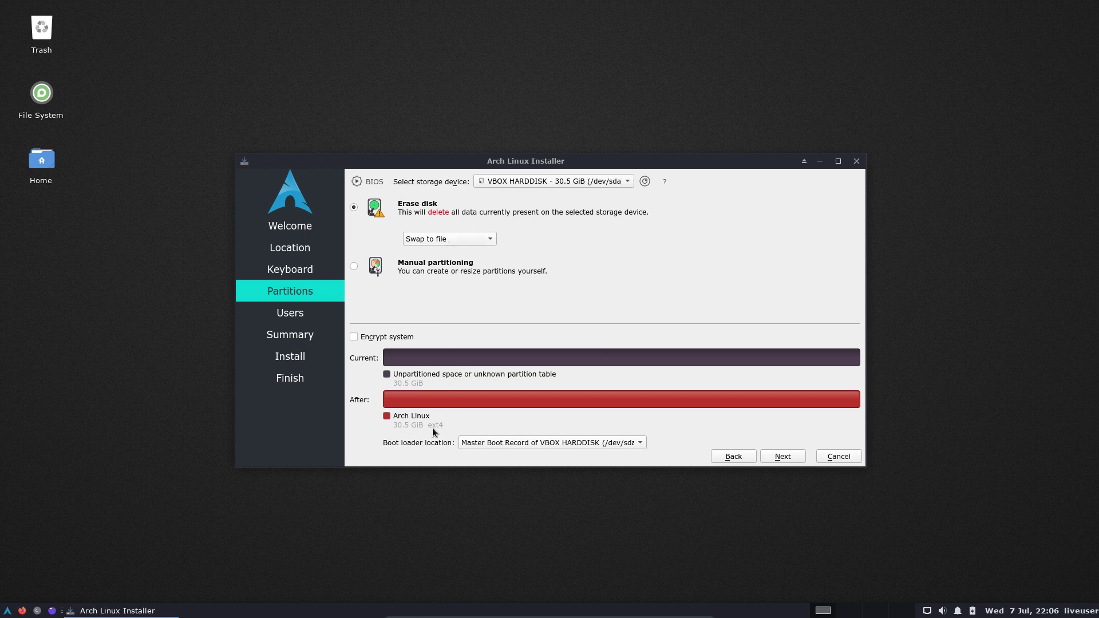
pyautogui.click(450, 239)
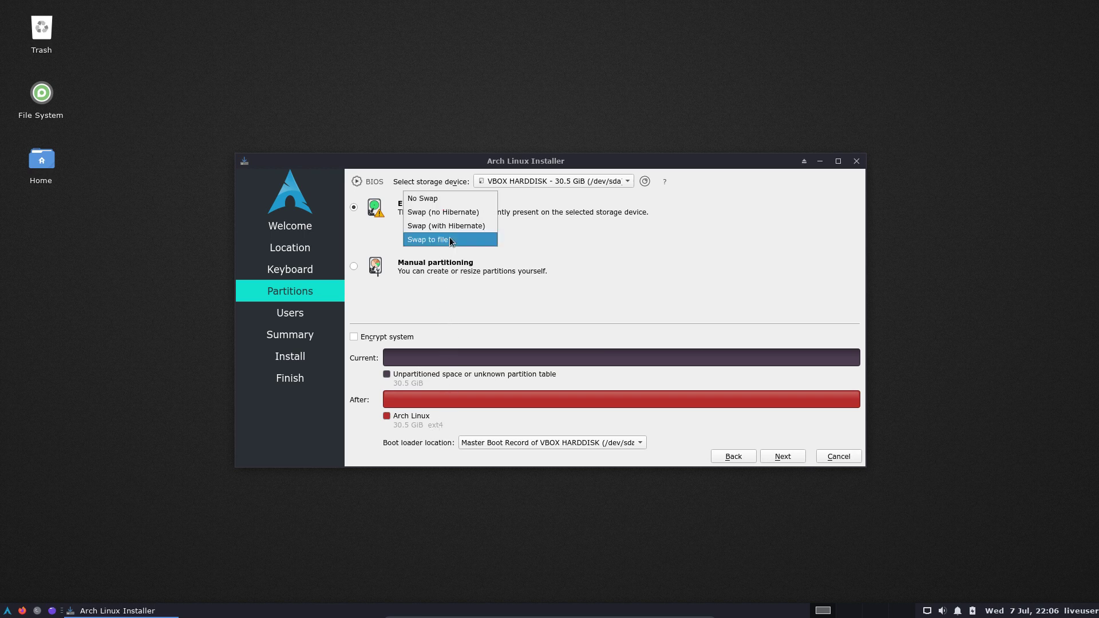
pyautogui.click(447, 204)
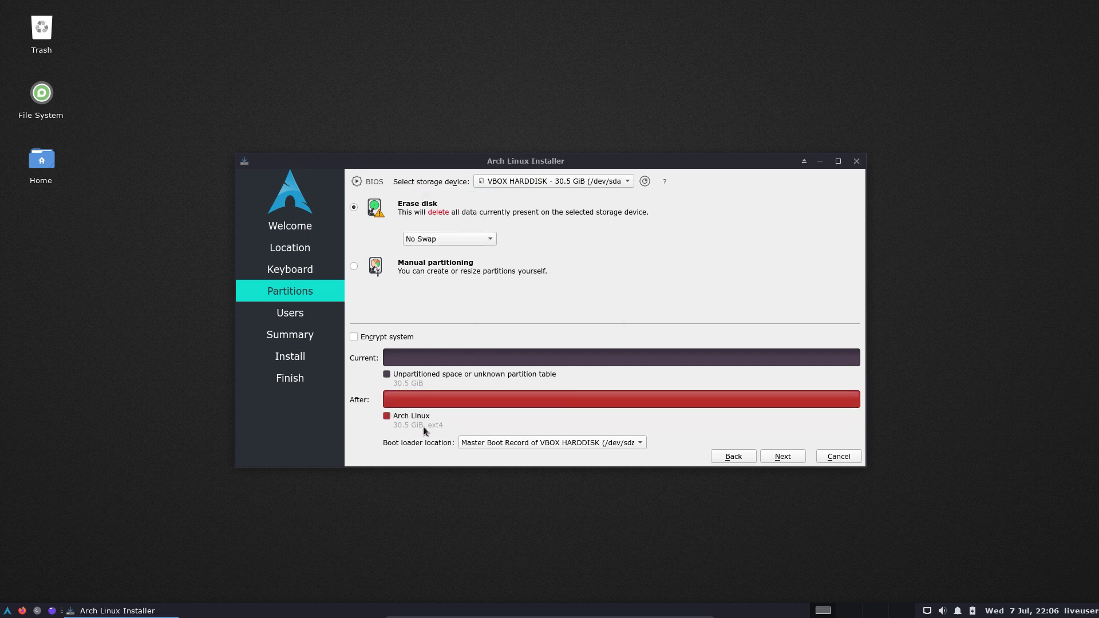
# On the Users page, enter the user's name and the account password twice.
pyautogui.click(783, 456)
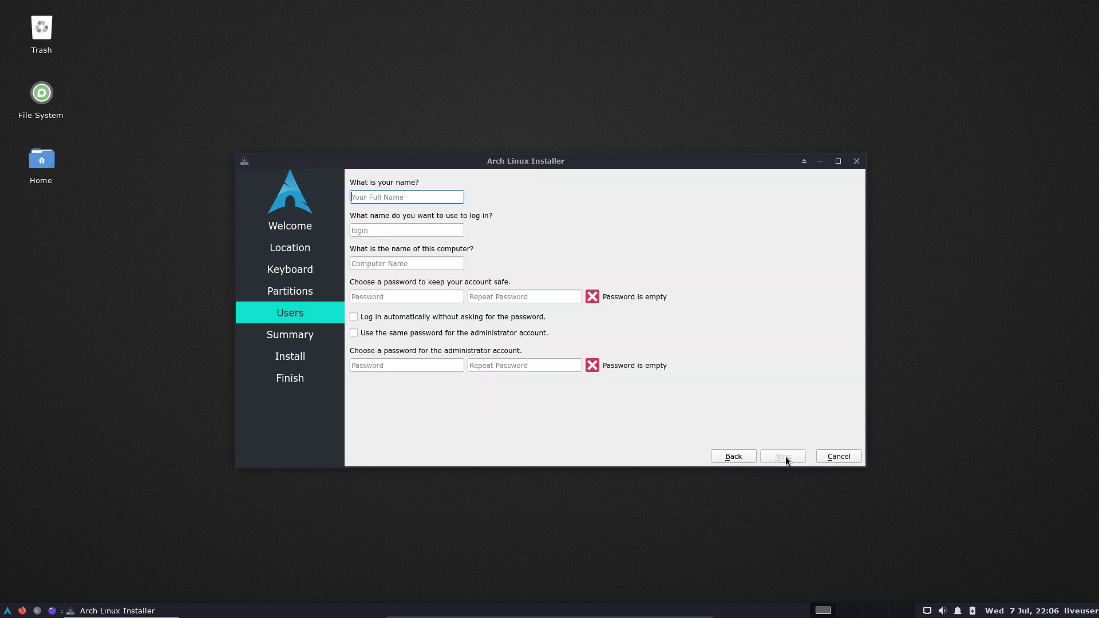
pyautogui.press('Tab')
pyautogui.press('Tab')
pyautogui.press('Tab')
pyautogui.press('Tab')
# Enable automatic login and the same password for administrator, then start the installation from Summary.
pyautogui.press('Tab')
pyautogui.press('space')
pyautogui.press('Tab')
pyautogui.press('space')
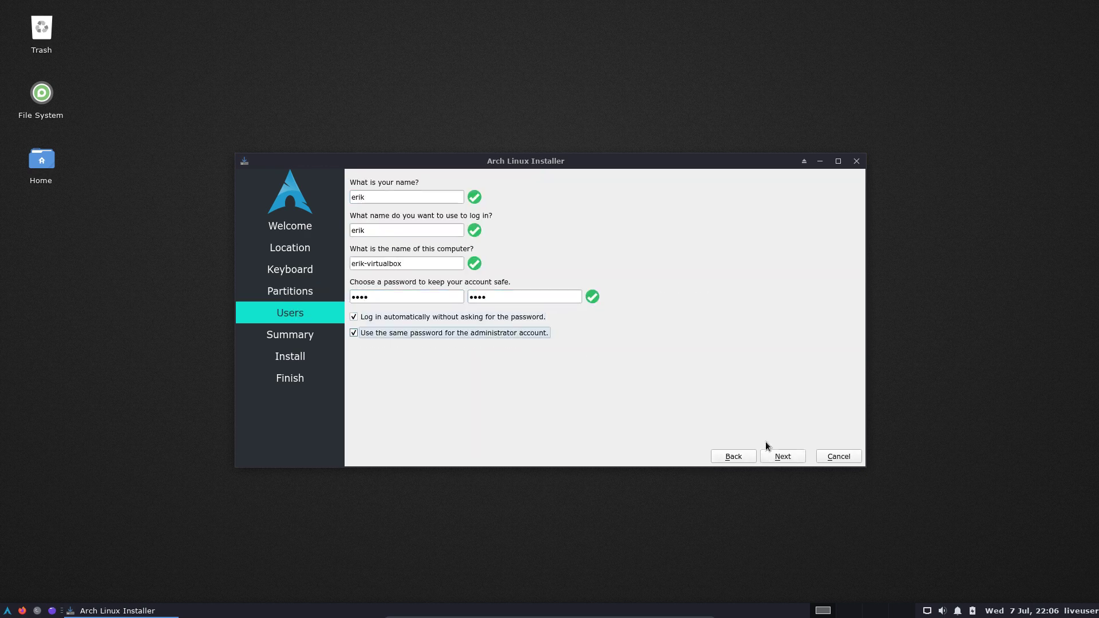
pyautogui.click(786, 456)
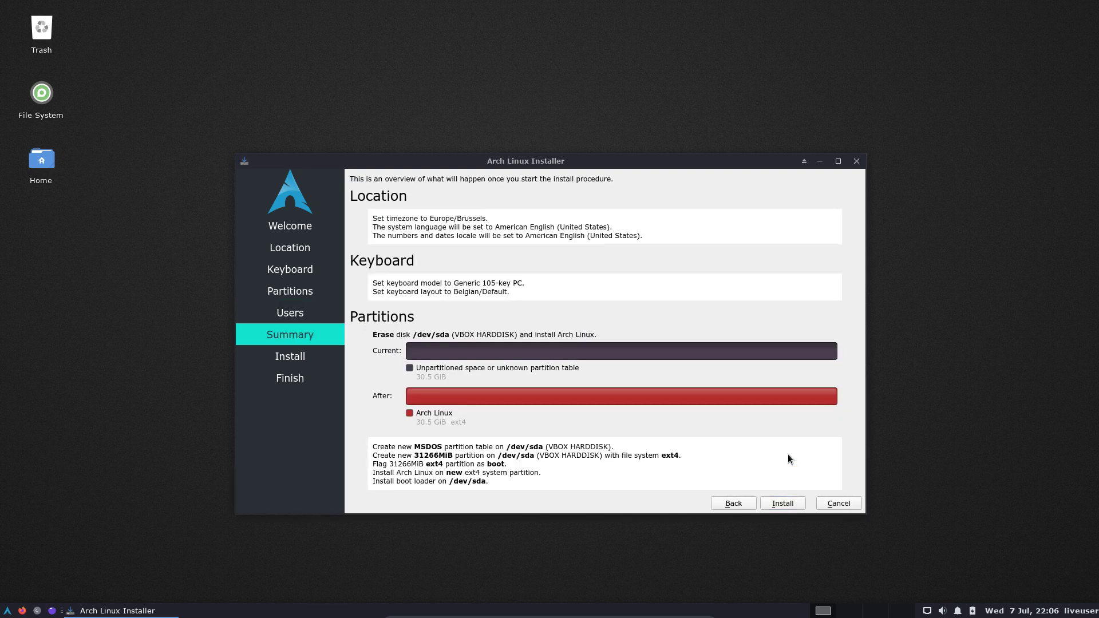
pyautogui.click(782, 503)
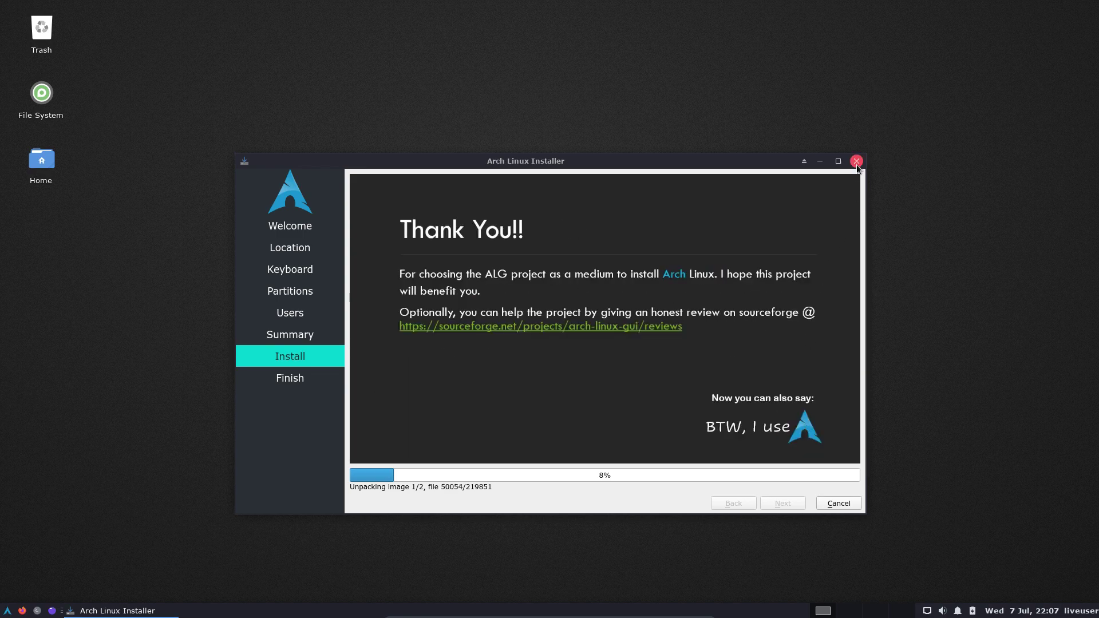
# Open File System in Thunar beside the installer and browse into /run/archiso/airootfs.
pyautogui.moveTo(620, 162); pyautogui.dragTo(751, 76)
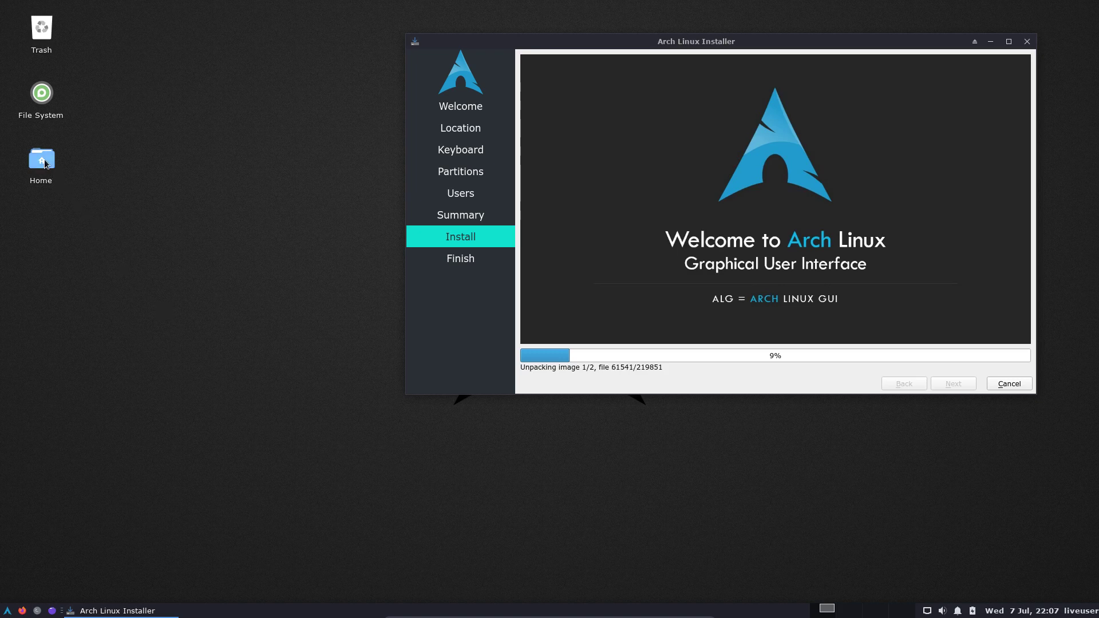
pyautogui.moveTo(45, 164)
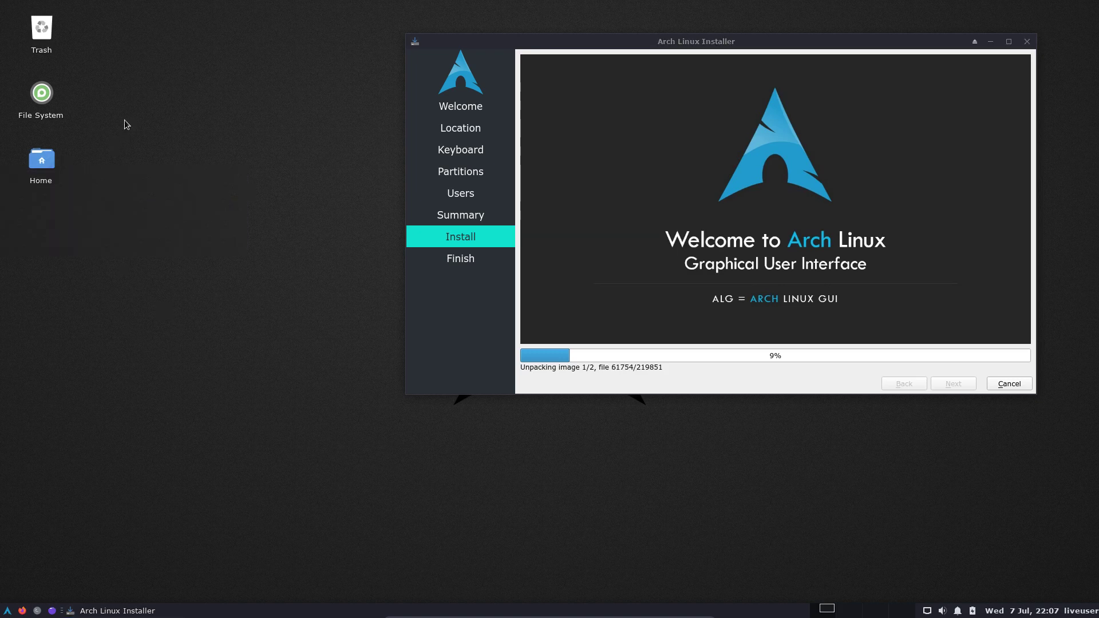
pyautogui.doubleClick(52, 98)
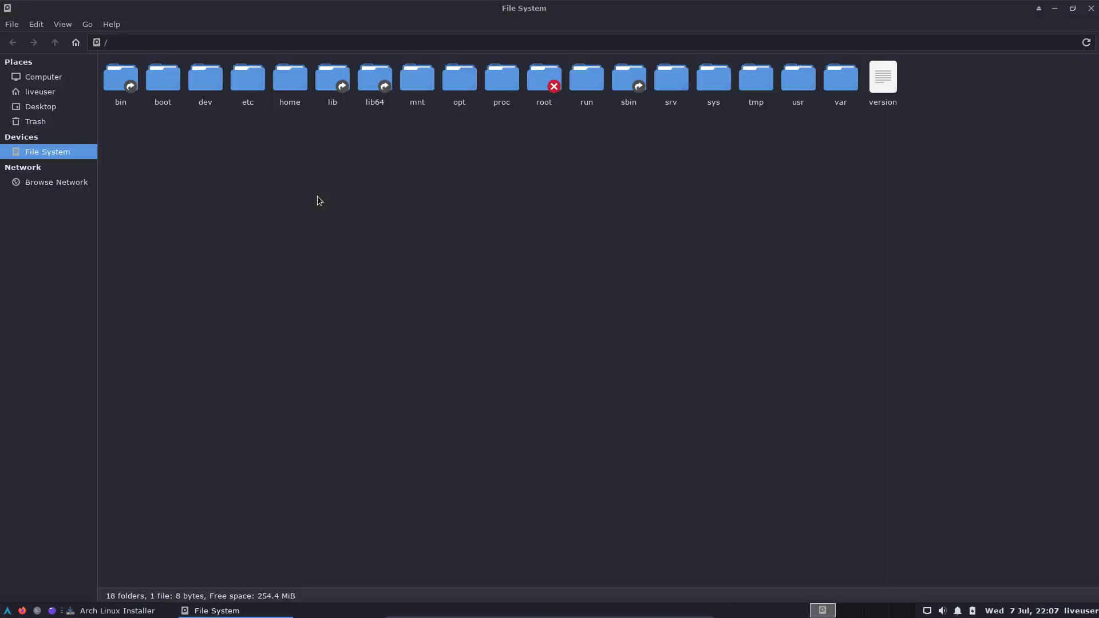
pyautogui.moveTo(603, 17); pyautogui.dragTo(313, 192)
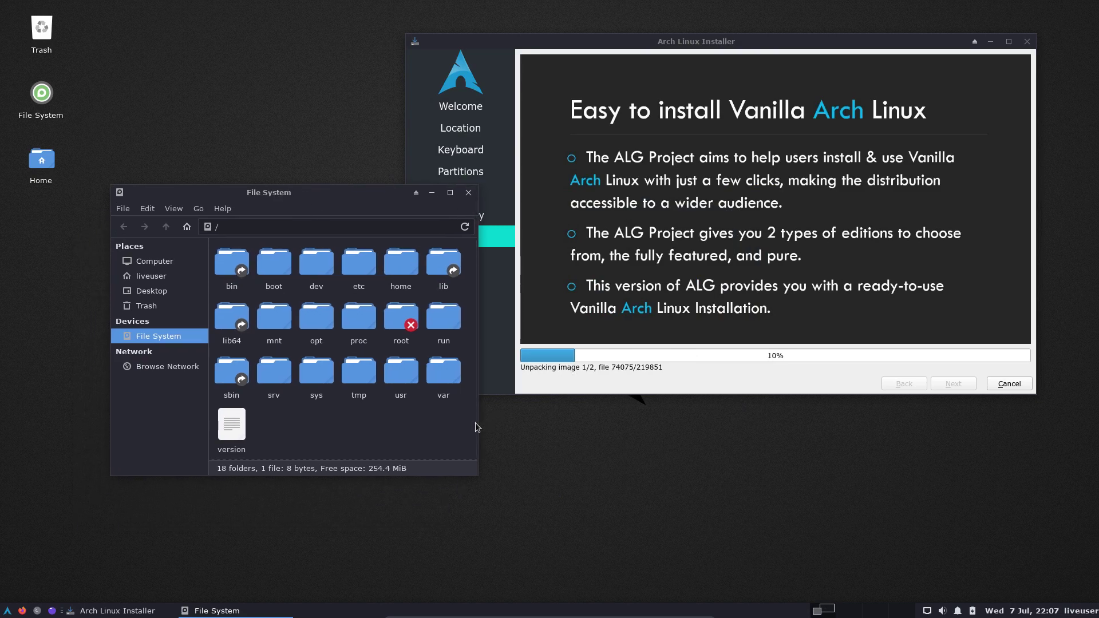
pyautogui.doubleClick(444, 323)
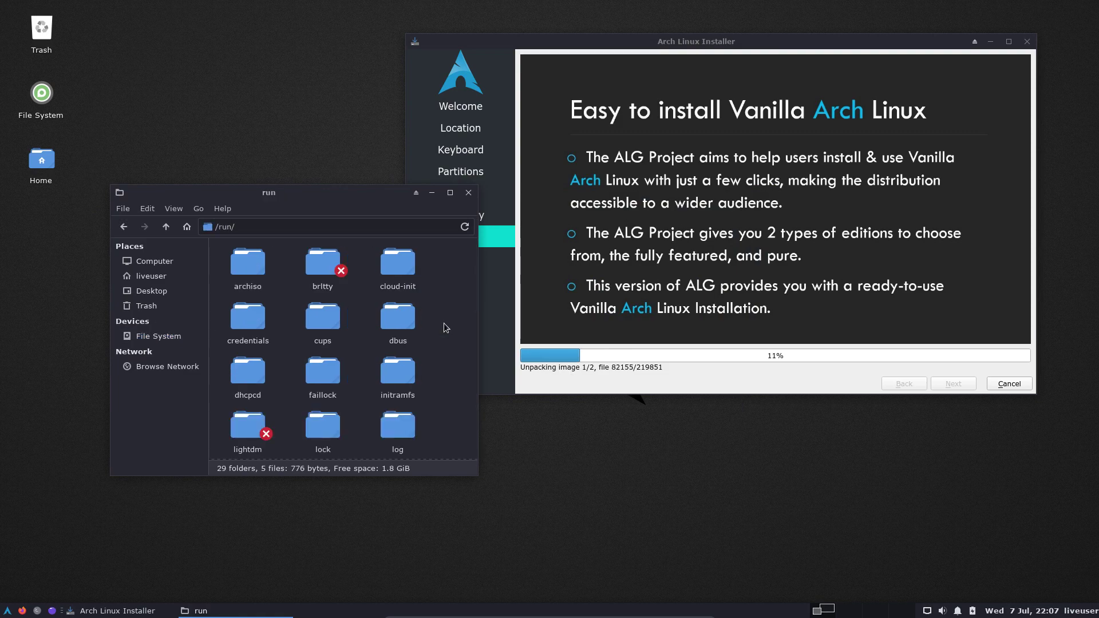
pyautogui.doubleClick(257, 268)
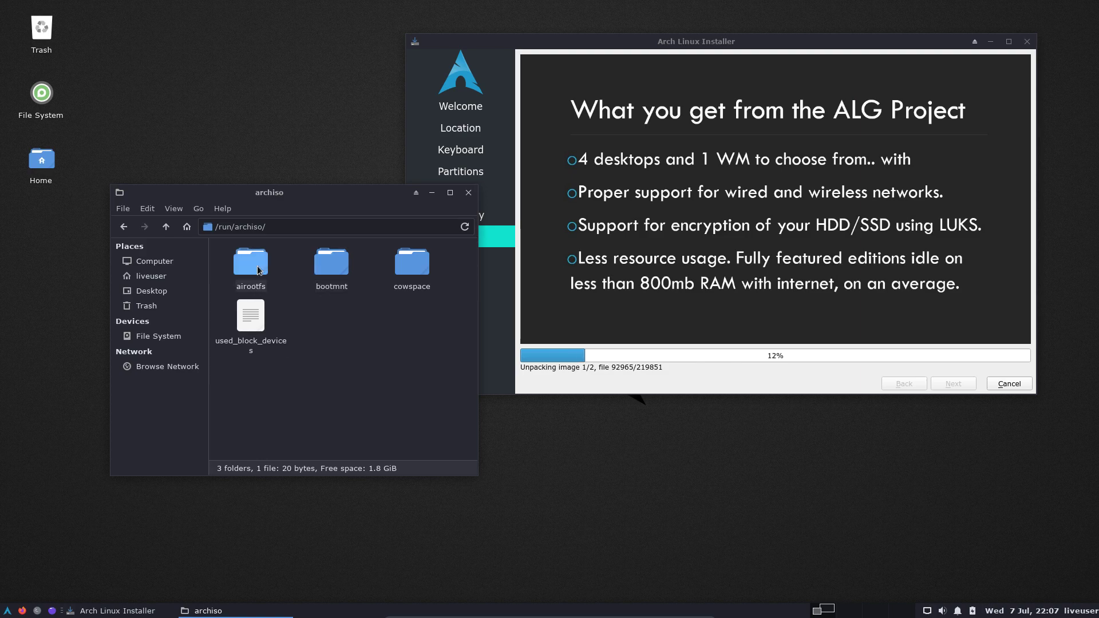
pyautogui.doubleClick(252, 265)
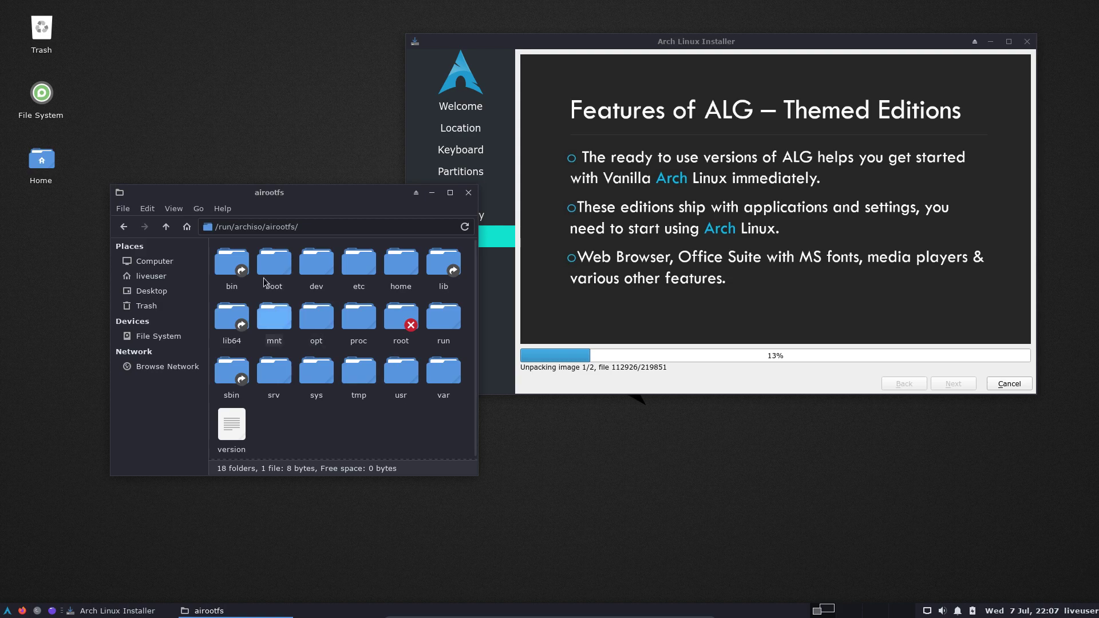
# Browse the bootmnt, arch and loader folders, then go back up to /run.
pyautogui.click(165, 227)
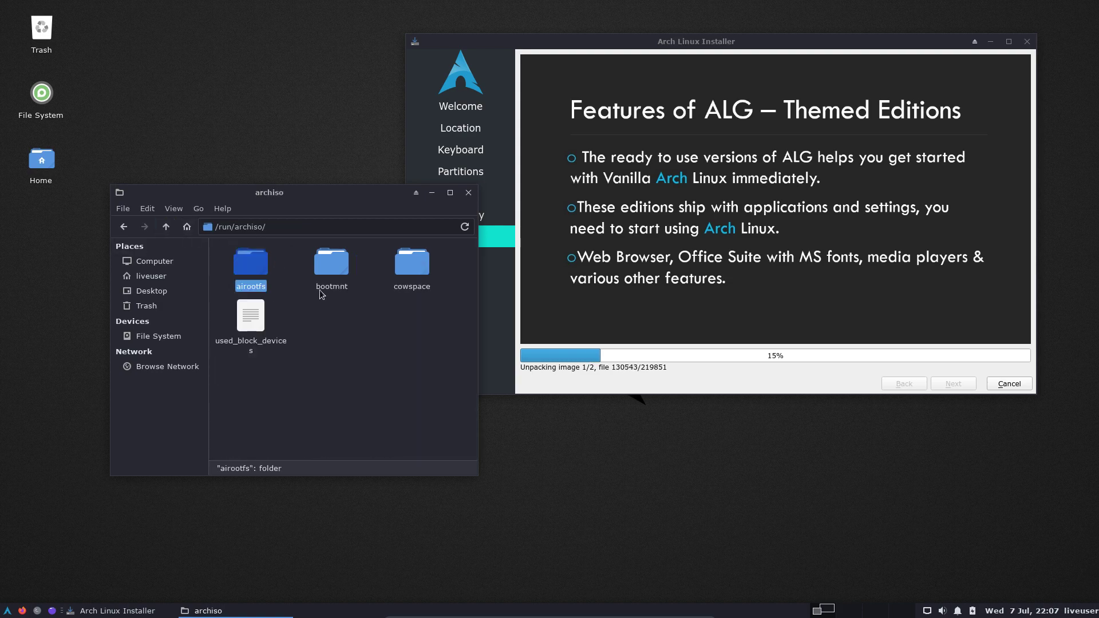
pyautogui.doubleClick(335, 265)
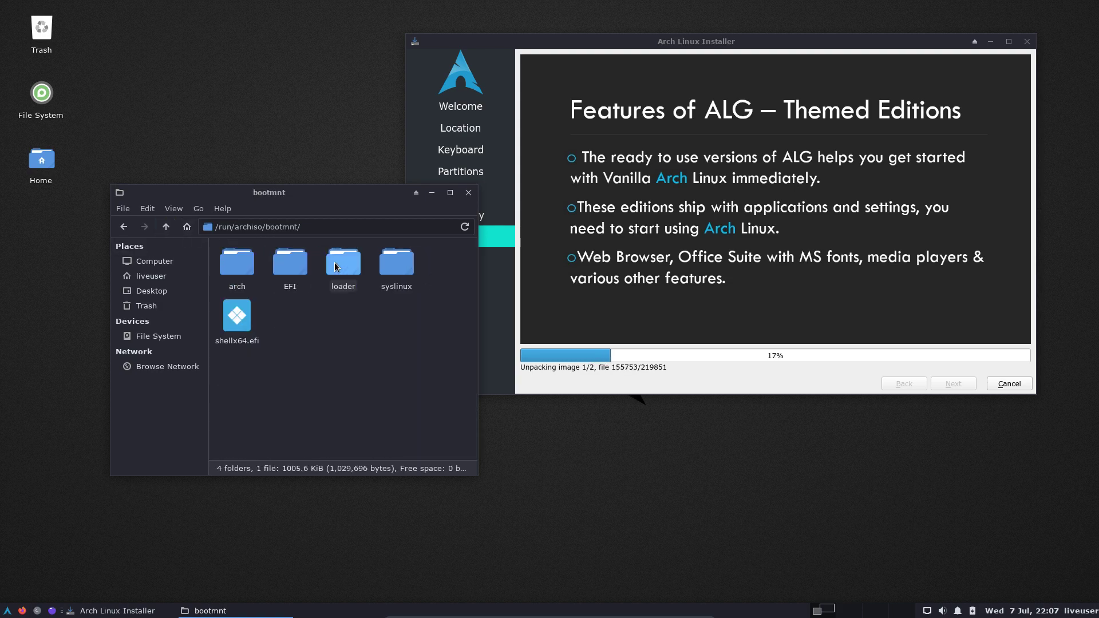
pyautogui.doubleClick(243, 272)
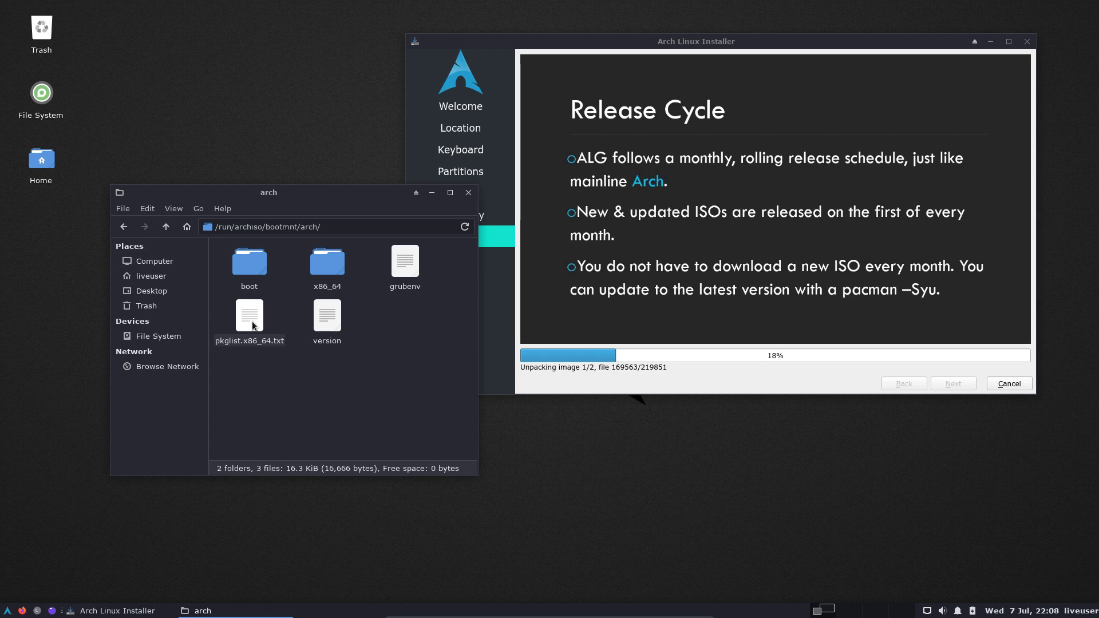
pyautogui.click(166, 226)
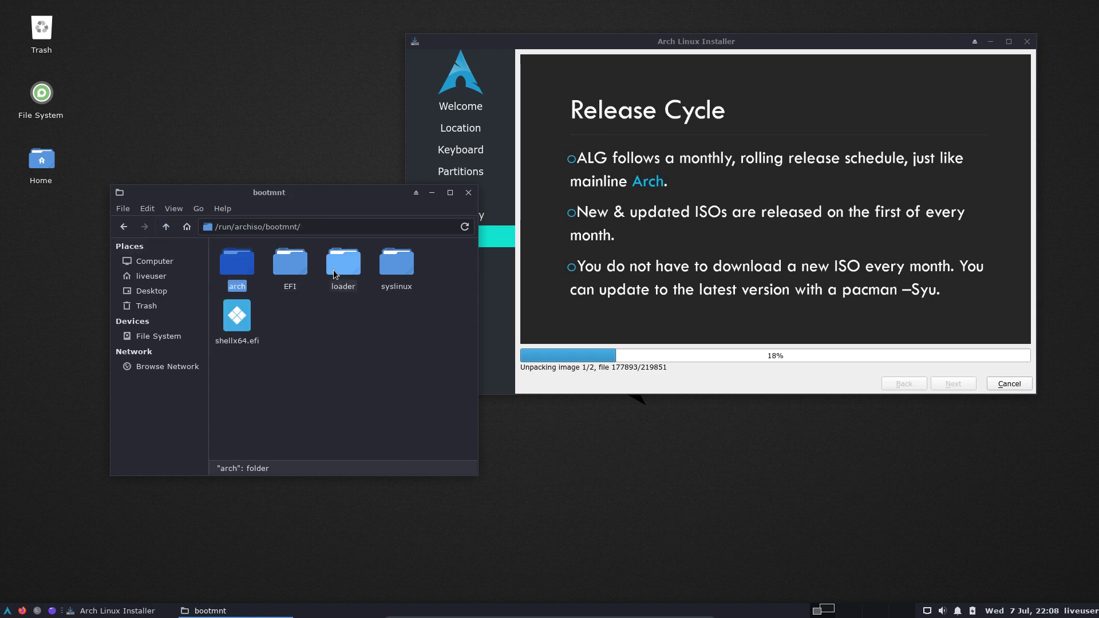
pyautogui.doubleClick(237, 263)
pyautogui.click(165, 226)
pyautogui.click(336, 257)
pyautogui.doubleClick(336, 258)
pyautogui.click(165, 227)
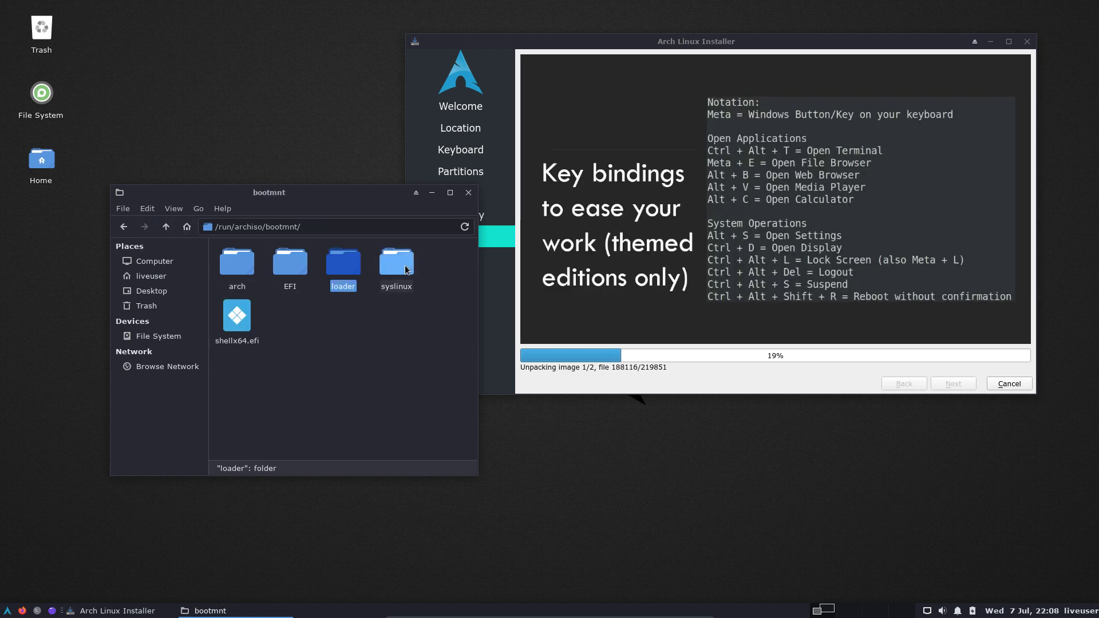
pyautogui.click(166, 227)
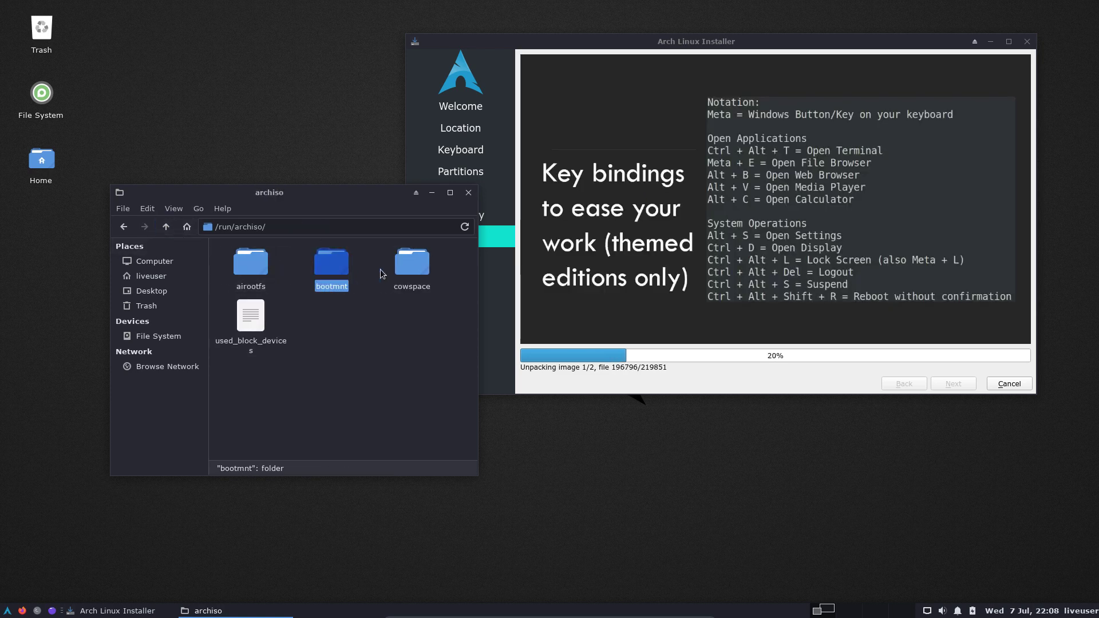
pyautogui.click(409, 265)
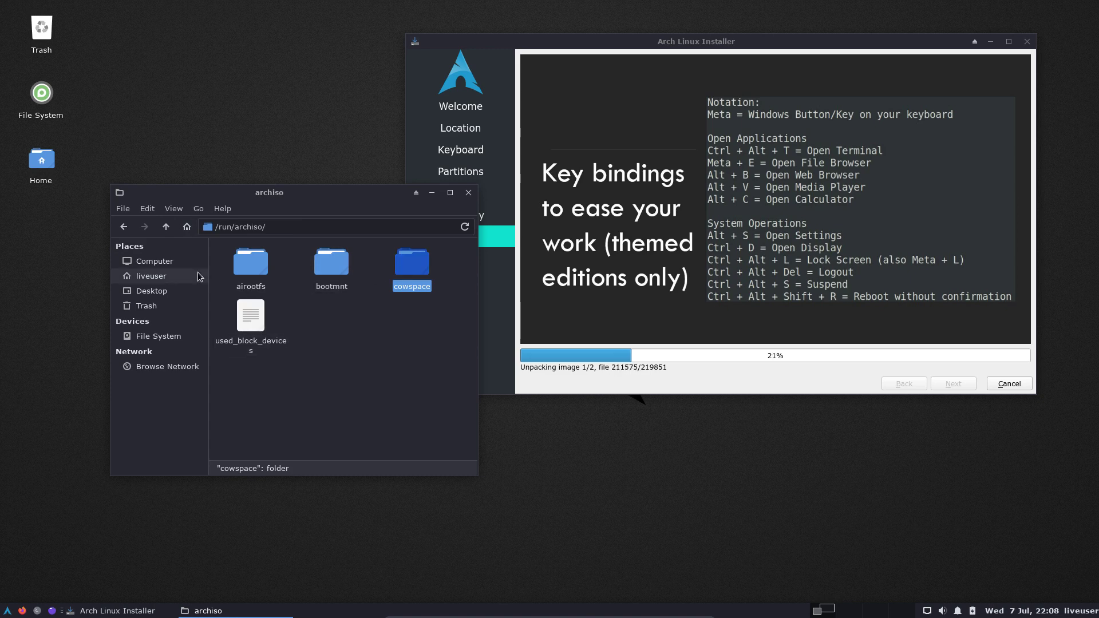
pyautogui.click(166, 227)
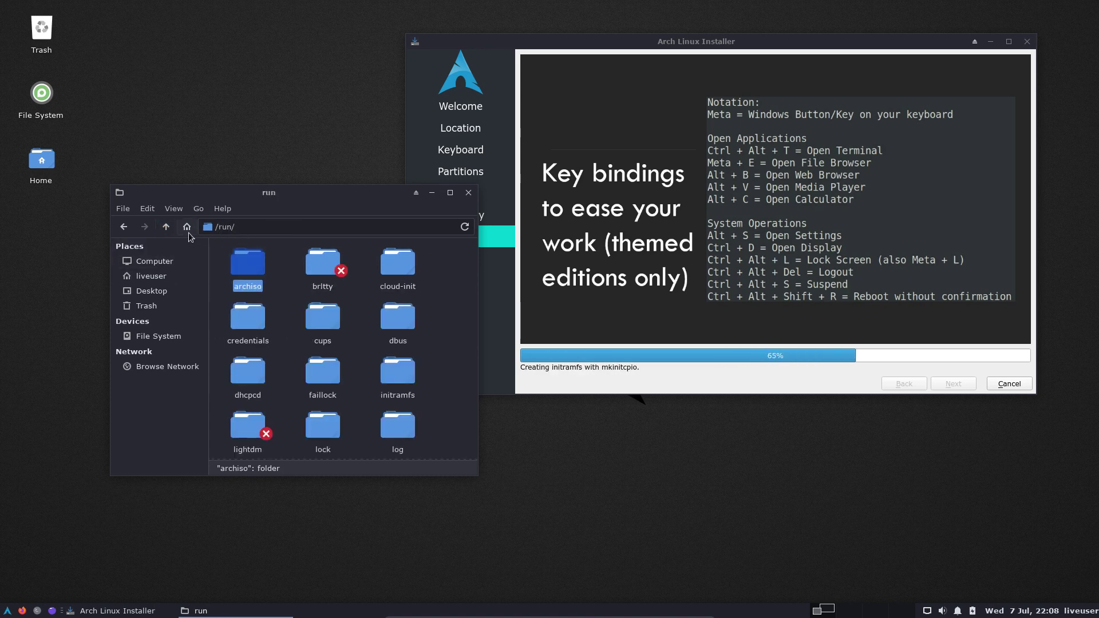
# Open /tmp/calamares-root-mo7ztdw0/boot and select initramfs-linux-fallback.img to check its size.
pyautogui.click(173, 342)
pyautogui.doubleClick(359, 374)
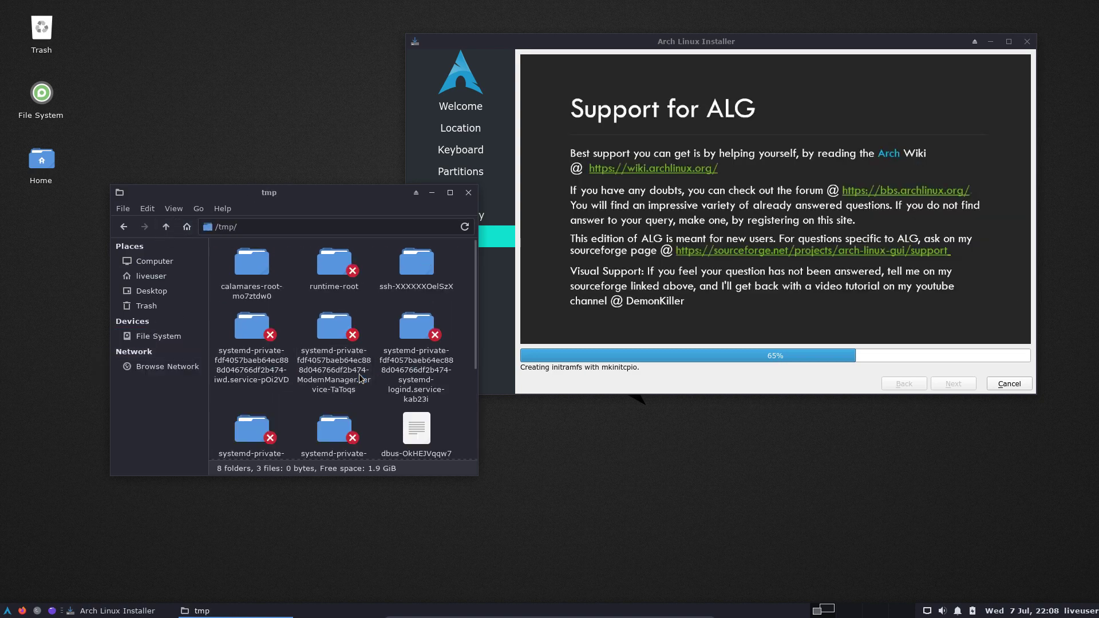
pyautogui.doubleClick(252, 264)
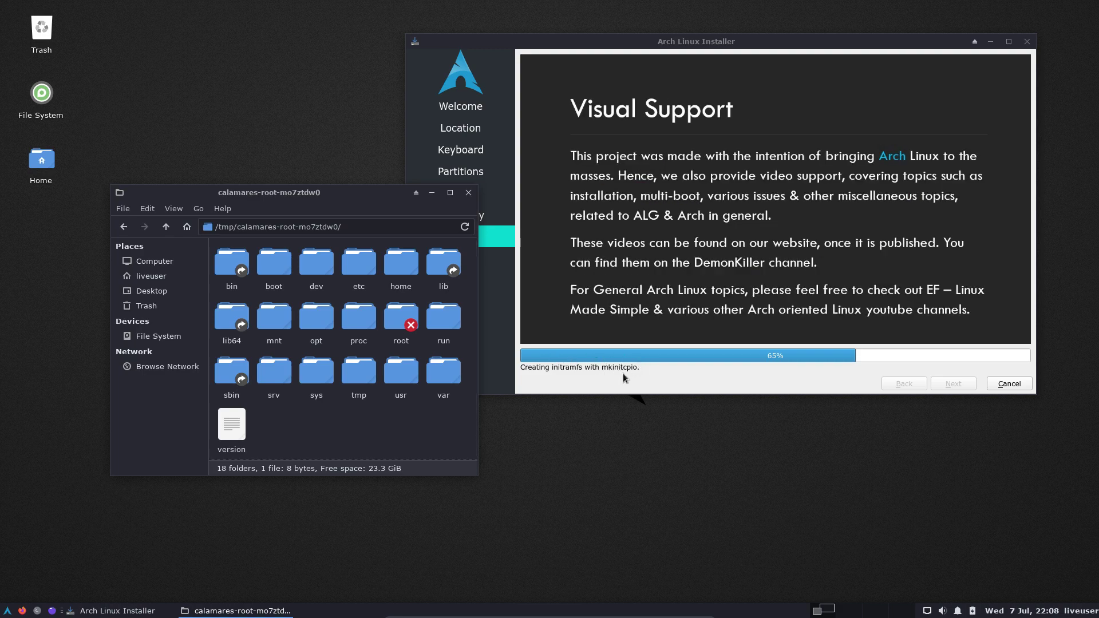
pyautogui.doubleClick(272, 272)
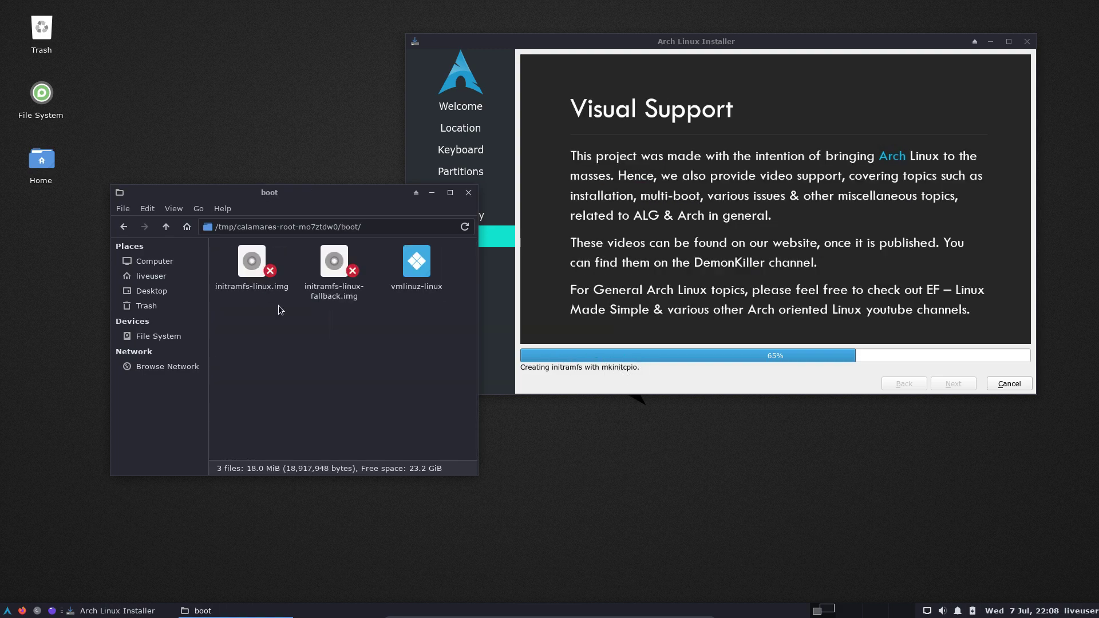
pyautogui.click(337, 296)
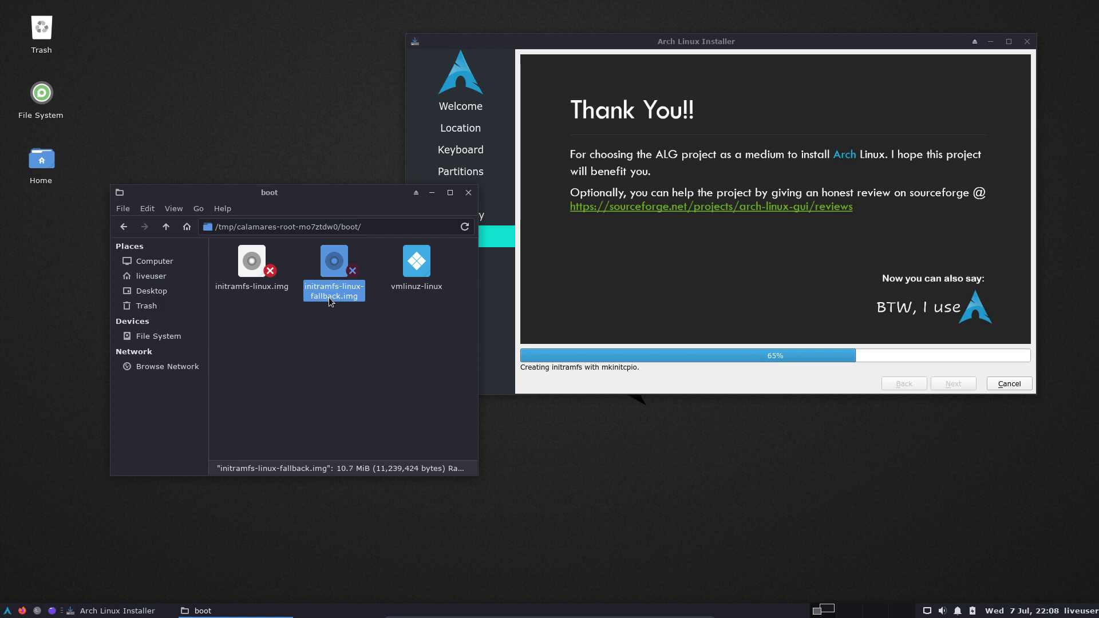
# Try opening /root, dismiss the permission denied error, and go back to /.
pyautogui.click(183, 341)
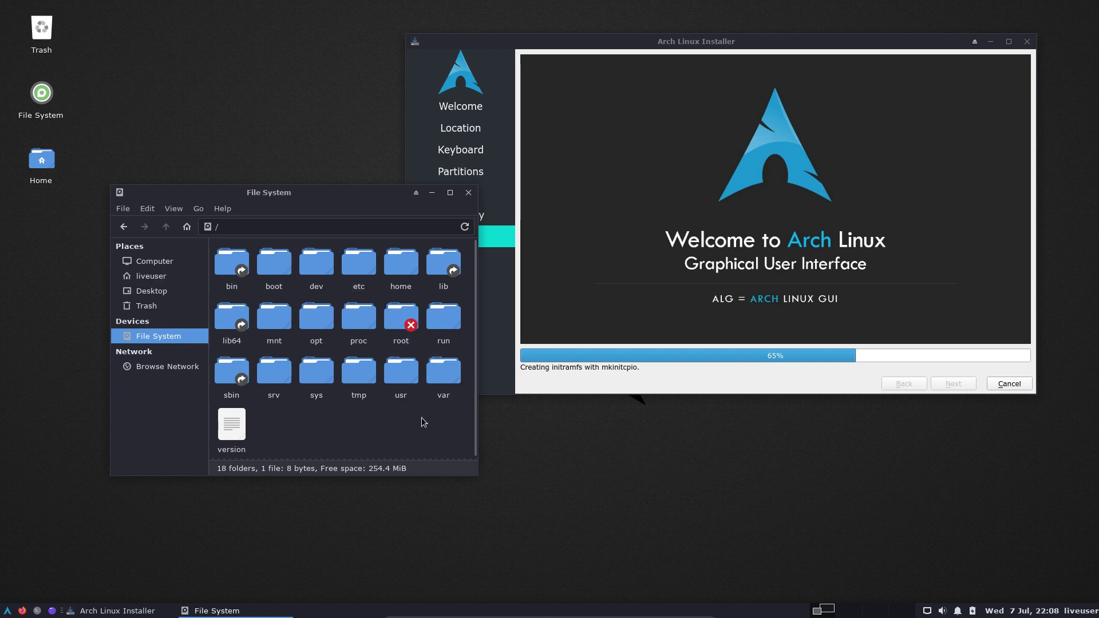
pyautogui.click(399, 327)
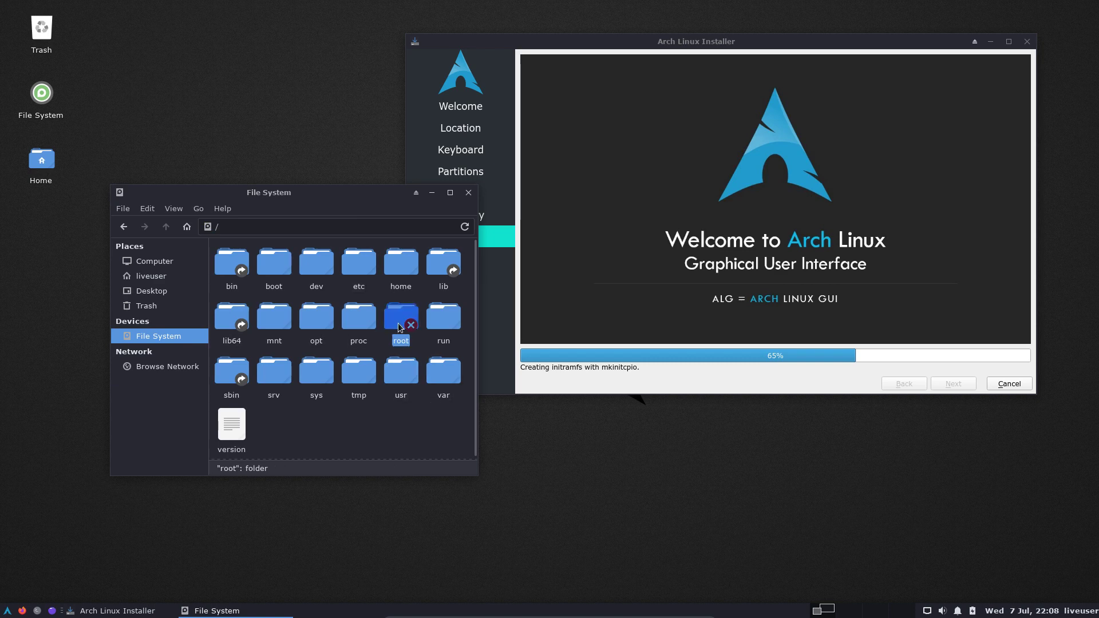
pyautogui.doubleClick(399, 327)
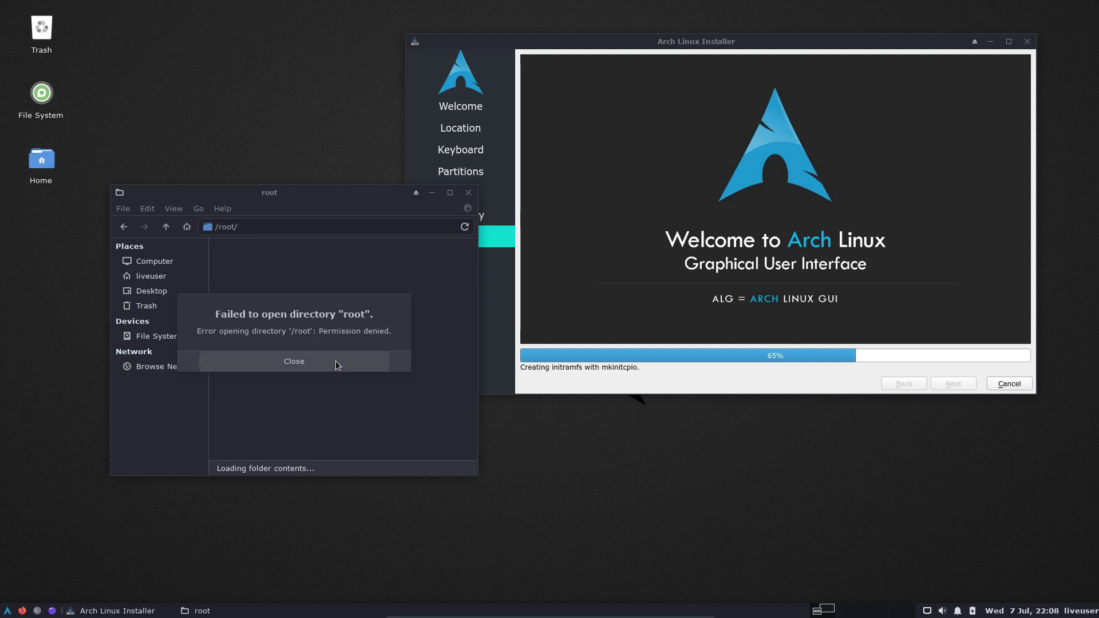
pyautogui.click(336, 363)
pyautogui.click(124, 226)
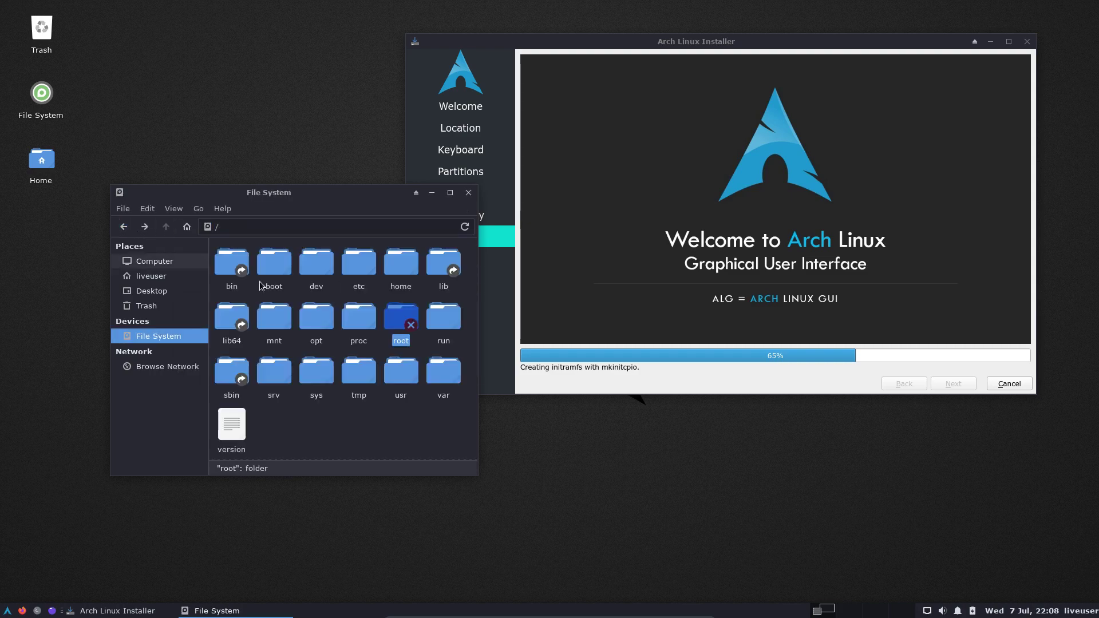
# Open Thunar as root, show hidden files, and open .cache/calamares/session.log.
pyautogui.rightClick(427, 430)
pyautogui.click(485, 320)
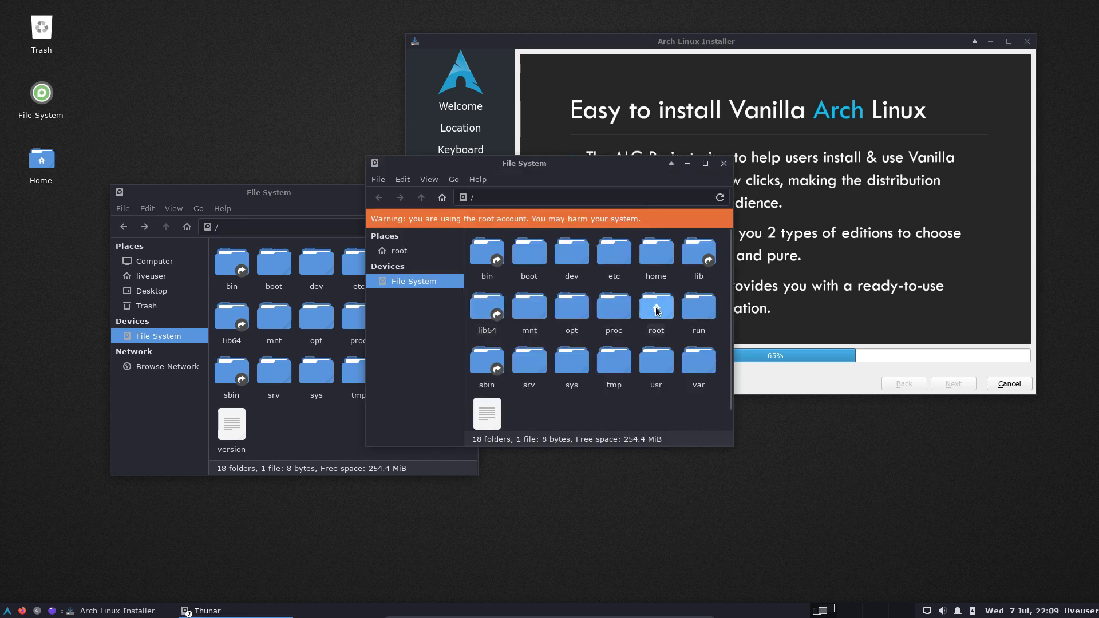
pyautogui.hotkey('ctrl', 'h')
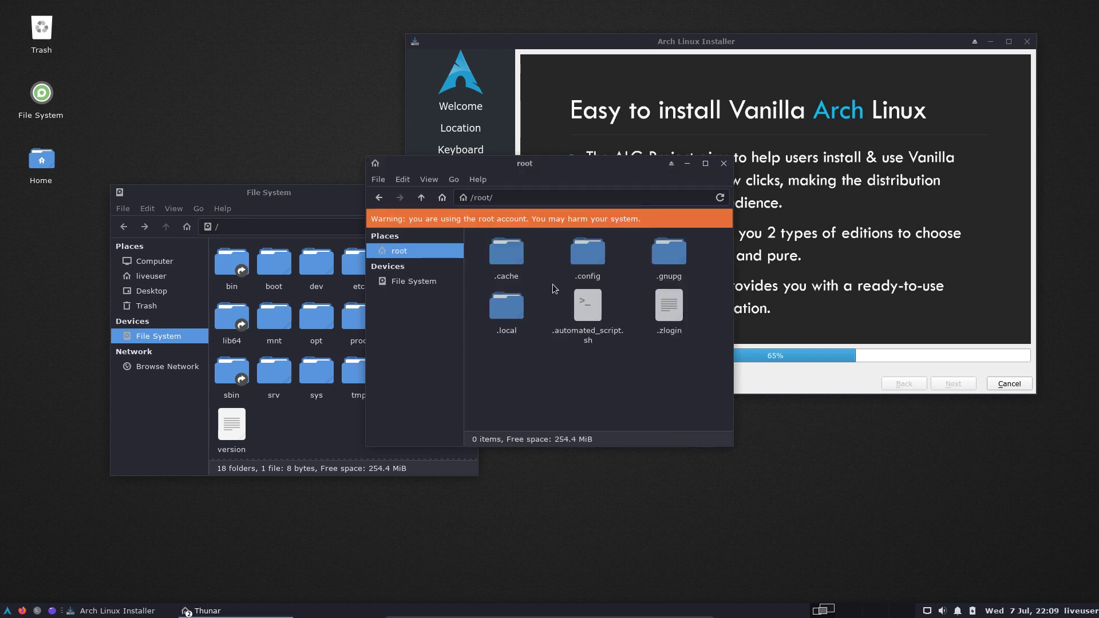
pyautogui.doubleClick(506, 252)
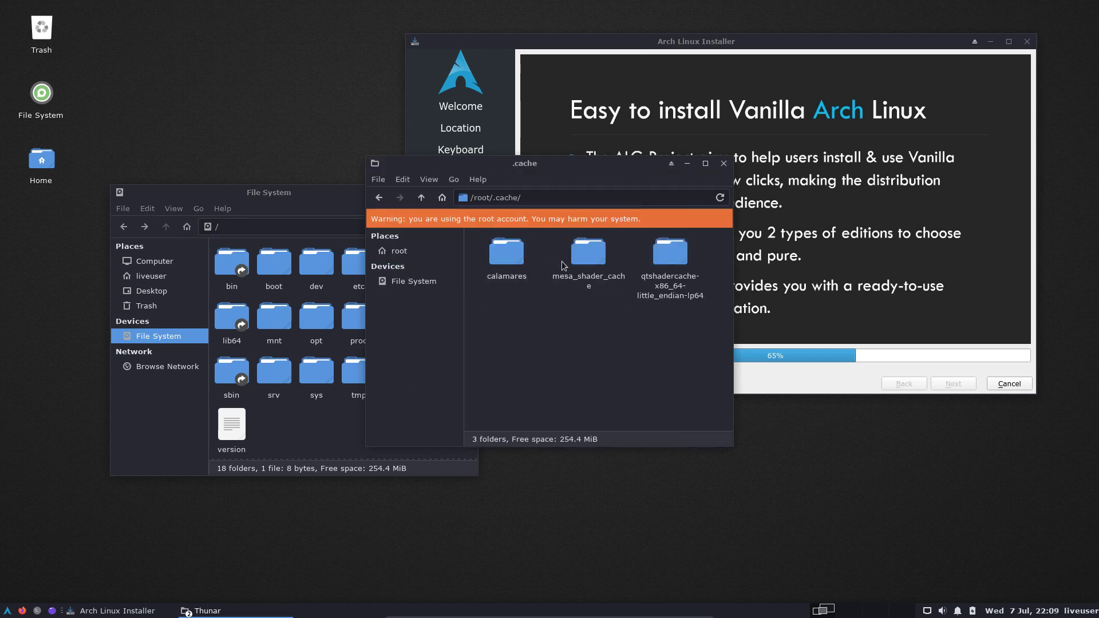
pyautogui.doubleClick(507, 256)
pyautogui.click(548, 256)
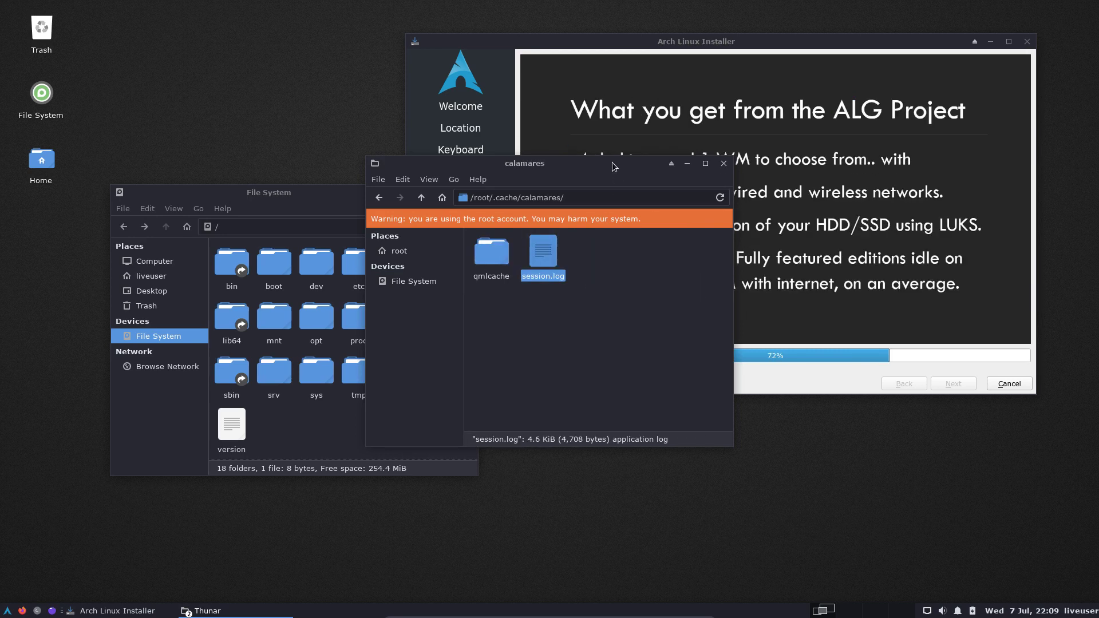
pyautogui.moveTo(615, 163); pyautogui.dragTo(354, 280)
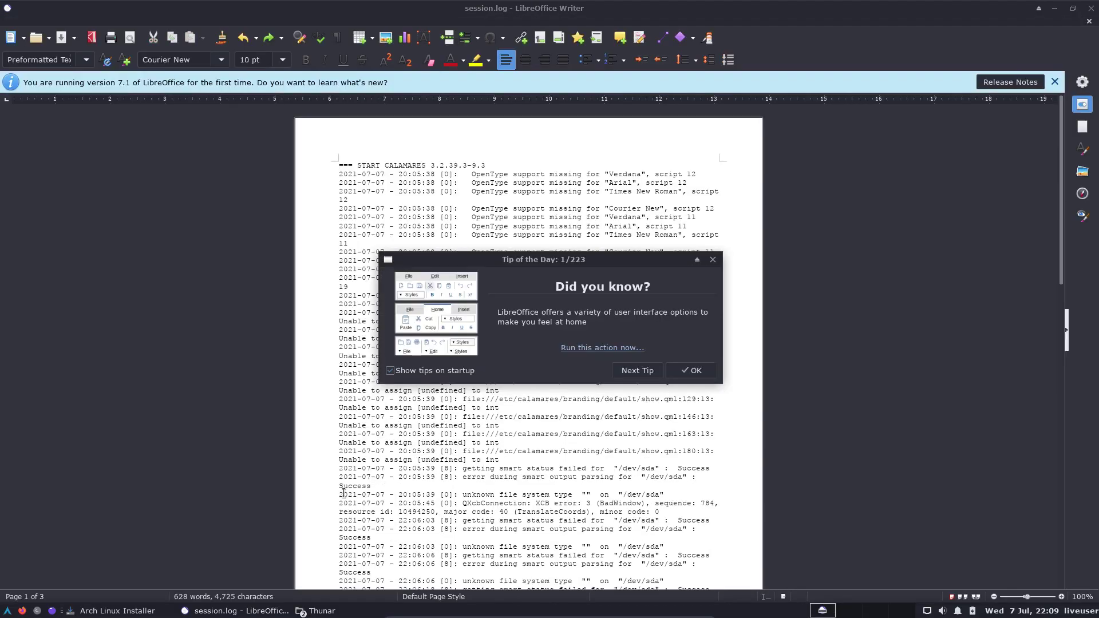
# Dismiss the Tip of the Day, read session.log's final lines, and close Writer.
pyautogui.click(712, 259)
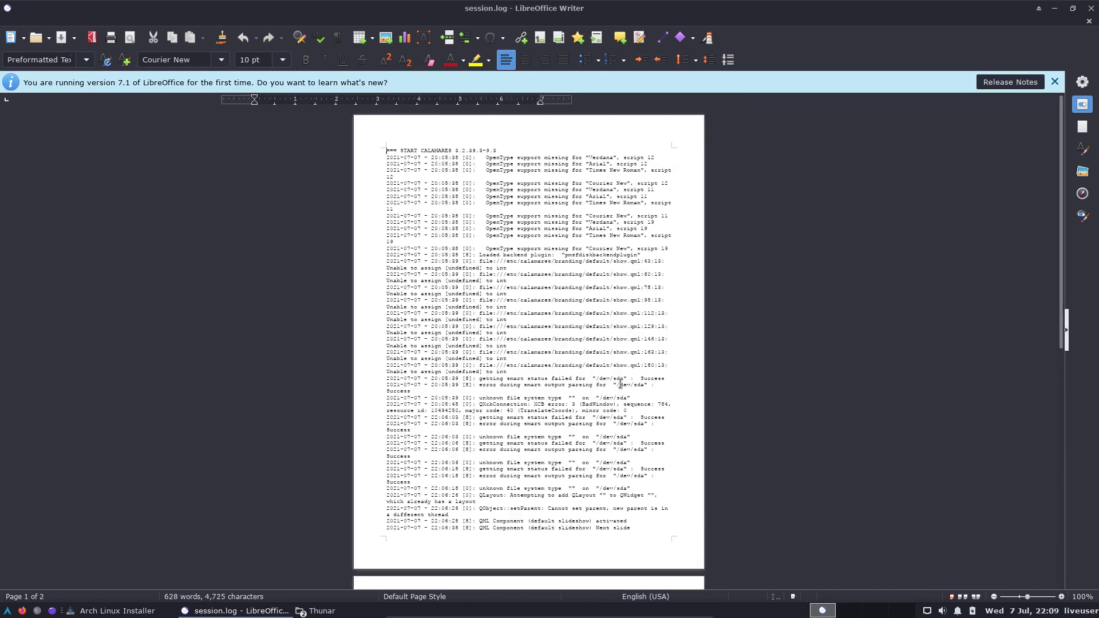
pyautogui.scroll(-15, 619, 384)
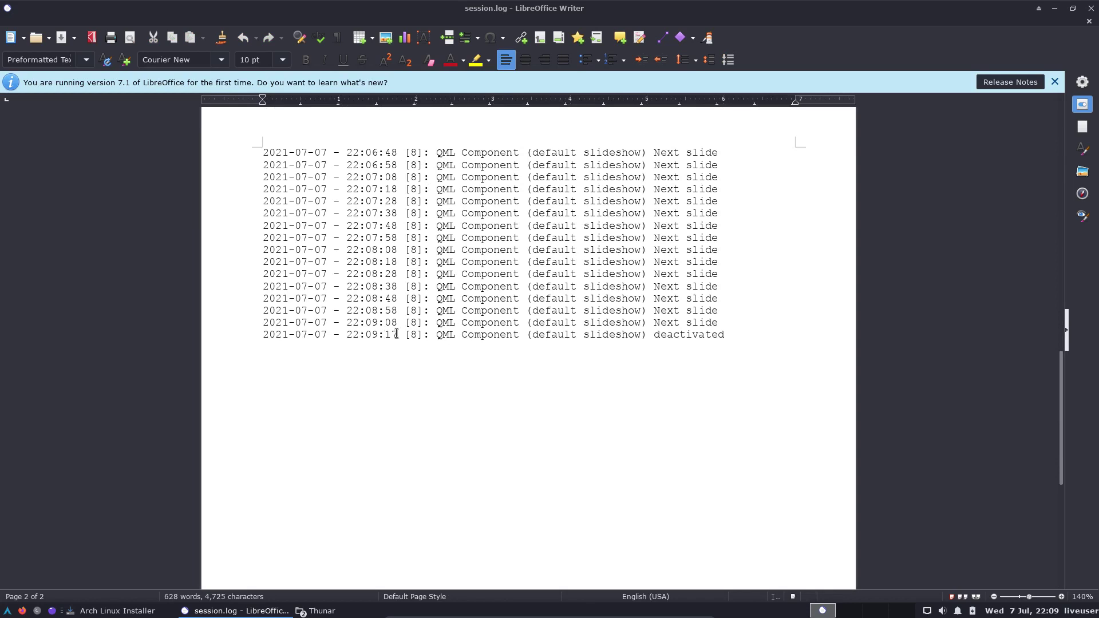
pyautogui.moveTo(416, 334); pyautogui.dragTo(482, 335)
pyautogui.moveTo(386, 323); pyautogui.dragTo(409, 322)
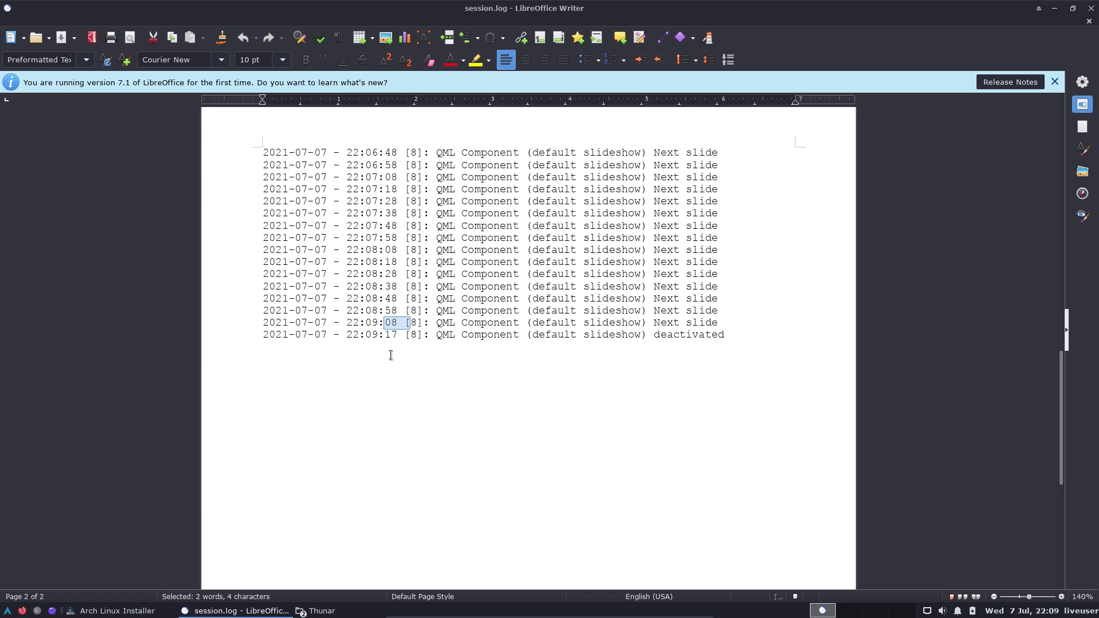
pyautogui.click(1091, 9)
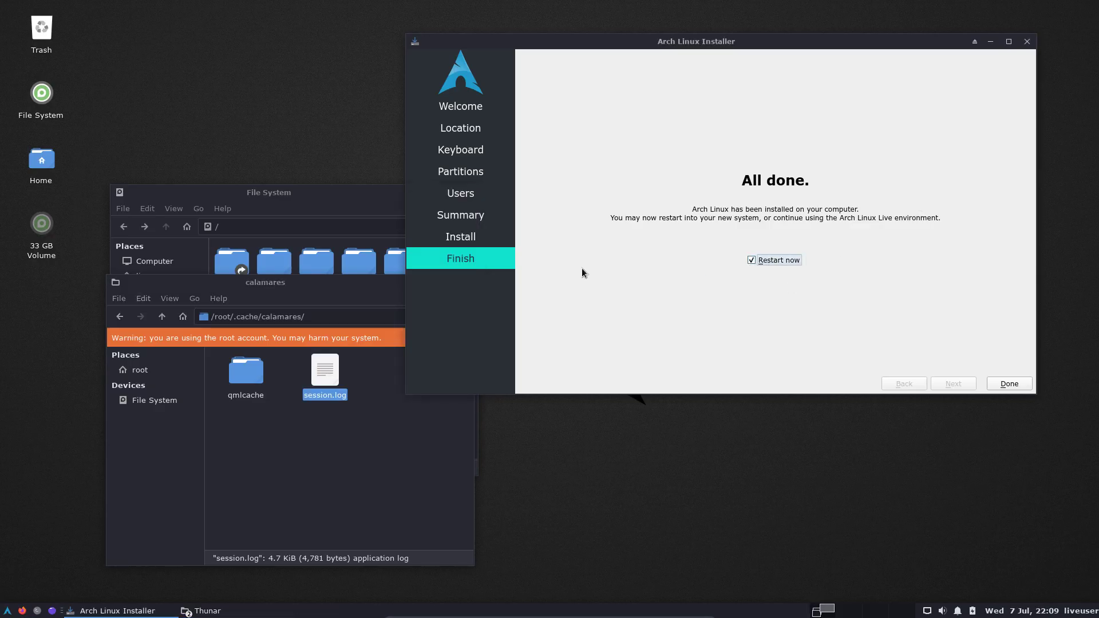
# Click Done with Restart now checked and boot 'Boot existing OS' from the menu.
pyautogui.click(1009, 384)
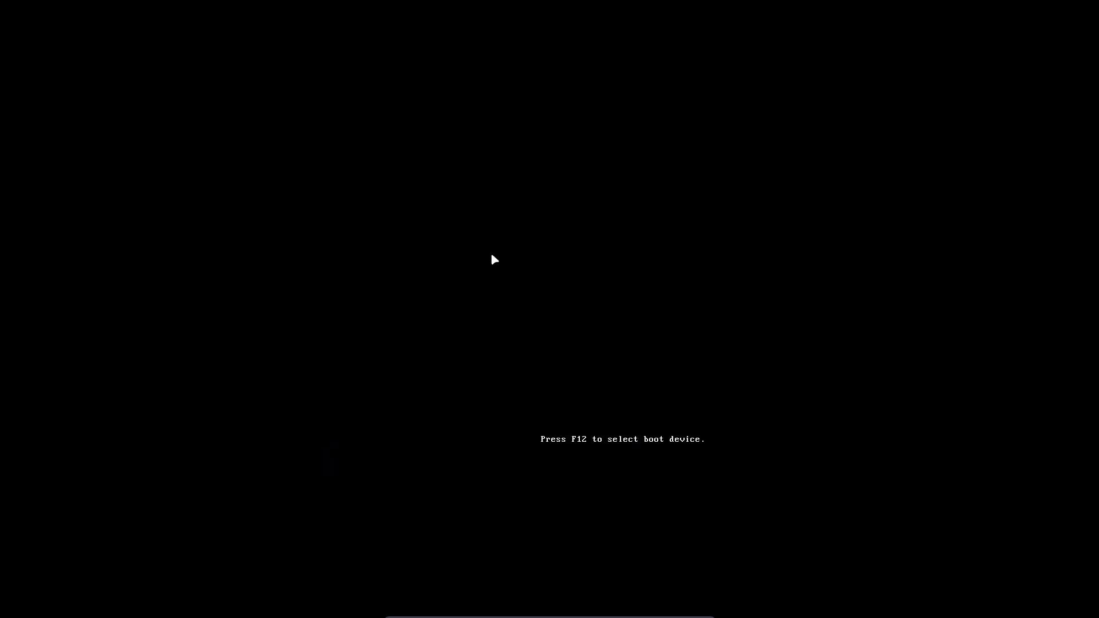
pyautogui.press('Down')
pyautogui.press('Down')
pyautogui.press('Down')
pyautogui.press('Up')
pyautogui.press('Return')
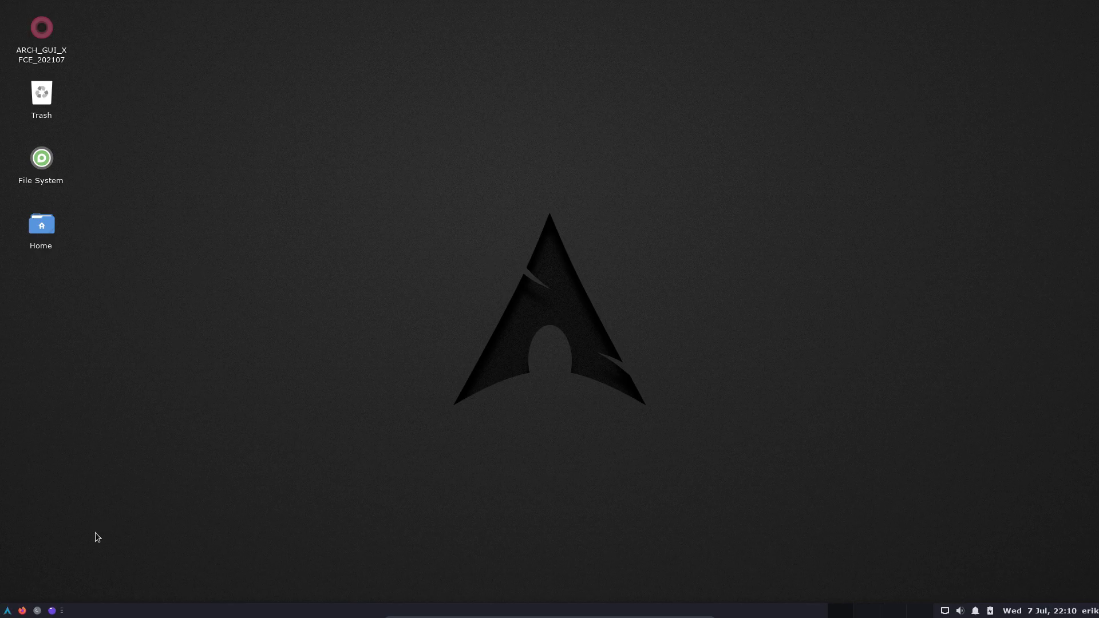
# Browse the Whisker menu's Accessories, Education, Graphics and Internet categories.
pyautogui.click(7, 611)
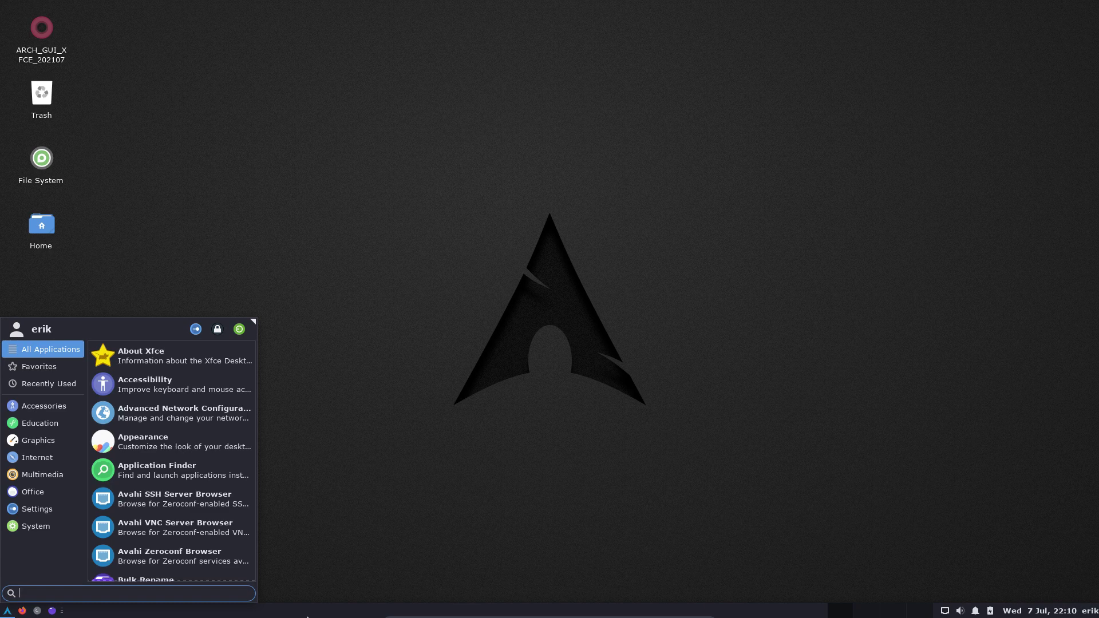
pyautogui.click(320, 566)
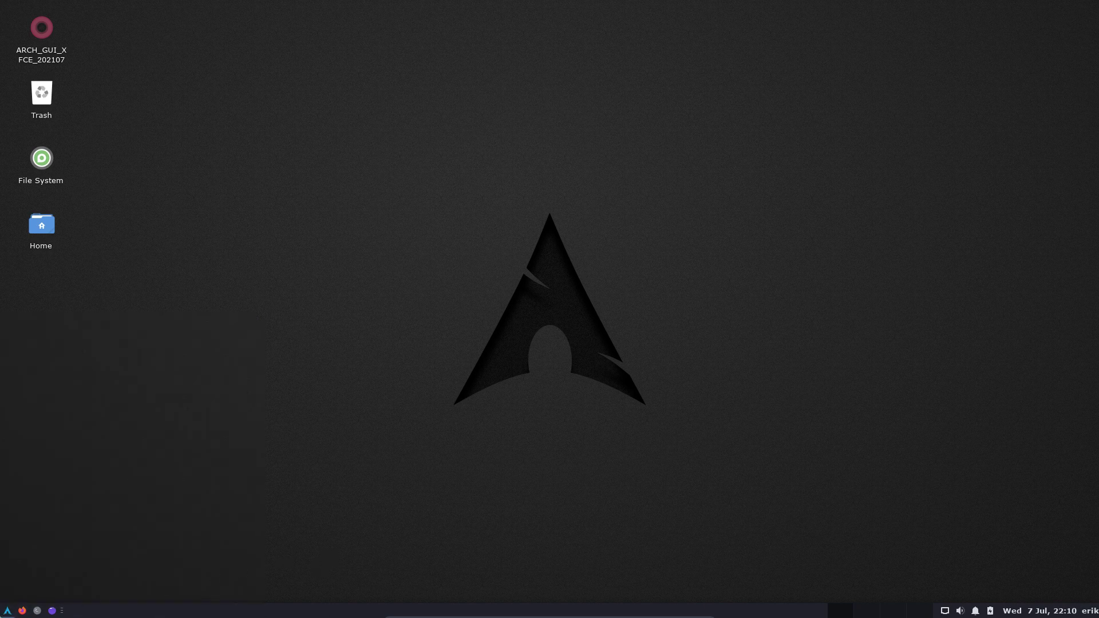
pyautogui.click(6, 611)
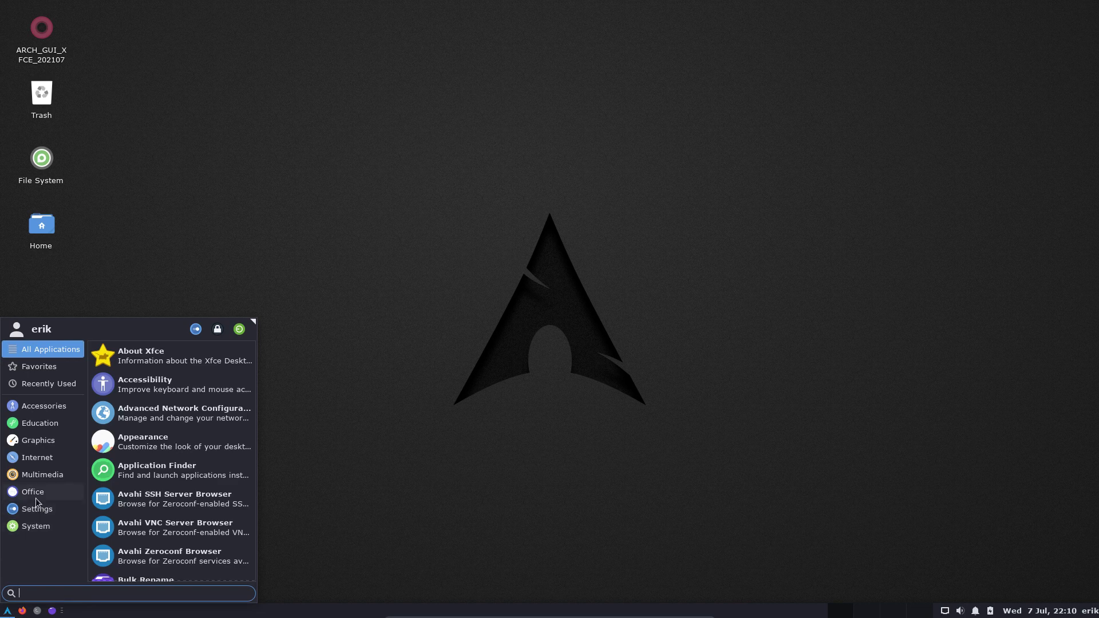
pyautogui.click(46, 406)
pyautogui.click(52, 426)
pyautogui.click(49, 441)
pyautogui.click(49, 461)
# In Desktop Settings, pick the dark wood Arch Linux wallpaper from the xfce folder and close.
pyautogui.rightClick(449, 407)
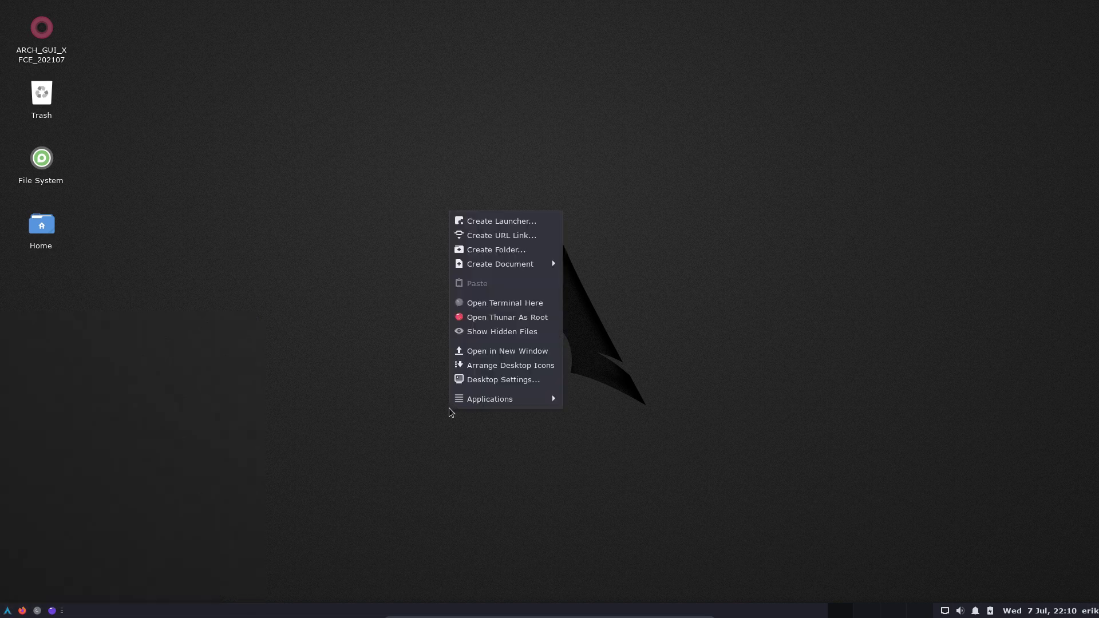
pyautogui.moveTo(546, 402)
pyautogui.click(504, 379)
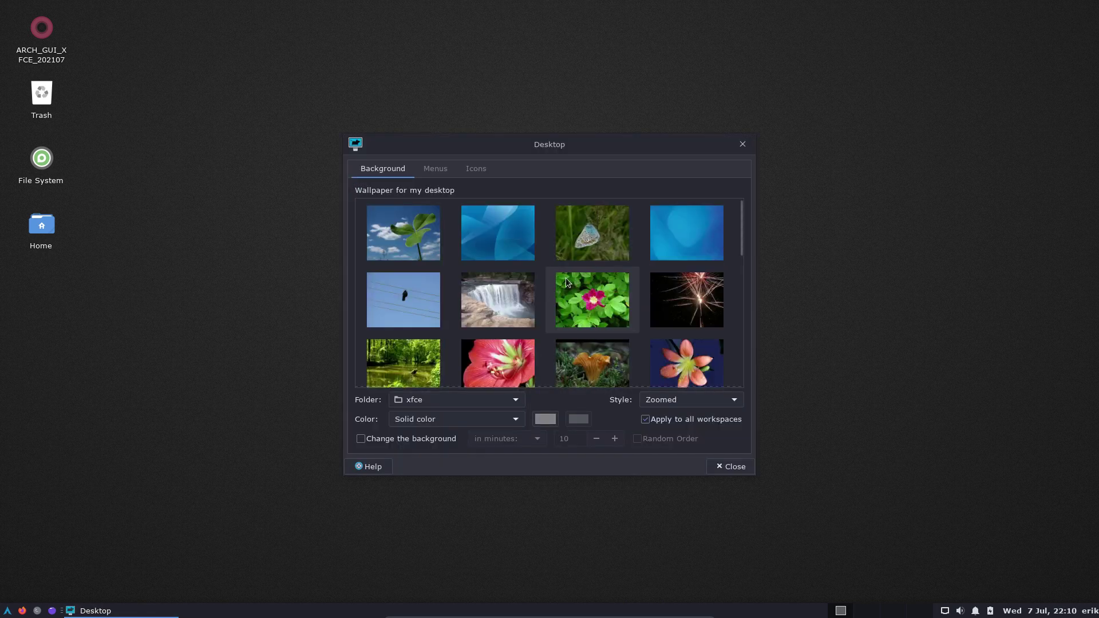
pyautogui.scroll(-1, 527, 273)
pyautogui.click(452, 399)
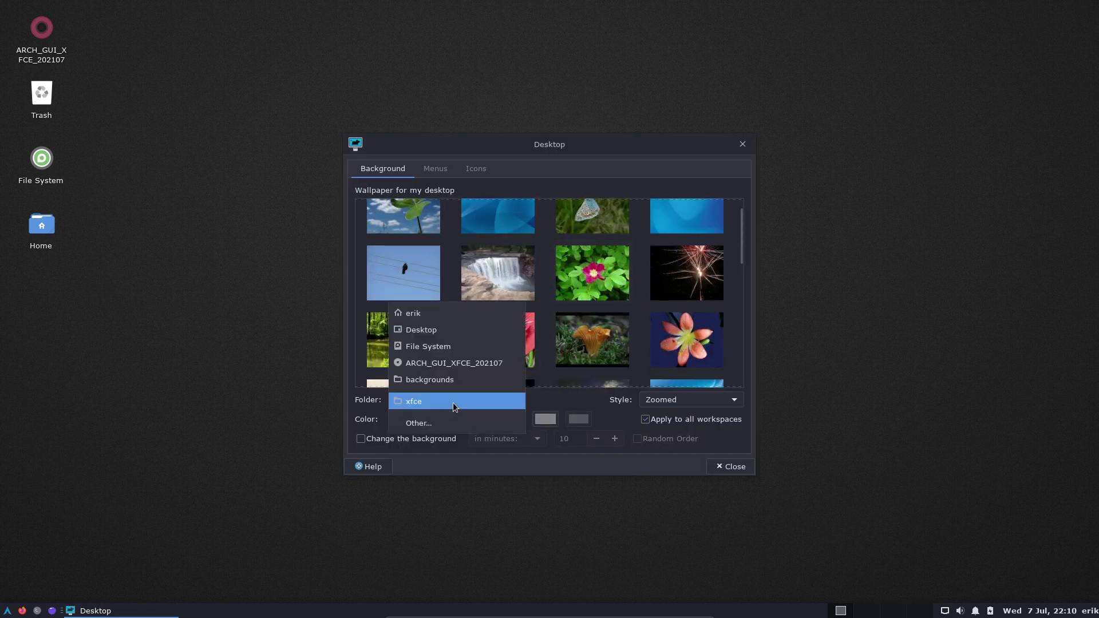
pyautogui.click(452, 381)
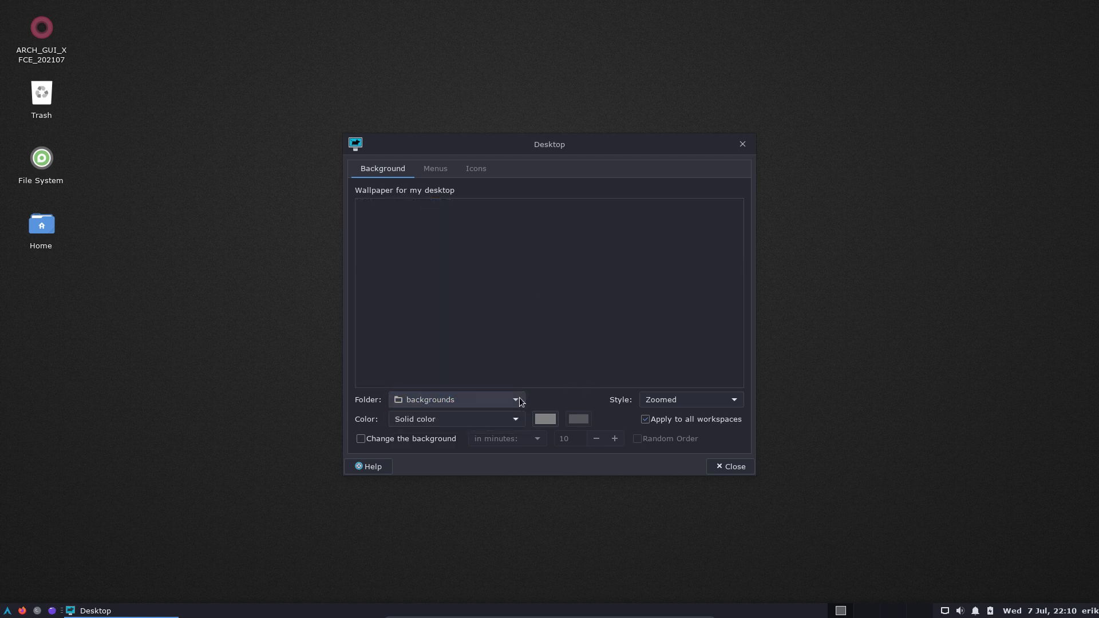
pyautogui.click(518, 400)
pyautogui.click(449, 423)
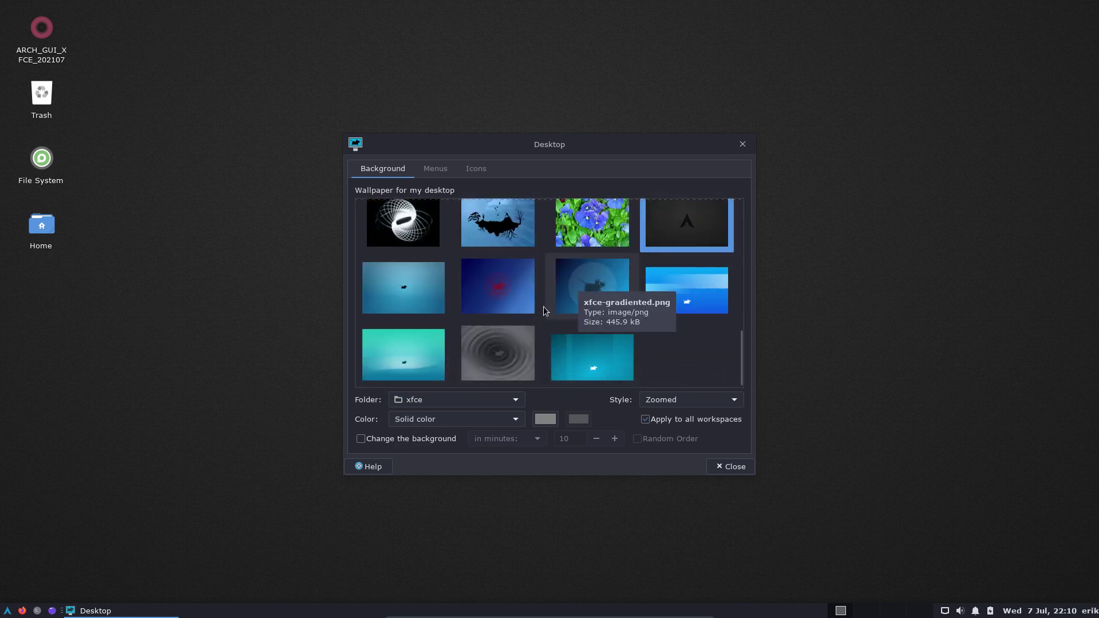
pyautogui.scroll(5, 486, 329)
pyautogui.click(511, 301)
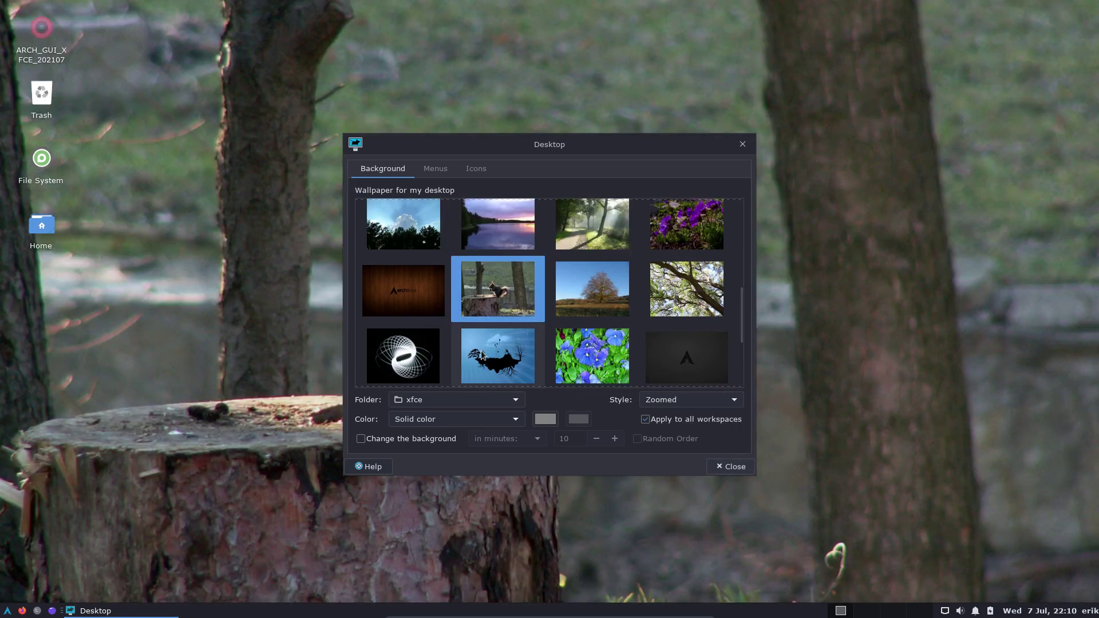
pyautogui.click(414, 296)
pyautogui.click(730, 466)
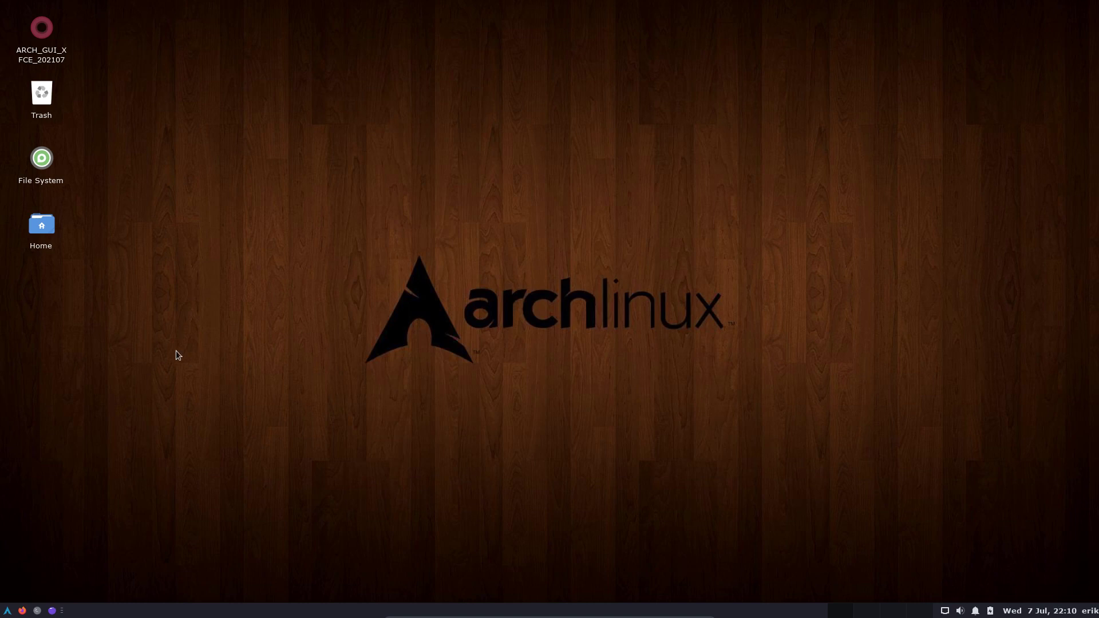
# In a new terminal, run update, enter the password and confirm the upgrades.
pyautogui.hotkey('ctrl', 'alt', 't')
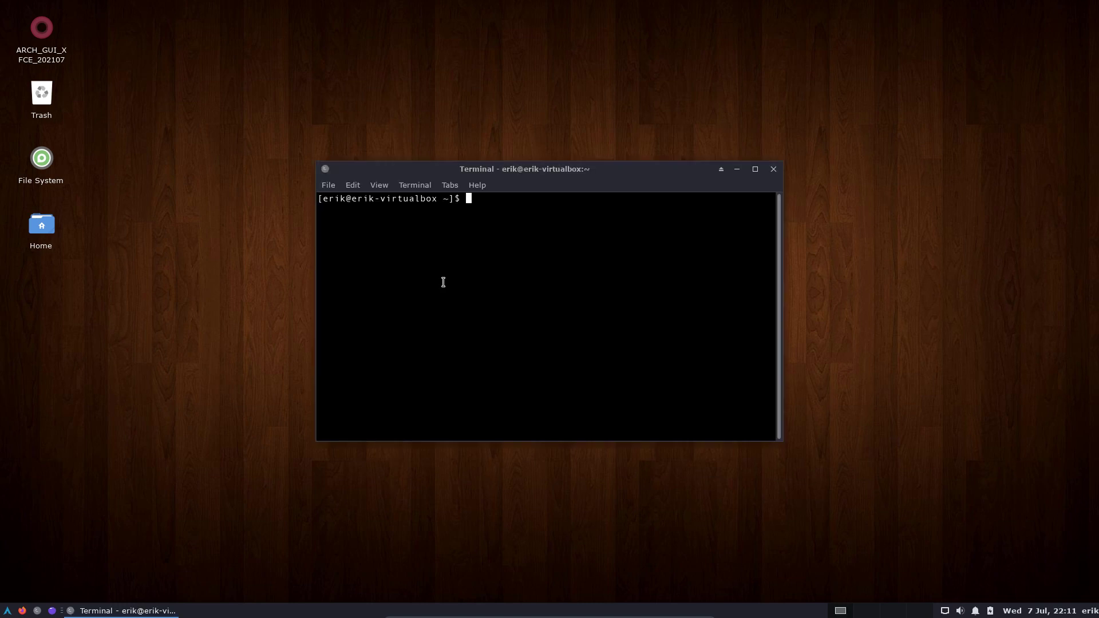
pyautogui.write('update')
pyautogui.press('Return')
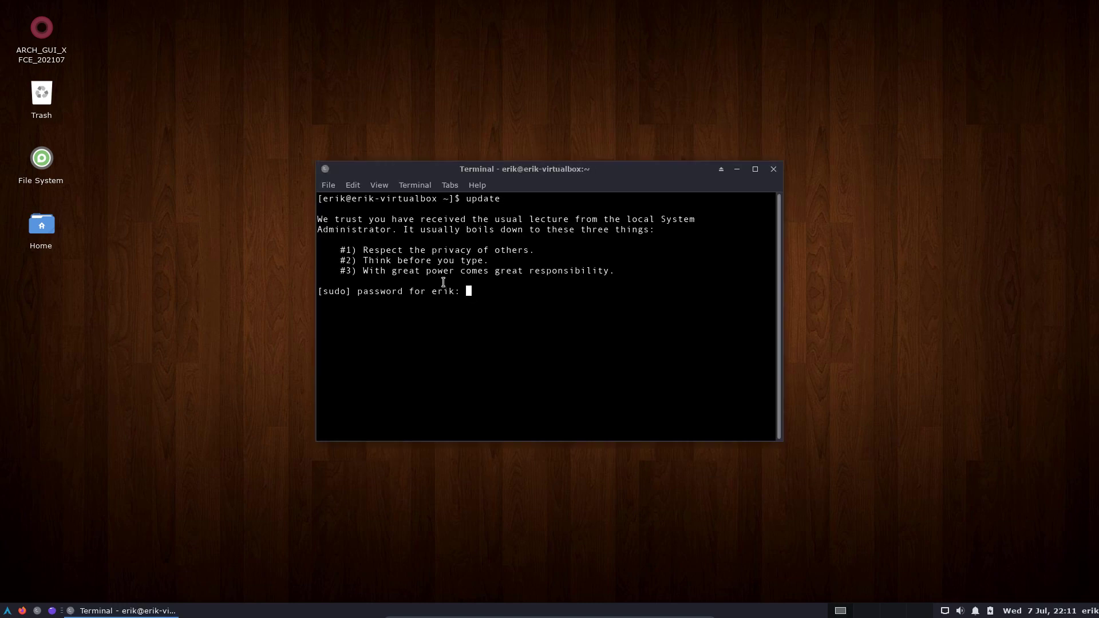
pyautogui.press('Return')
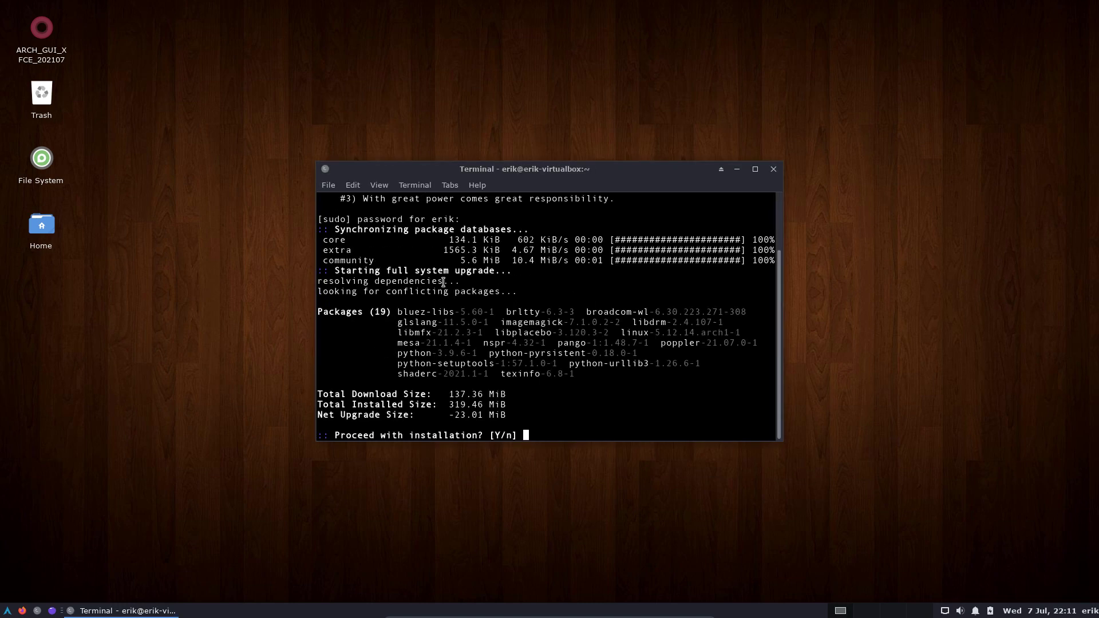
pyautogui.press('Return')
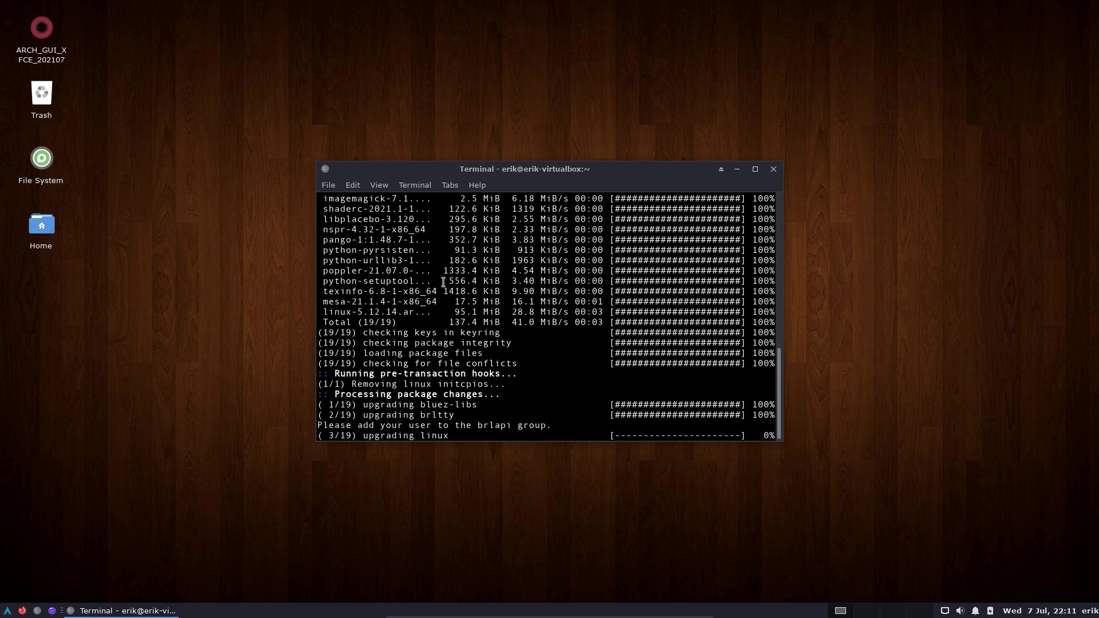
# In a second terminal, run upall, alias, version and iso to inspect aliases and image version.
pyautogui.hotkey('ctrl', 'shift', 'n')
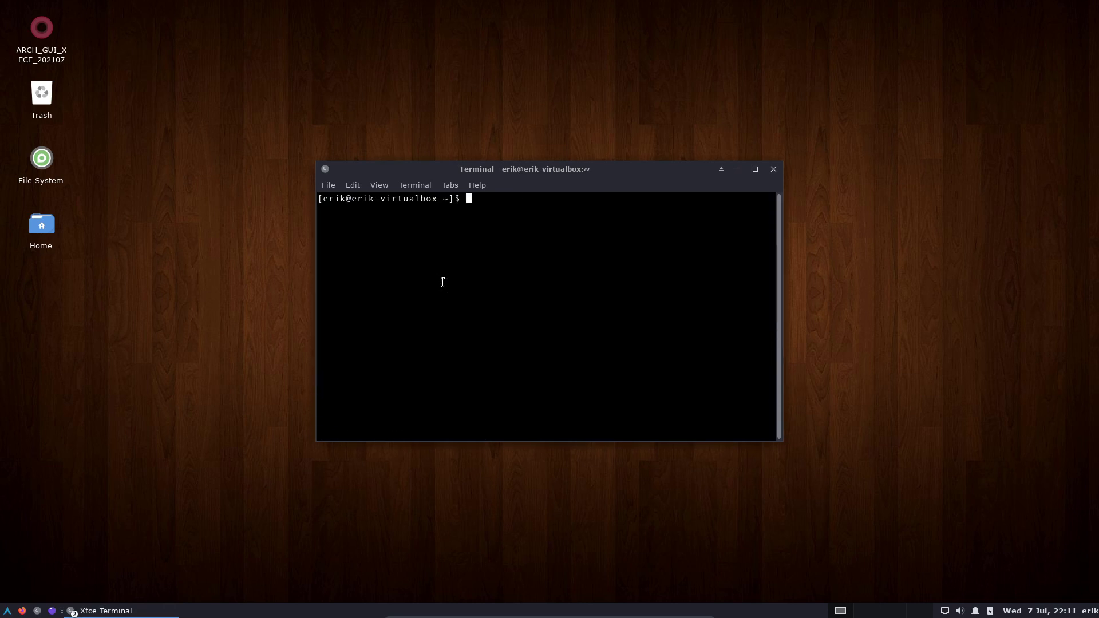
pyautogui.write('upall')
pyautogui.press('Return')
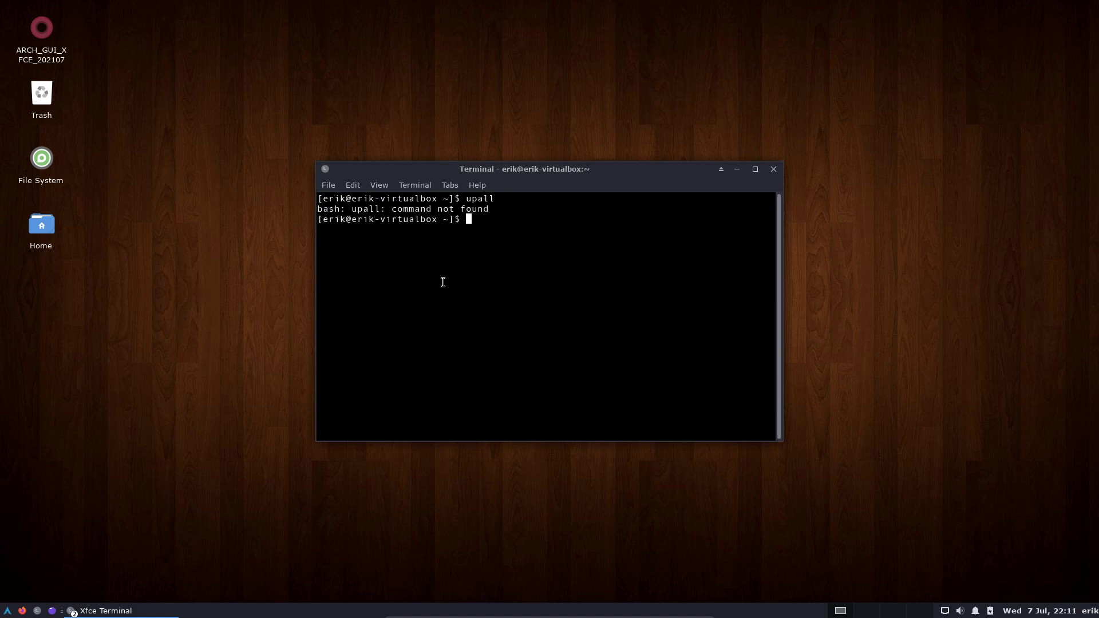
pyautogui.write('alias')
pyautogui.press('Return')
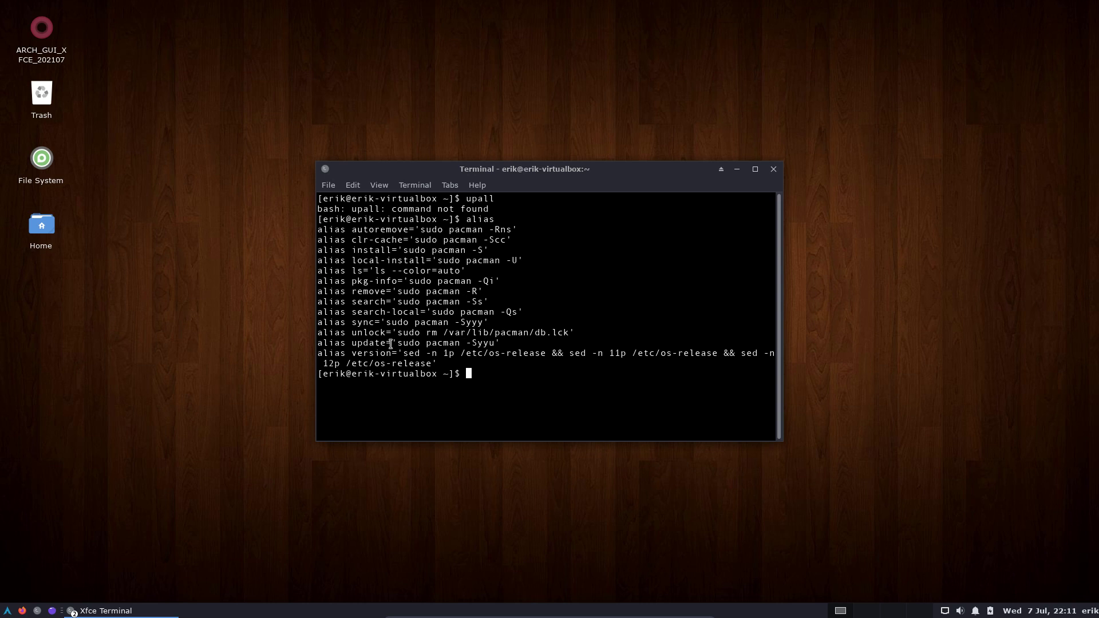
pyautogui.moveTo(397, 343); pyautogui.dragTo(490, 343)
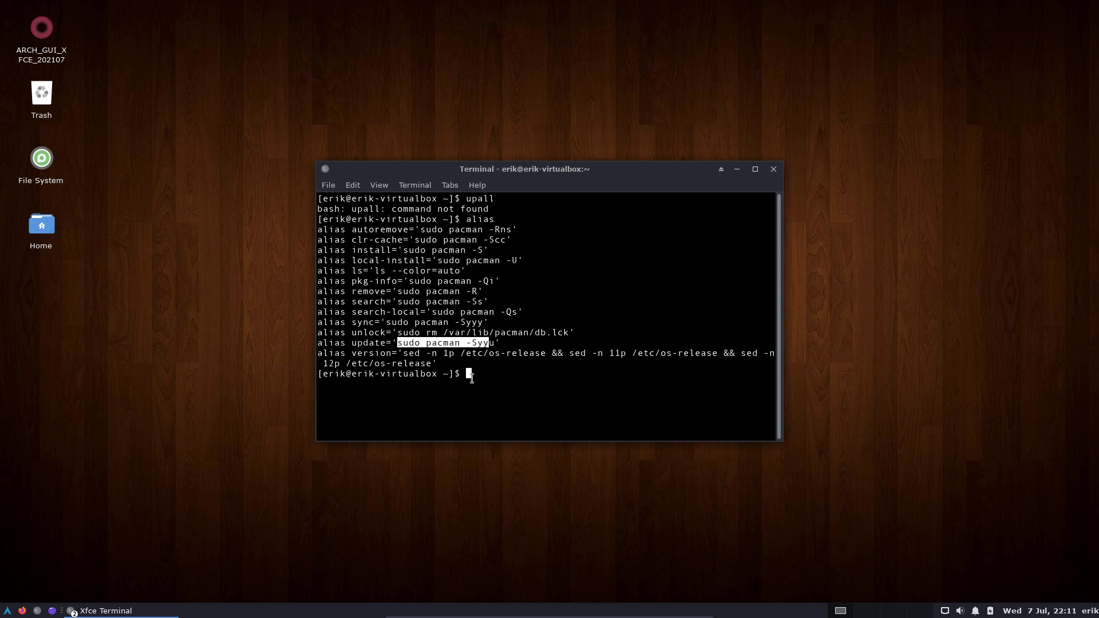
pyautogui.click(331, 360)
pyautogui.write('version')
pyautogui.press('Return')
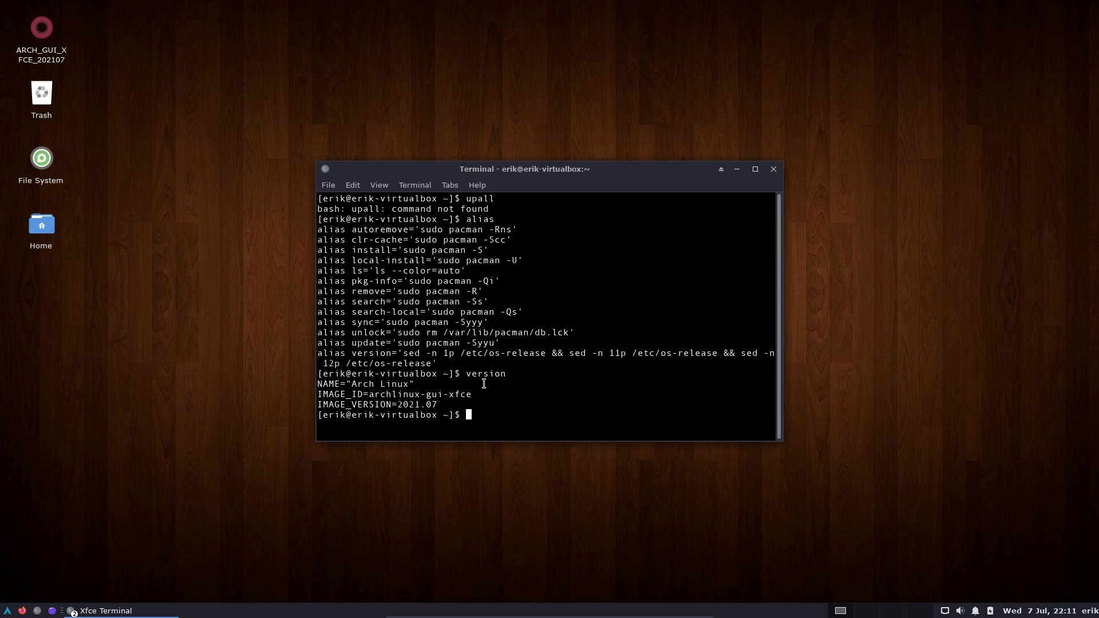
pyautogui.write('iso')
pyautogui.press('Return')
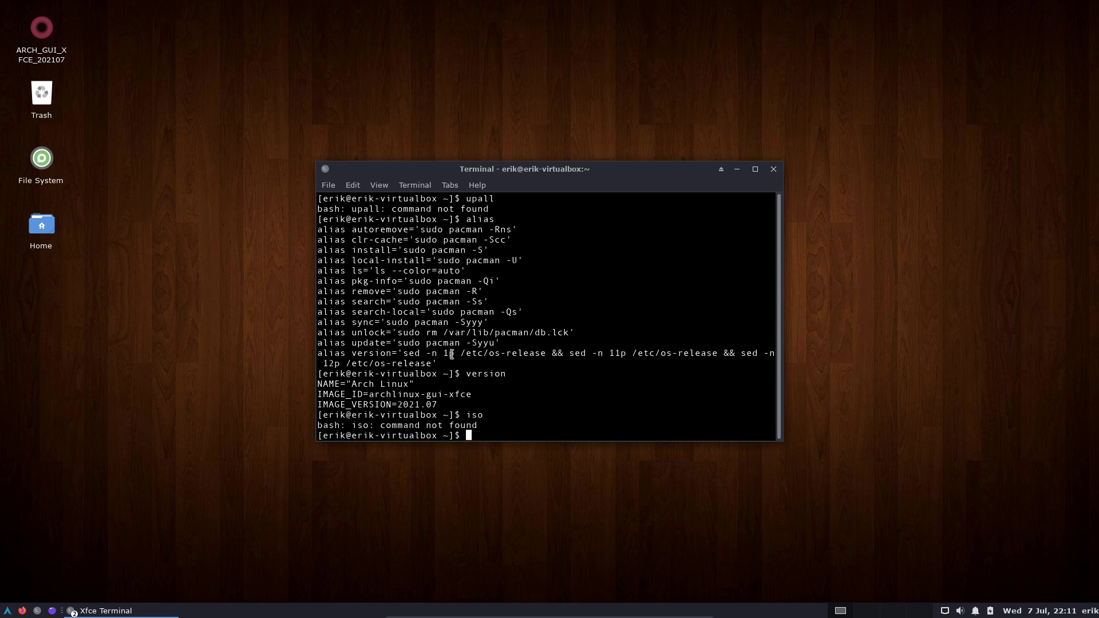
pyautogui.moveTo(491, 351); pyautogui.dragTo(539, 353)
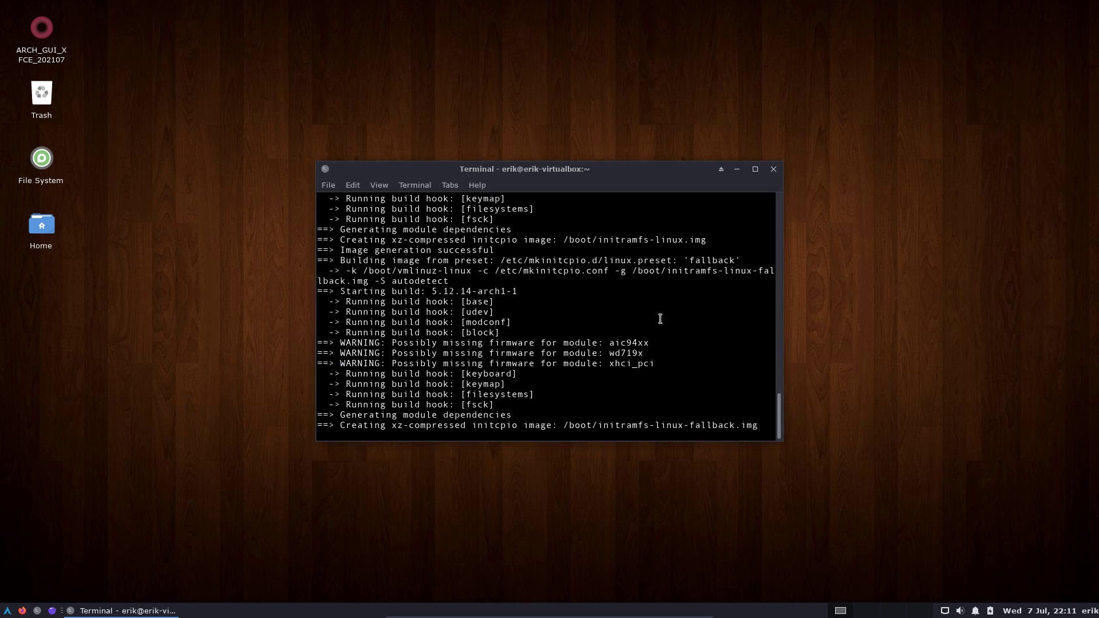
pyautogui.moveTo(596, 174); pyautogui.dragTo(858, 94)
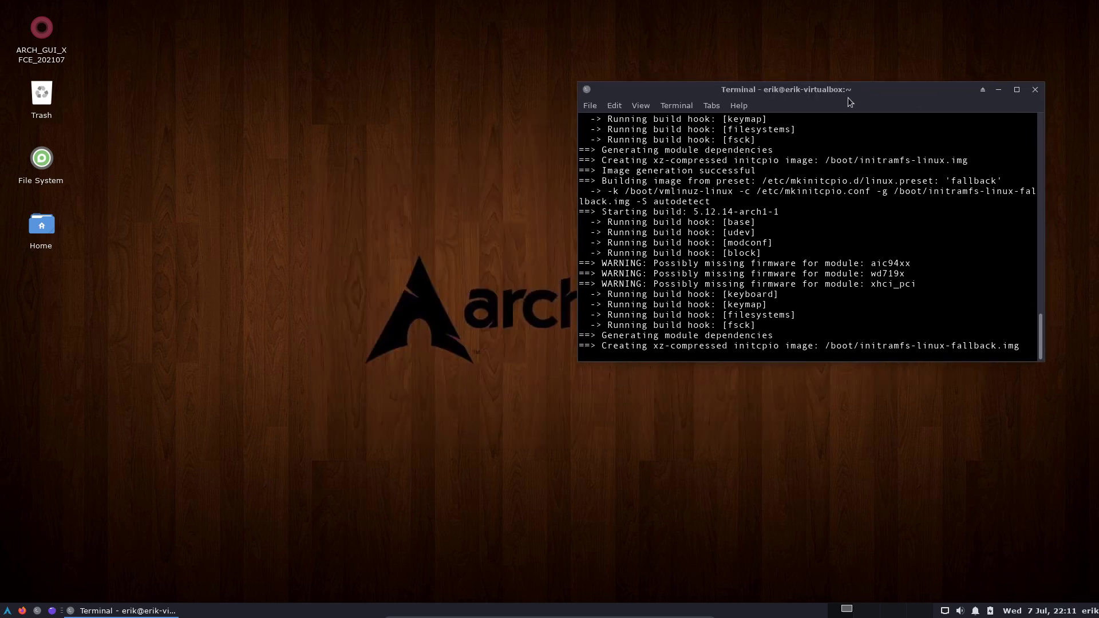
pyautogui.click(263, 359)
pyautogui.hotkey('ctrl', 'alt', 't')
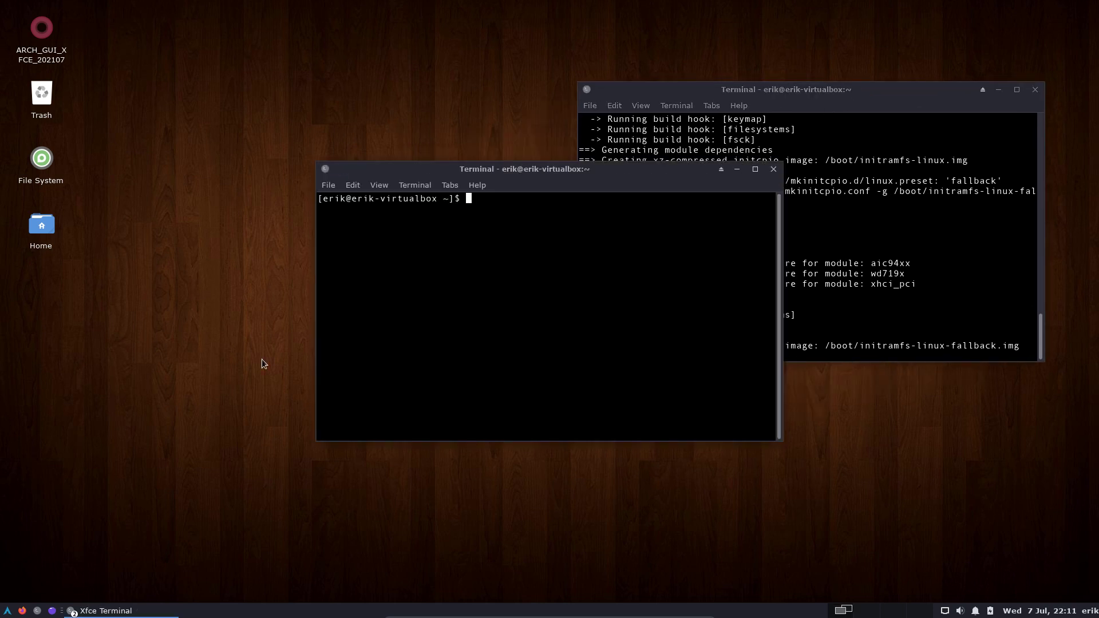
pyautogui.write('par')
pyautogui.press('Tab')
pyautogui.press('Tab')
pyautogui.write('u')
pyautogui.press('BackSpace')
pyautogui.write('u ')
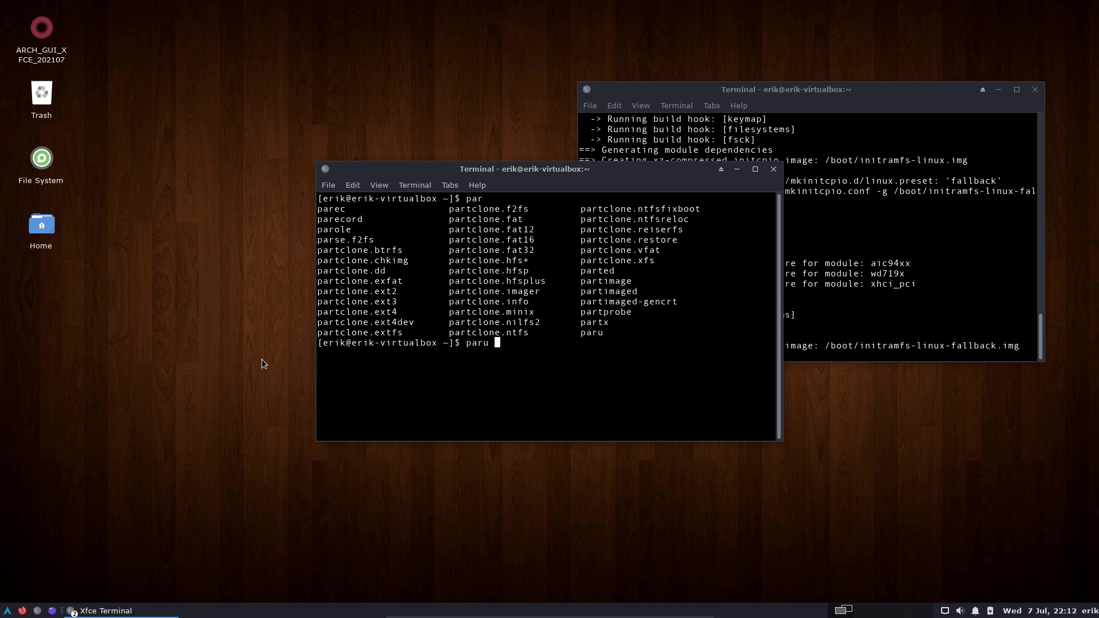
pyautogui.write('spotify')
pyautogui.press('Return')
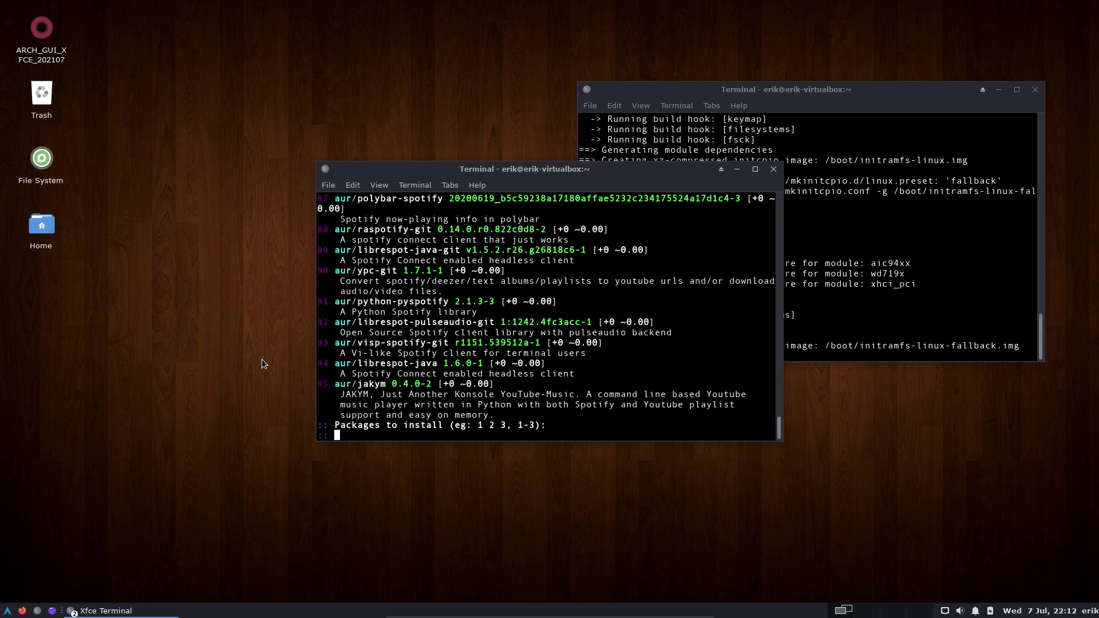
pyautogui.scroll(4, 399, 381)
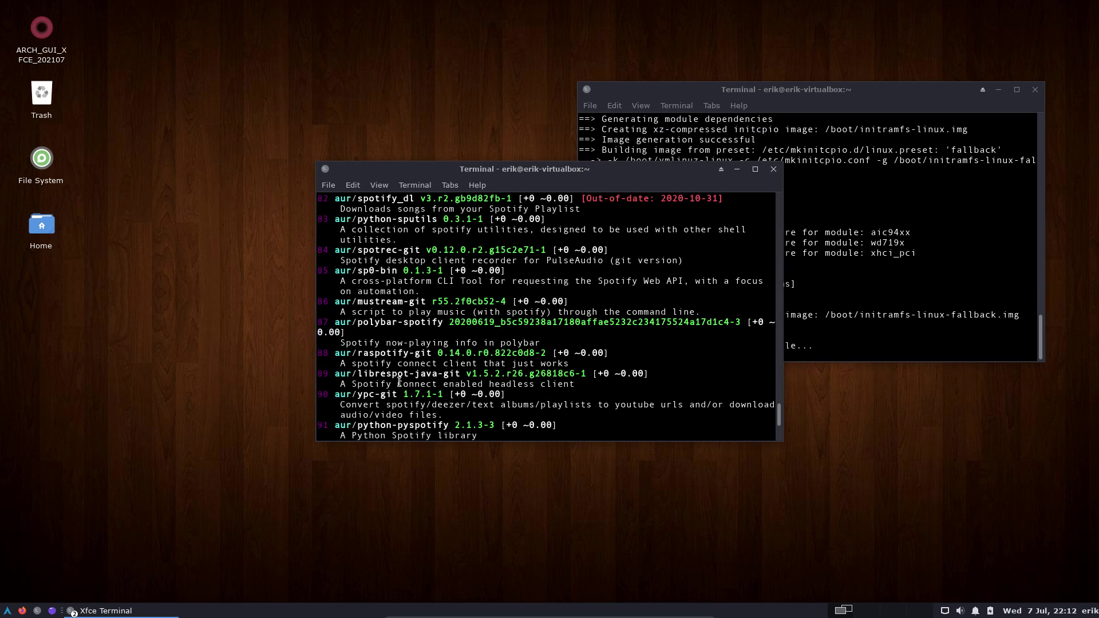
pyautogui.scroll(-4, 399, 381)
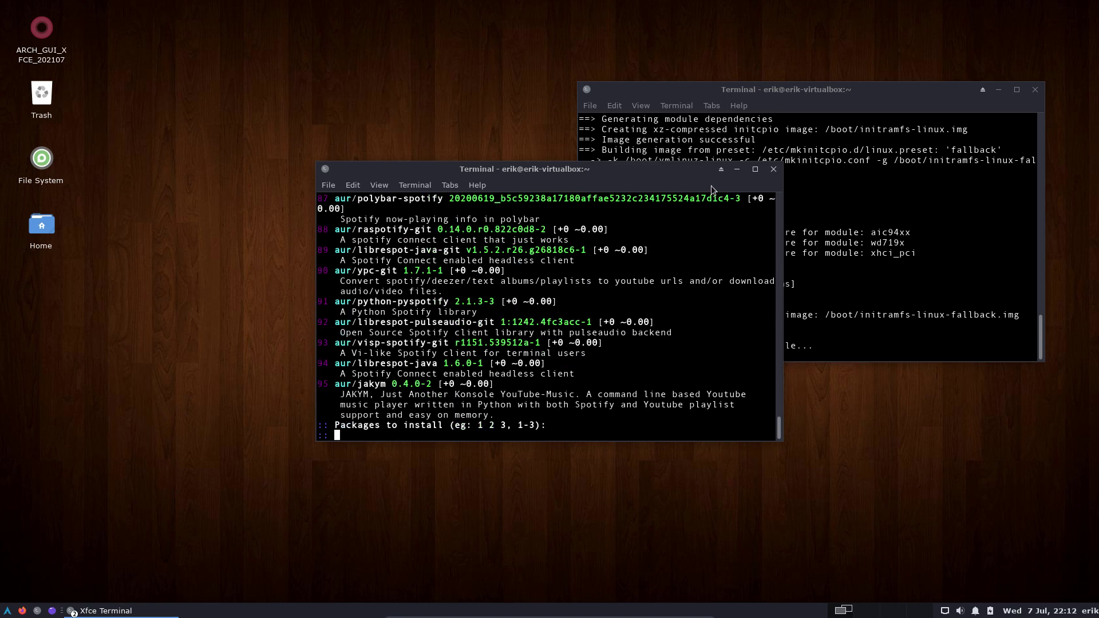
# Move the search terminal aside and run update again, which reports nothing to do.
pyautogui.moveTo(673, 176); pyautogui.dragTo(373, 187)
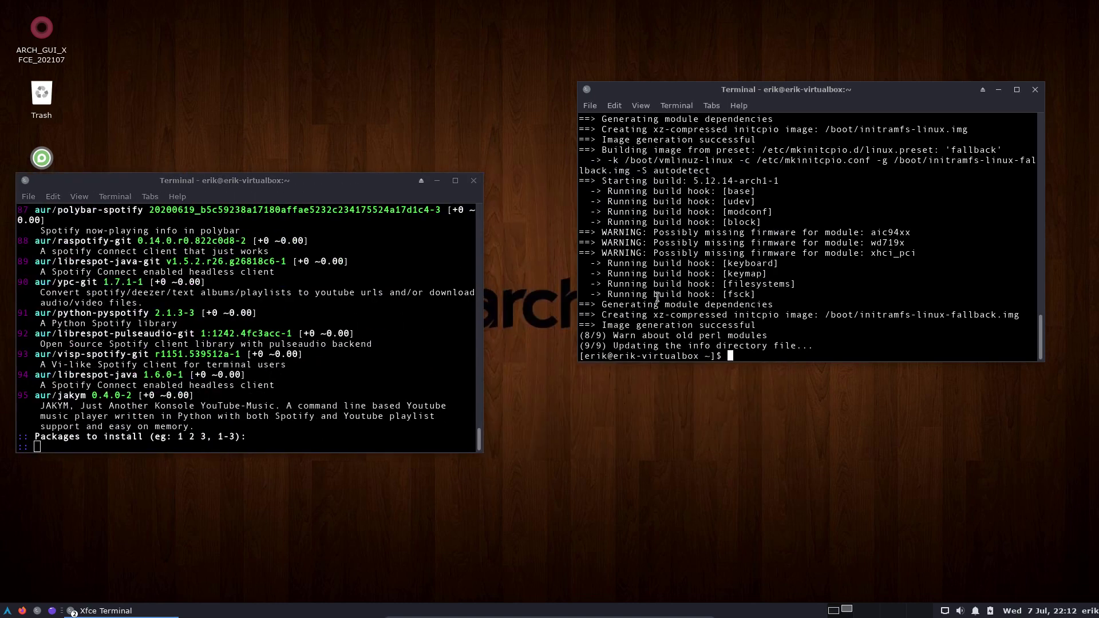
pyautogui.write('upate')
pyautogui.press('Return')
pyautogui.write('update')
pyautogui.press('Return')
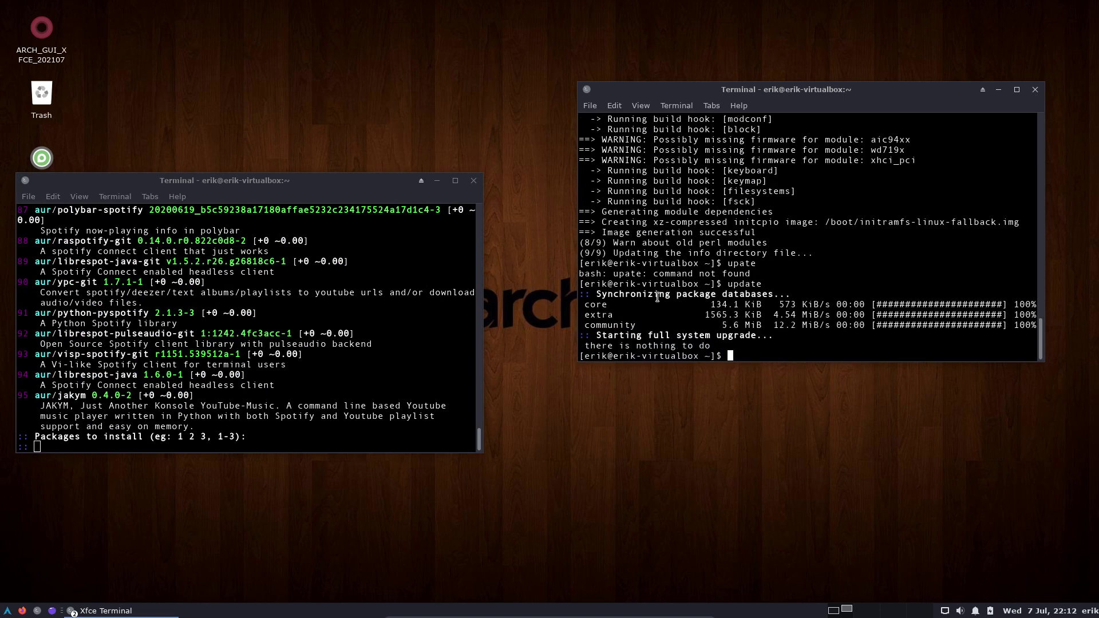
# Begin typing 'sudo nano /etc/pacman.conf' to edit the pacman configuration.
pyautogui.write('npacman')
pyautogui.press('Return')
pyautogui.write('sudo ')
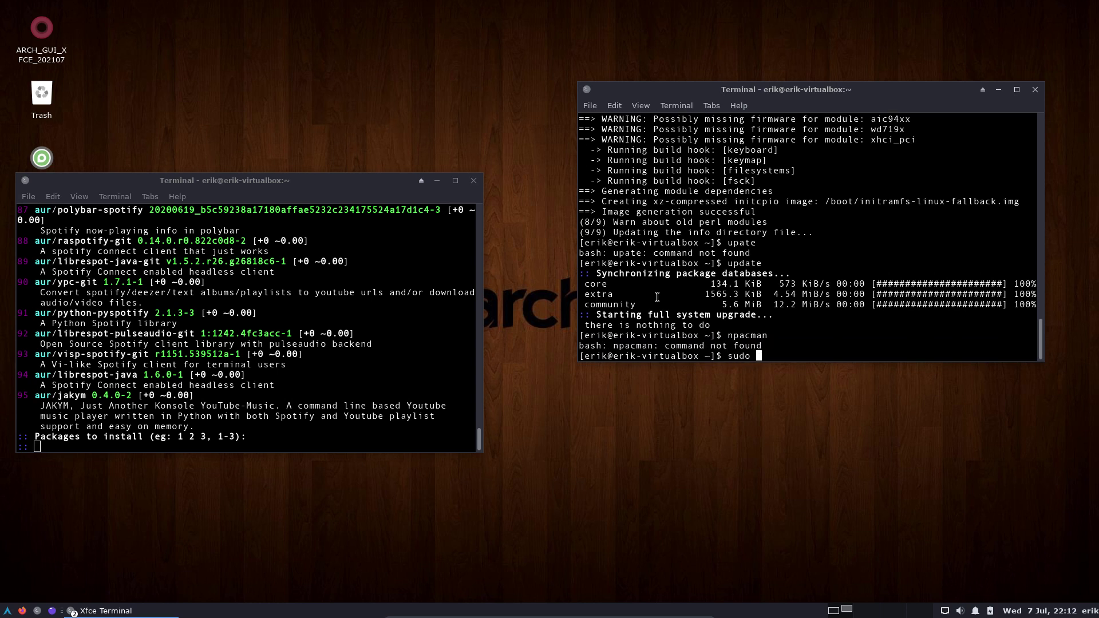
pyautogui.write('nano /etc/pacman.conf')
# Open /etc/pacman.conf as root and uncomment the [multilib] section and its Include line.
pyautogui.press('Return')
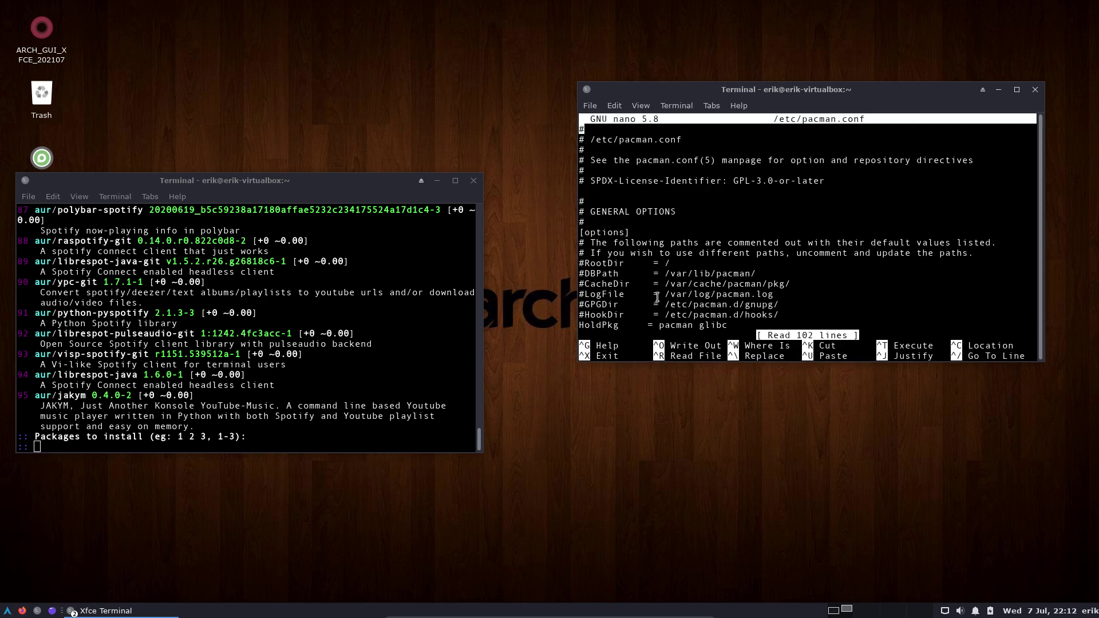
pyautogui.press('pagedown')
pyautogui.press('pagedown')
pyautogui.press('pagedown')
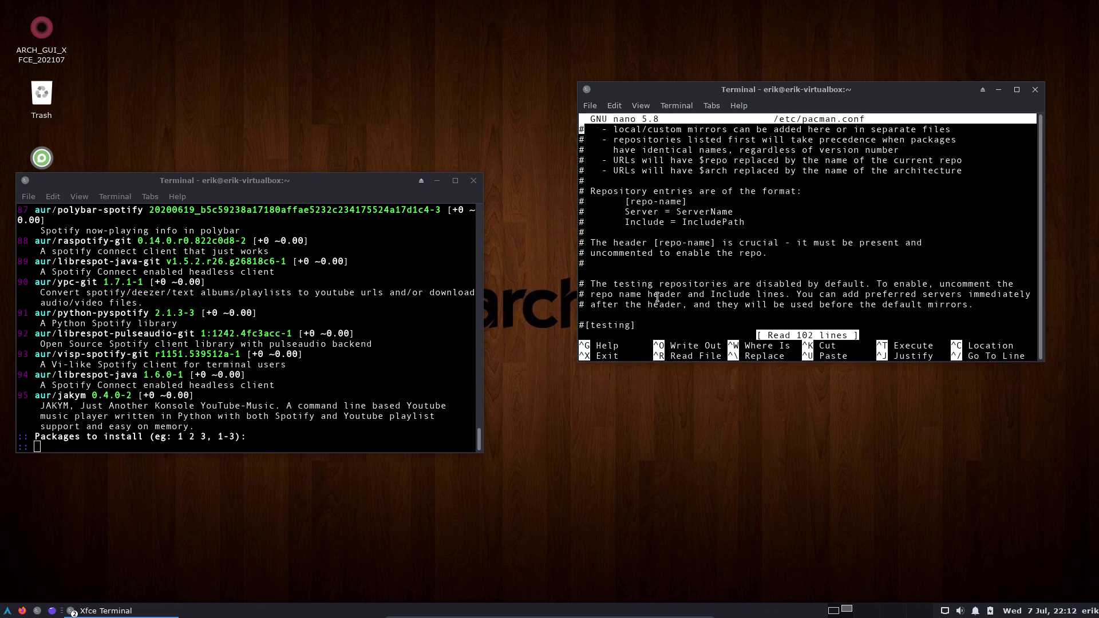
pyautogui.press('pagedown')
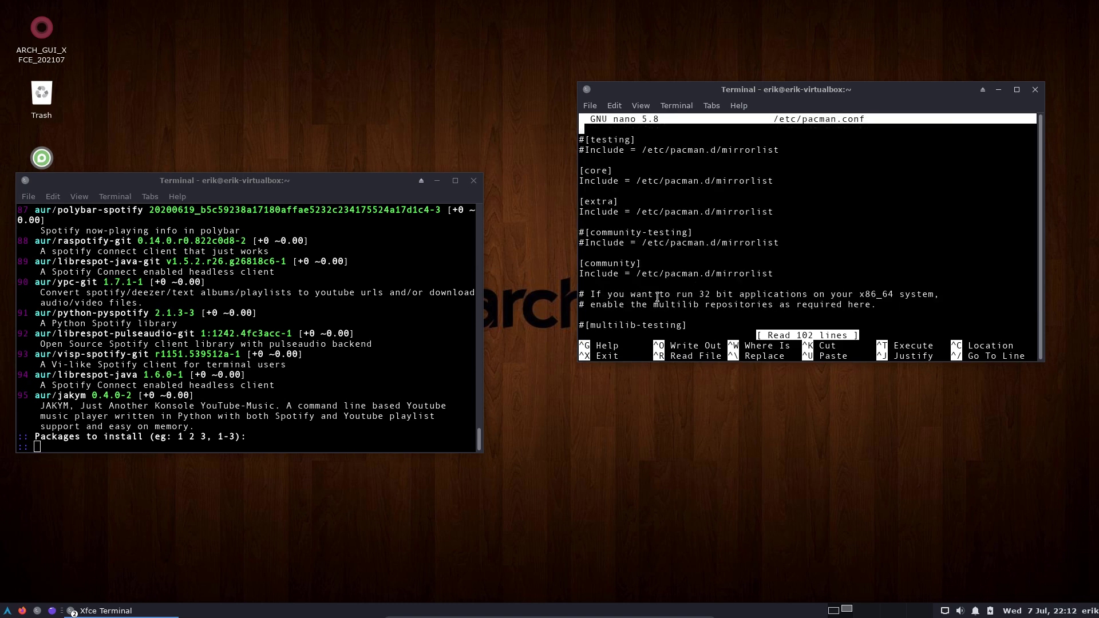
pyautogui.press('Down')
pyautogui.press('Down')
pyautogui.press('Down')
pyautogui.press('Down')
pyautogui.press('Down')
pyautogui.press('Down')
pyautogui.press('Down')
pyautogui.press('Down')
pyautogui.press('Down')
pyautogui.press('Down')
pyautogui.press('Down')
pyautogui.press('Down')
pyautogui.press('Down')
pyautogui.press('Down')
pyautogui.press('Down')
pyautogui.press('Down')
pyautogui.press('Down')
pyautogui.press('Down')
pyautogui.press('Down')
pyautogui.press('Down')
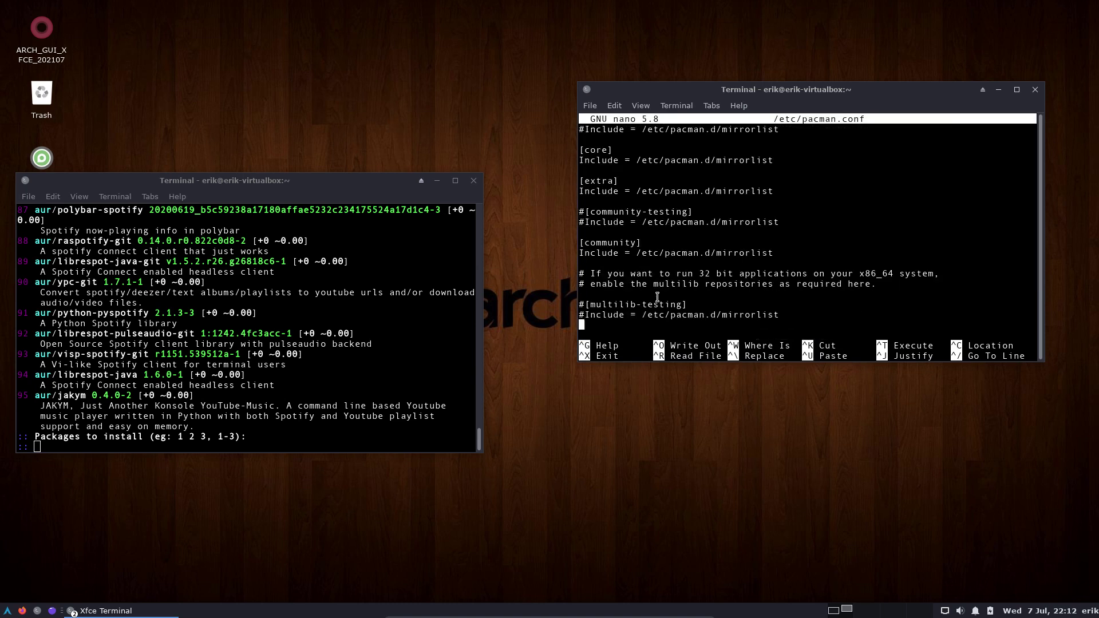
pyautogui.press('Down')
pyautogui.press('Down')
pyautogui.press('Down')
pyautogui.press('Down')
pyautogui.press('Down')
pyautogui.press('Down')
pyautogui.press('Up')
pyautogui.press('Up')
pyautogui.press('Up')
pyautogui.press('Up')
pyautogui.press('Up')
pyautogui.press('Up')
pyautogui.press('Up')
pyautogui.press('Up')
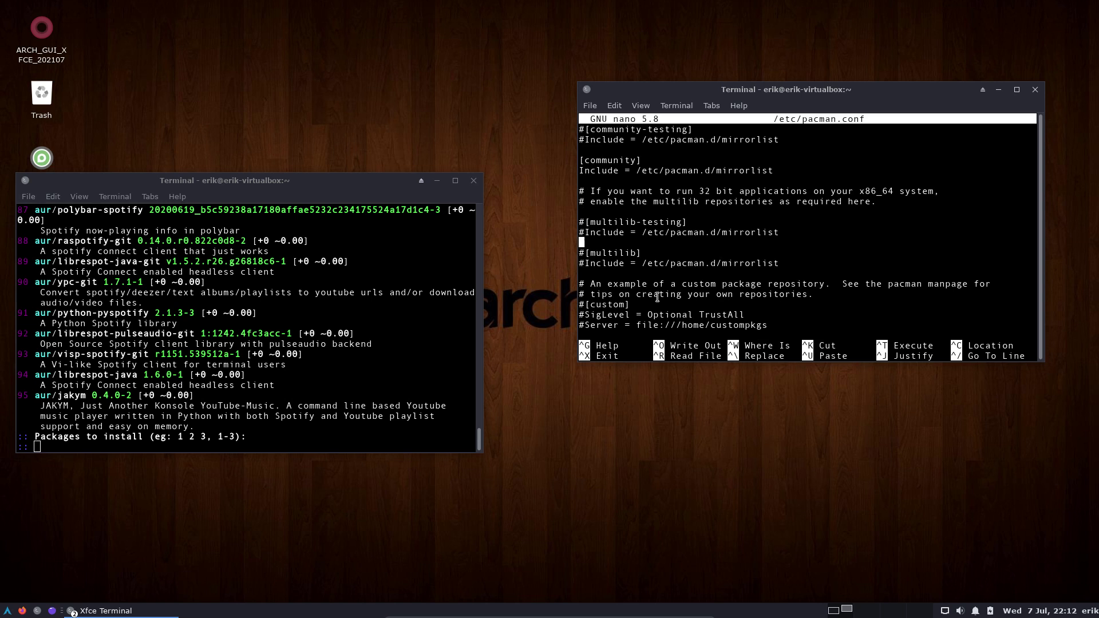
pyautogui.press('Down')
pyautogui.press('Delete')
pyautogui.press('Down')
pyautogui.press('Delete')
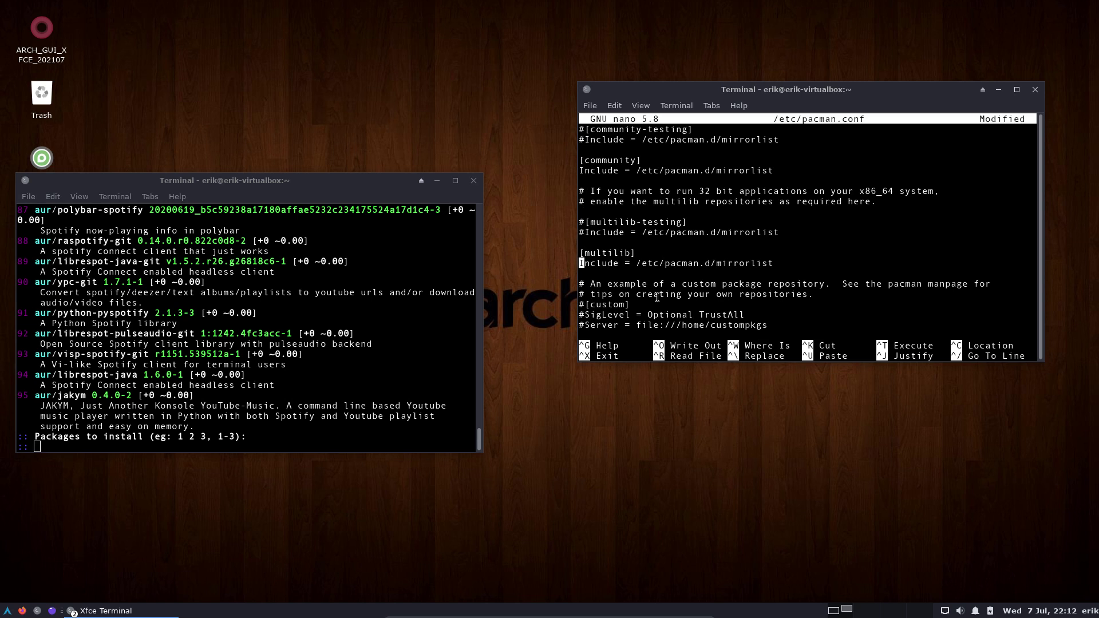
# Uncomment VerbosePkgLists and add an ILoveCandy line in the misc options.
pyautogui.press('Up')
pyautogui.press('Up')
pyautogui.press('Up')
pyautogui.press('Up')
pyautogui.press('Up')
pyautogui.press('Up')
pyautogui.press('Up')
pyautogui.press('Up')
pyautogui.press('Up')
pyautogui.press('Up')
pyautogui.press('Up')
pyautogui.press('Up')
pyautogui.press('Up')
pyautogui.press('Up')
pyautogui.press('Up')
pyautogui.press('Up')
pyautogui.press('Up')
pyautogui.press('Up')
pyautogui.press('Up')
pyautogui.press('Up')
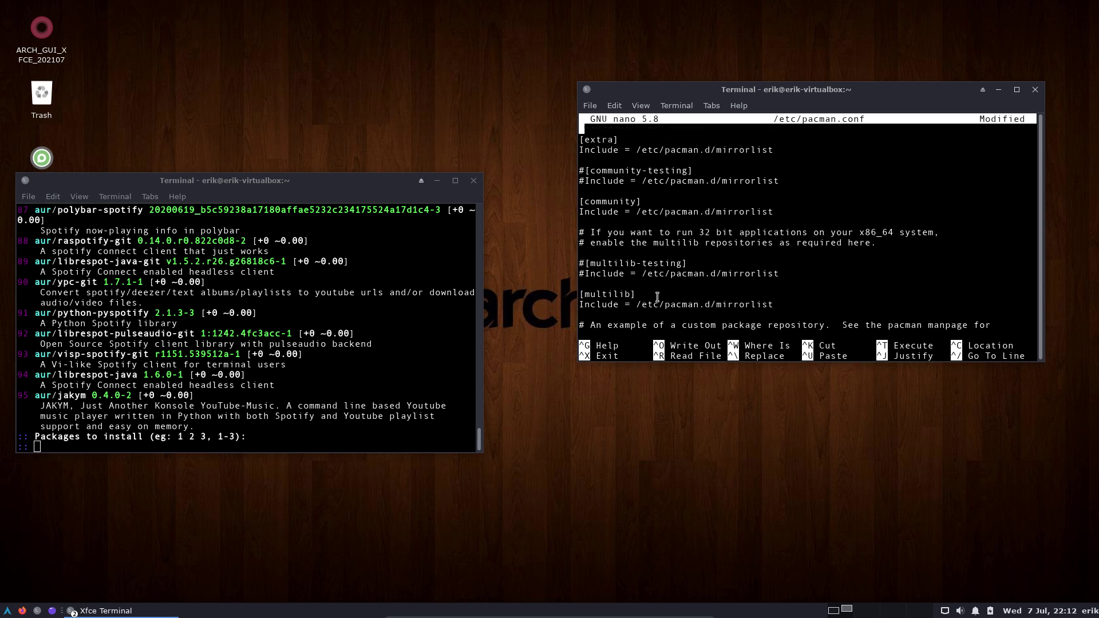
pyautogui.press('Up')
pyautogui.press('Up')
pyautogui.press('Up')
pyautogui.press('Up')
pyautogui.press('Up')
pyautogui.press('Up')
pyautogui.press('Up')
pyautogui.press('Up')
pyautogui.press('Up')
pyautogui.press('Up')
pyautogui.press('Up')
pyautogui.press('Up')
pyautogui.press('Up')
pyautogui.press('Up')
pyautogui.press('Up')
pyautogui.press('Up')
pyautogui.press('Up')
pyautogui.press('Up')
pyautogui.press('Up')
pyautogui.press('Up')
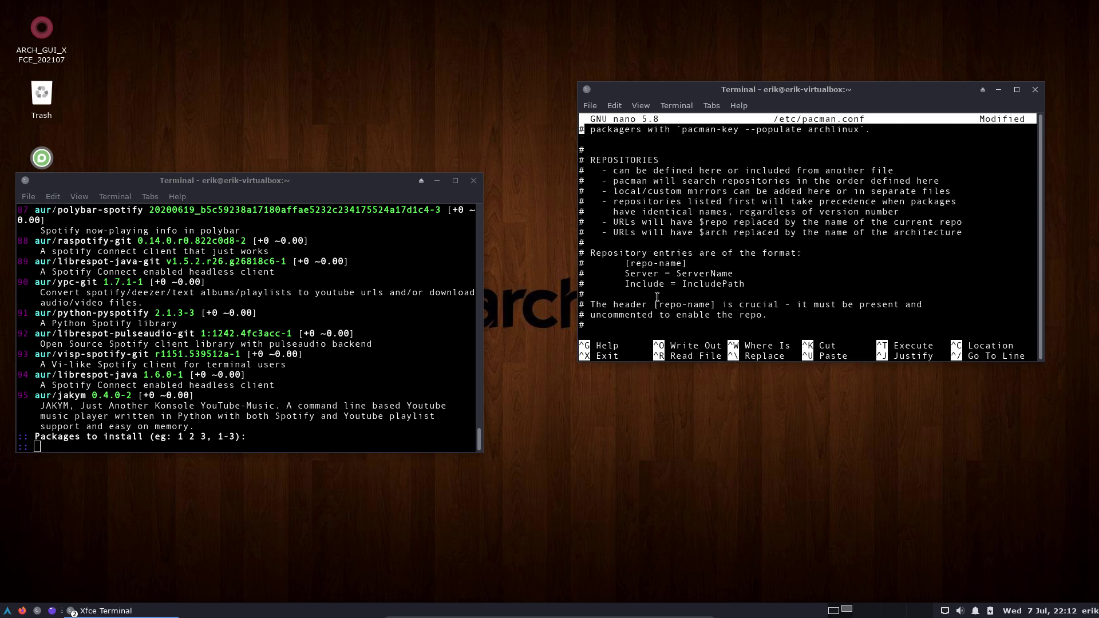
pyautogui.press('Up')
pyautogui.press('Up')
pyautogui.press('Up')
pyautogui.press('Up')
pyautogui.press('Up')
pyautogui.press('Up')
pyautogui.press('Up')
pyautogui.press('Up')
pyautogui.press('Up')
pyautogui.press('Up')
pyautogui.press('Up')
pyautogui.press('Up')
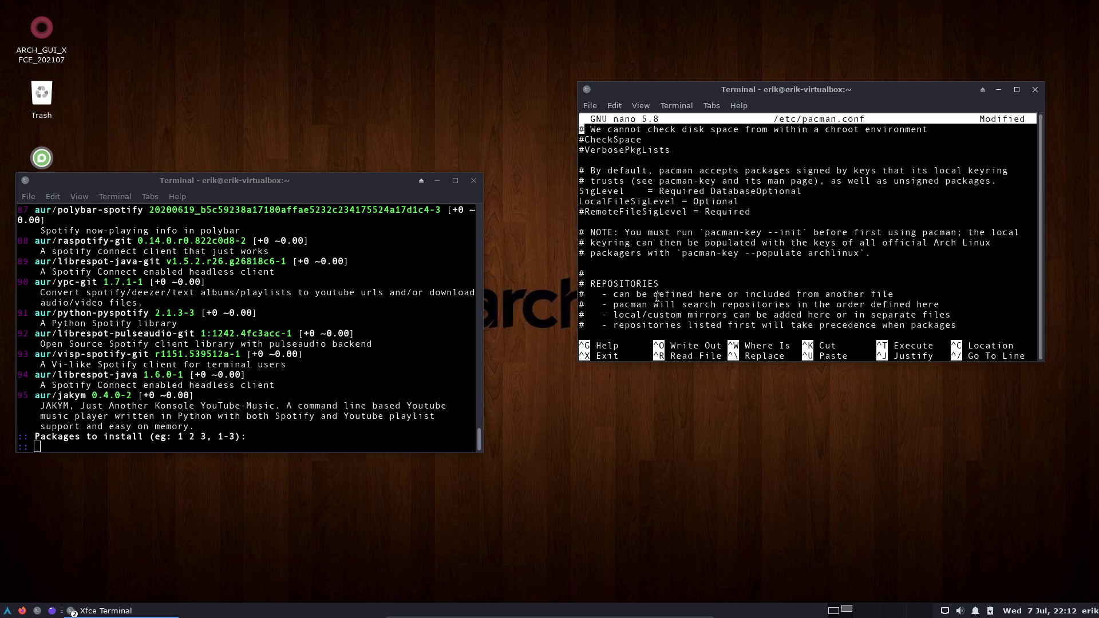
pyautogui.press('Up')
pyautogui.press('Up')
pyautogui.press('Up')
pyautogui.press('Down')
pyautogui.press('Down')
pyautogui.press('Down')
pyautogui.press('Down')
pyautogui.press('Down')
pyautogui.press('Down')
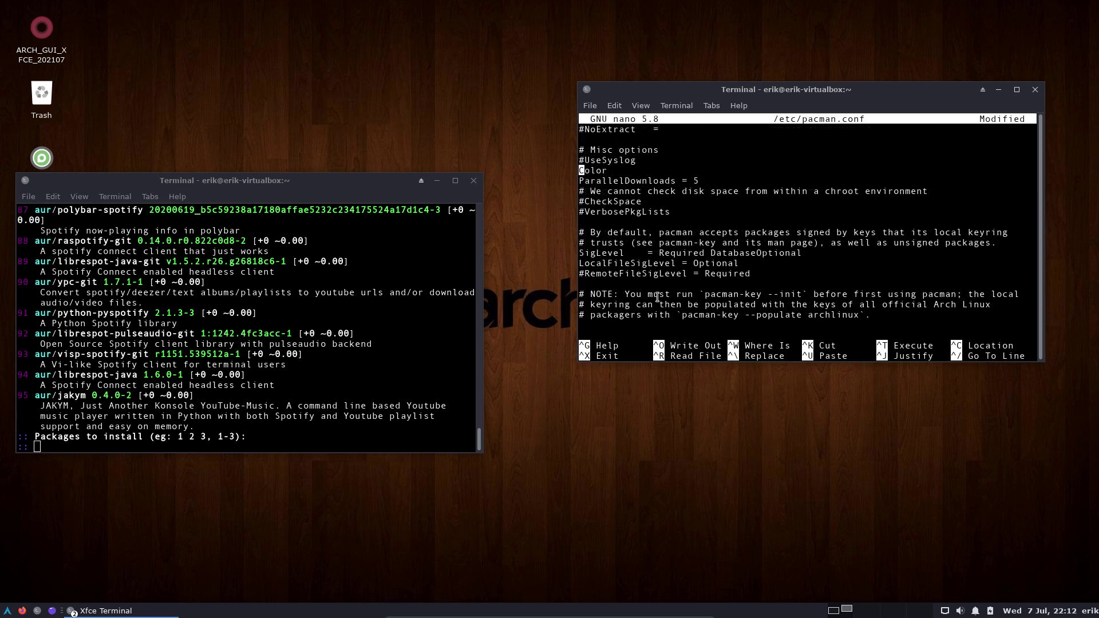
pyautogui.press('Down')
pyautogui.press('Down')
pyautogui.press('Delete')
pyautogui.press('Down')
pyautogui.press('Return')
pyautogui.press('Up')
pyautogui.write('Il')
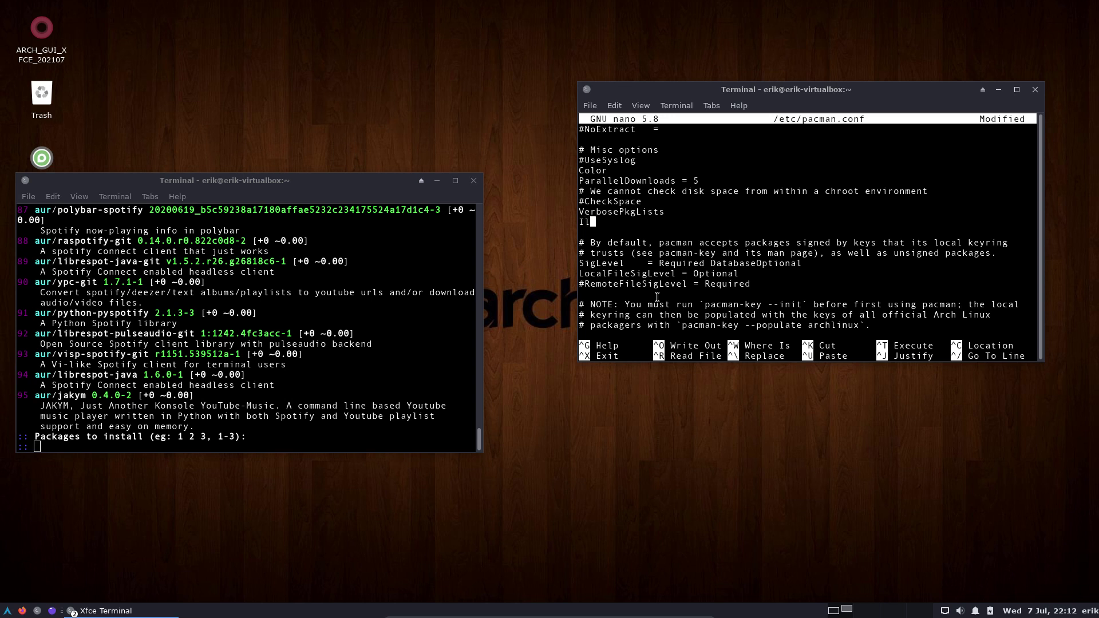
pyautogui.press('BackSpace')
pyautogui.write('LoveCandy')
# Save the modified pacman.conf under the same name and exit nano.
pyautogui.hotkey('ctrl', 'x')
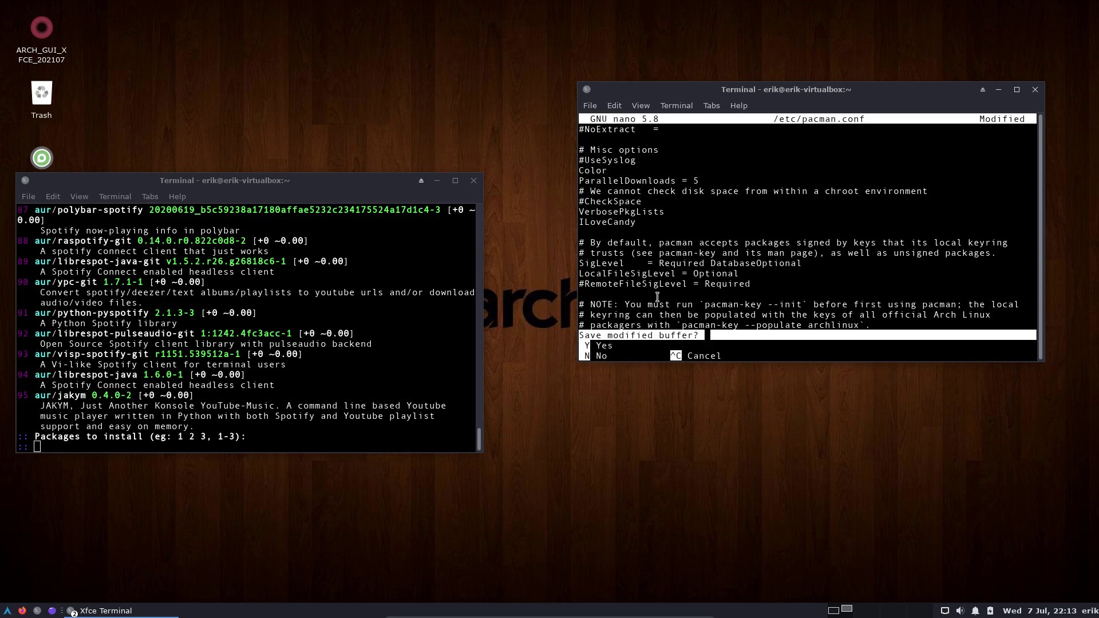
pyautogui.press('y')
pyautogui.press('Return')
# Run the system update with multilib enabled, repeating it twice more.
pyautogui.write('update')
pyautogui.press('Return')
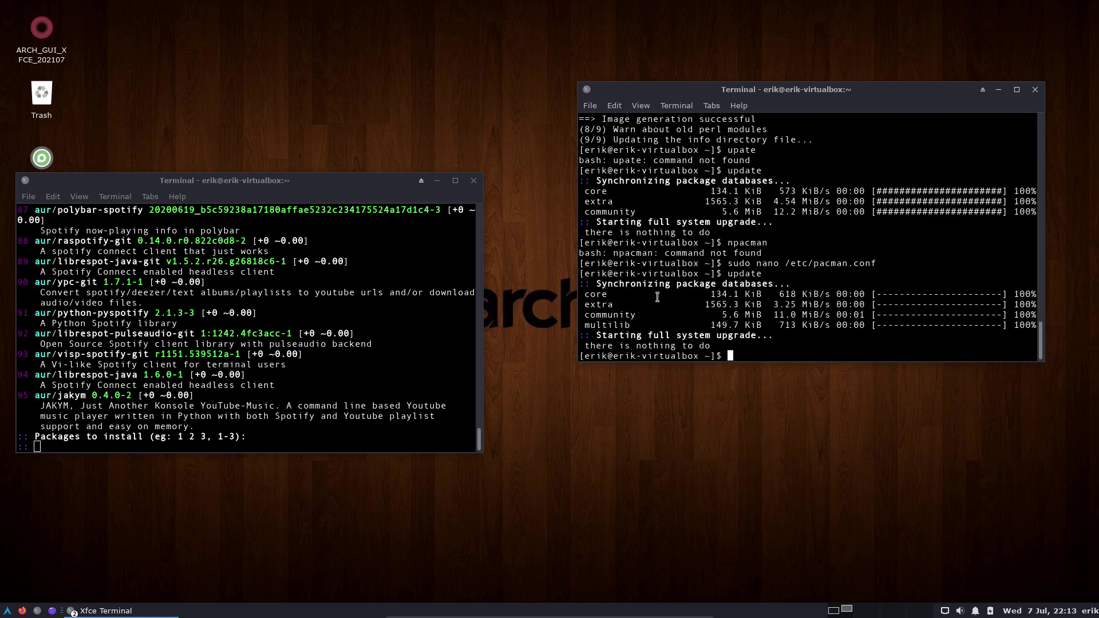
pyautogui.press('Up')
pyautogui.press('Return')
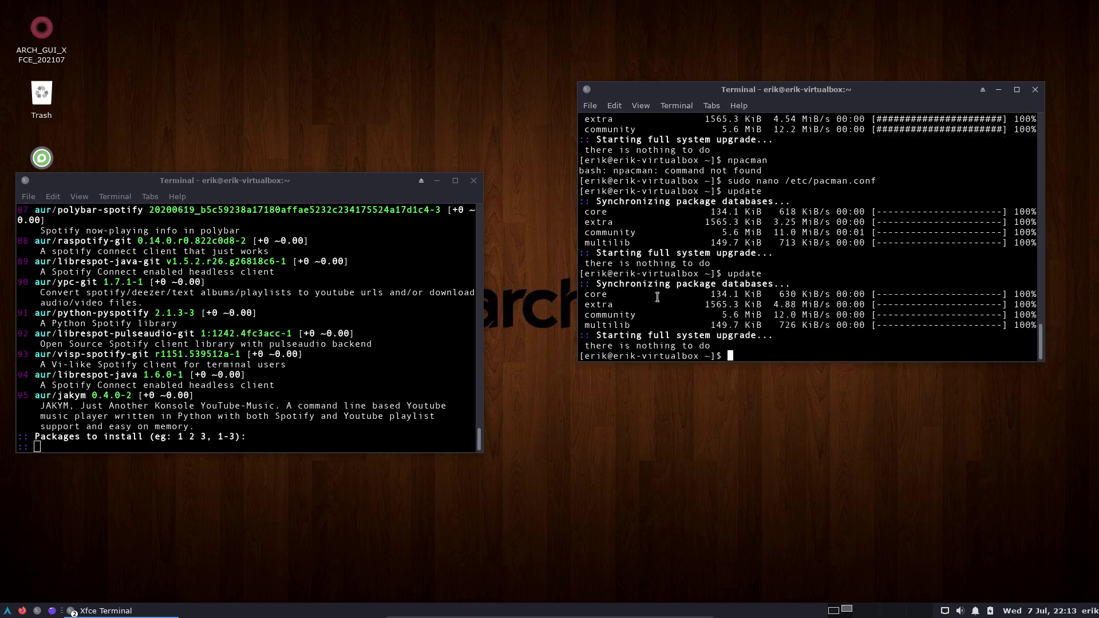
pyautogui.press('Up')
pyautogui.press('Return')
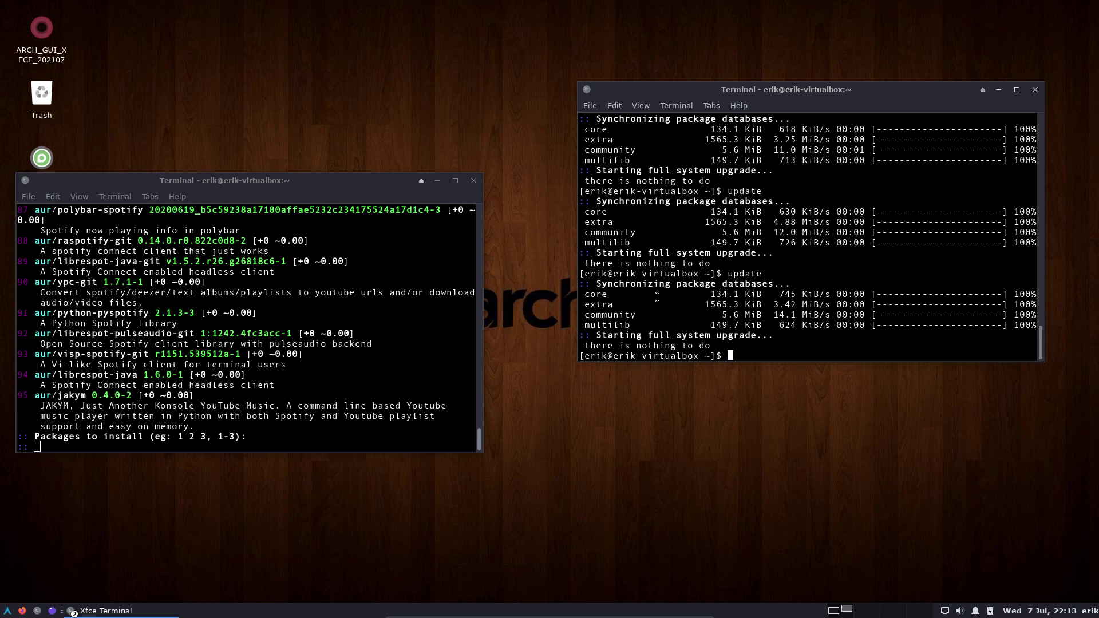
# Install yay-bin from the AUR with 'paru yay-bin', choosing result 1 and confirming.
pyautogui.write('ya')
pyautogui.press('Tab')
pyautogui.press('Tab')
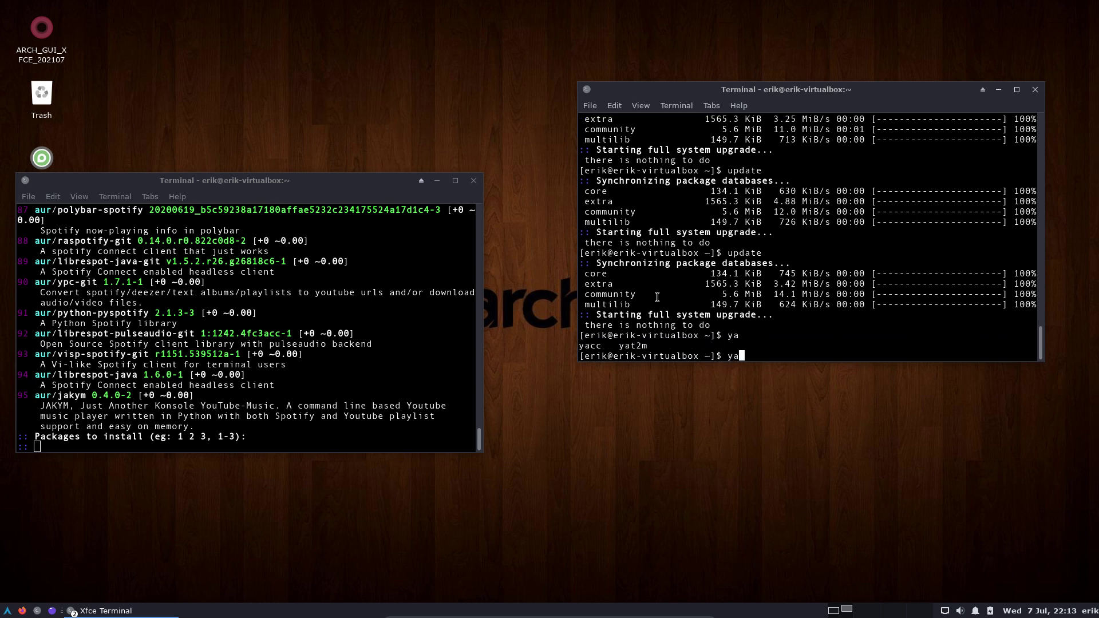
pyautogui.press('BackSpace')
pyautogui.press('BackSpace')
pyautogui.write('paru yay-bin')
pyautogui.press('Return')
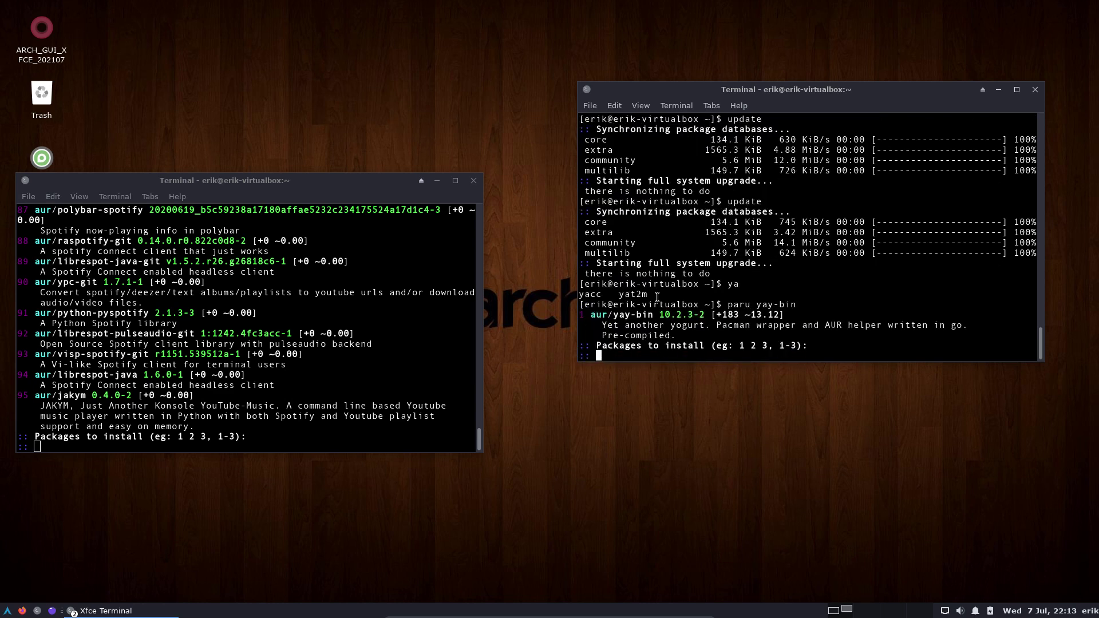
pyautogui.write('1')
pyautogui.press('Return')
pyautogui.press('Return')
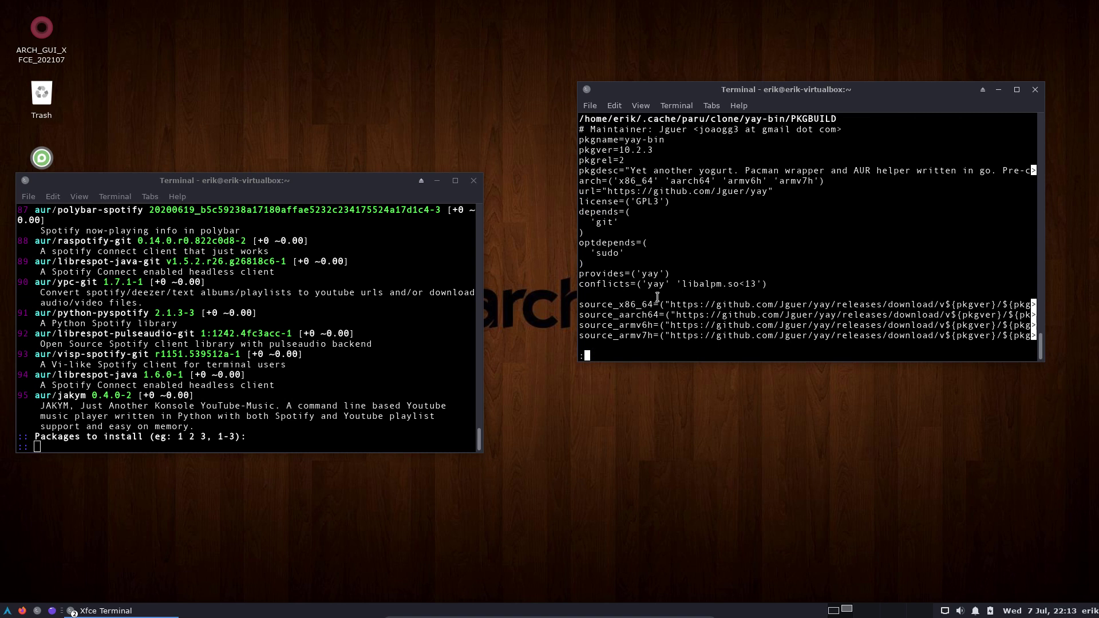
pyautogui.press('q')
pyautogui.write('y')
pyautogui.press('Return')
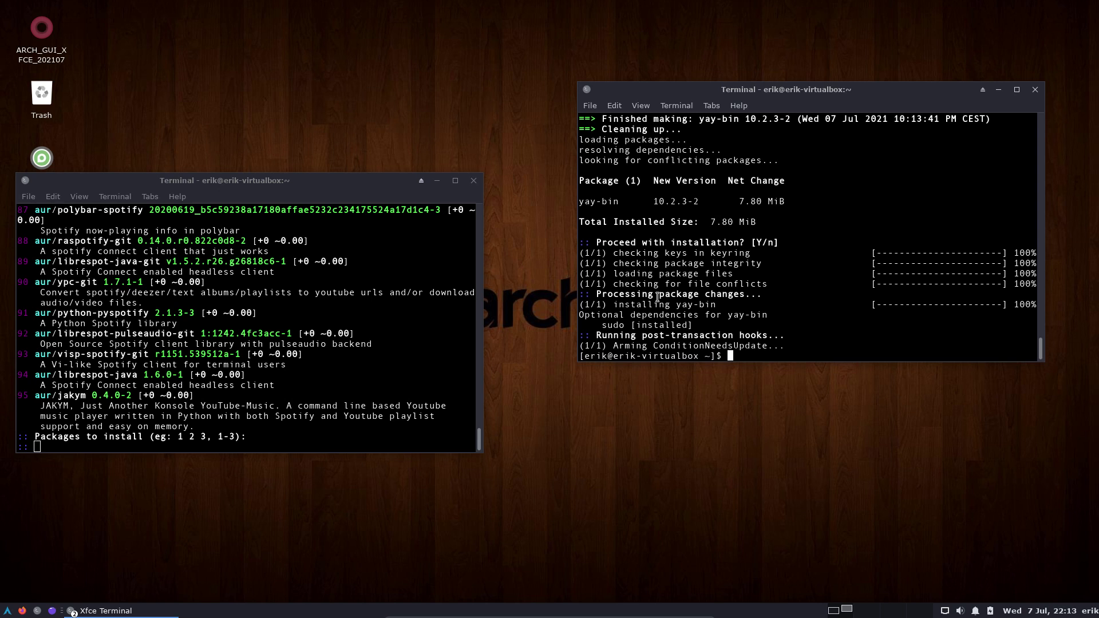
# Search with 'yay spotify' and install spotifyd as option 2.
pyautogui.write('yay spotify')
pyautogui.press('Return')
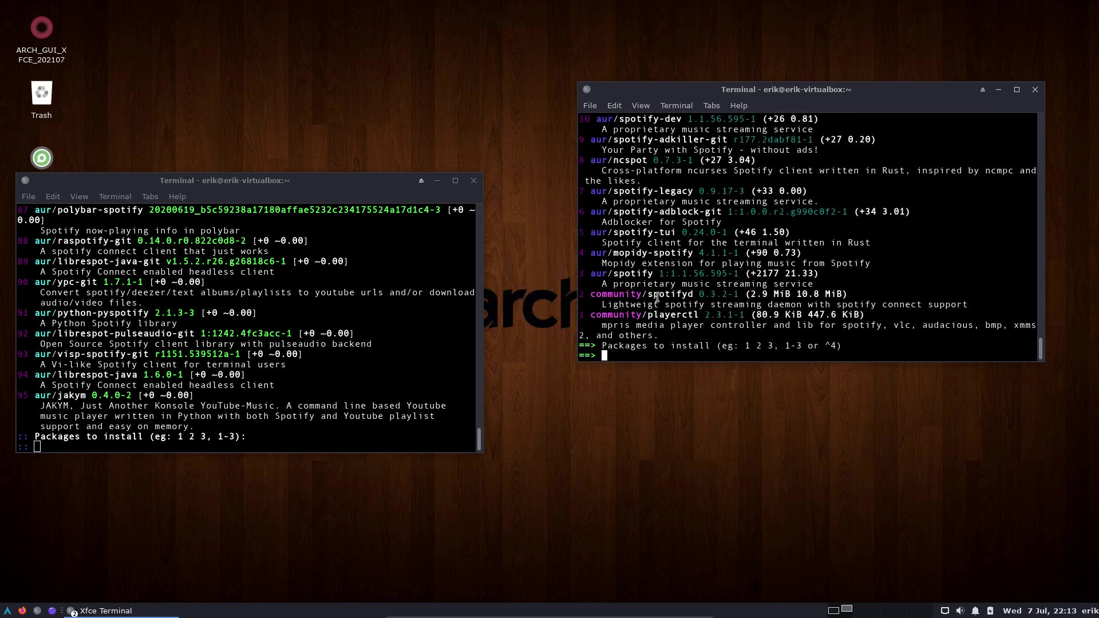
pyautogui.write('2')
pyautogui.press('Return')
pyautogui.press('Return')
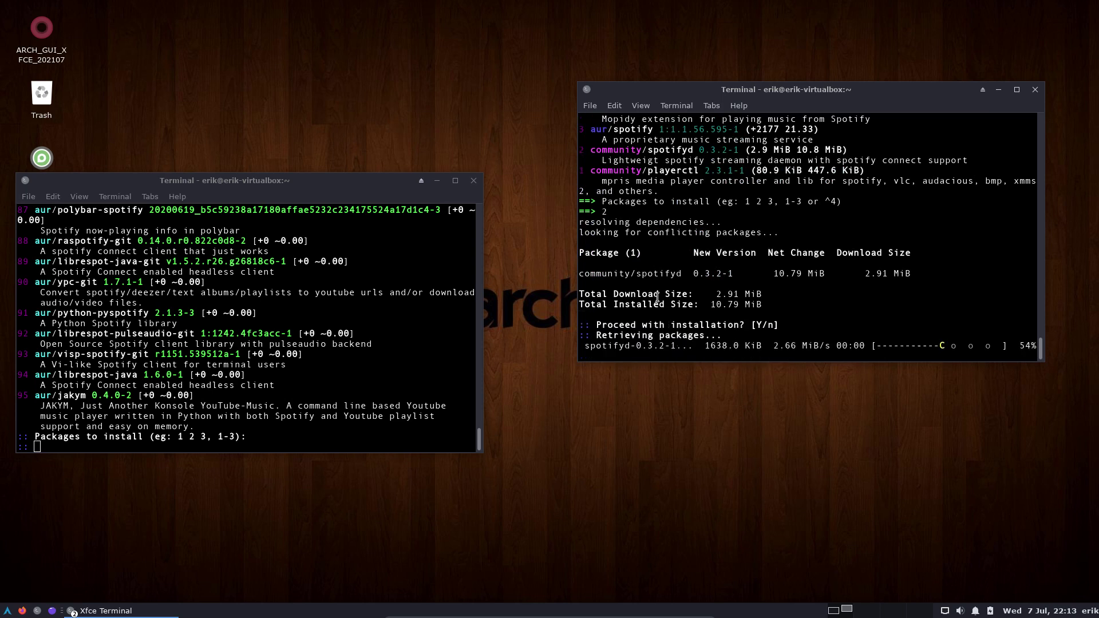
# Close both terminal windows, turning off future close-window warnings.
pyautogui.click(1035, 90)
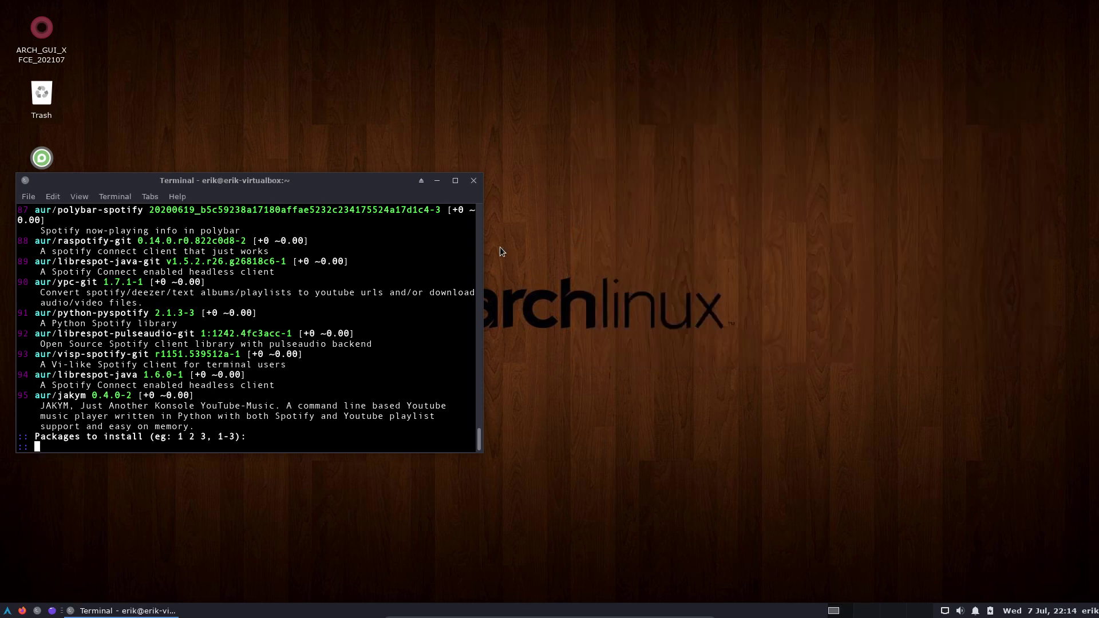
pyautogui.click(474, 181)
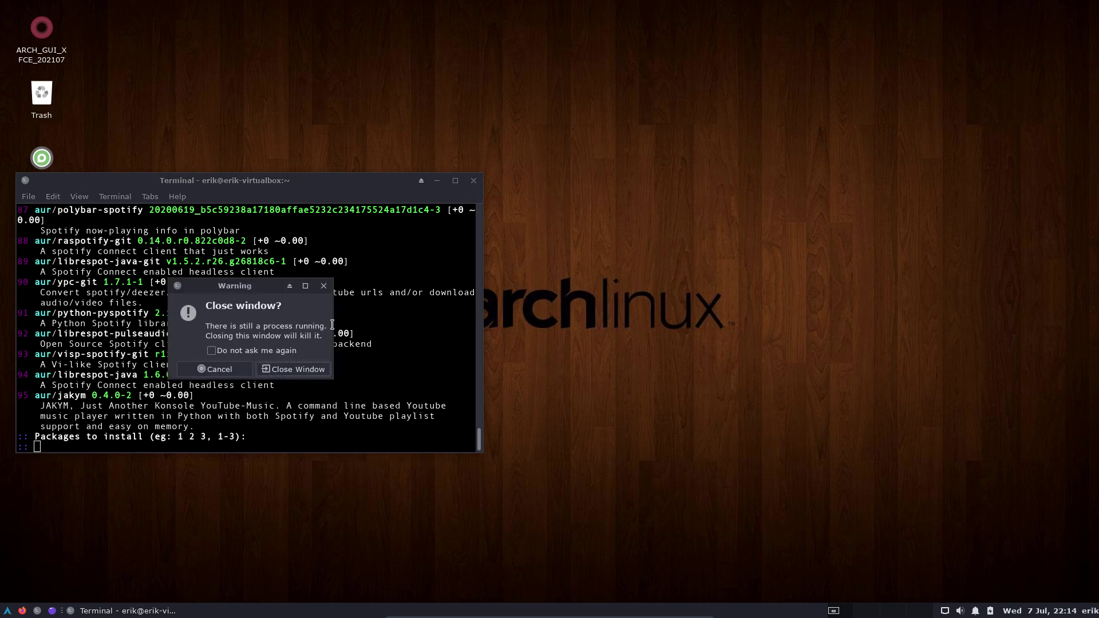
pyautogui.click(238, 350)
pyautogui.click(293, 370)
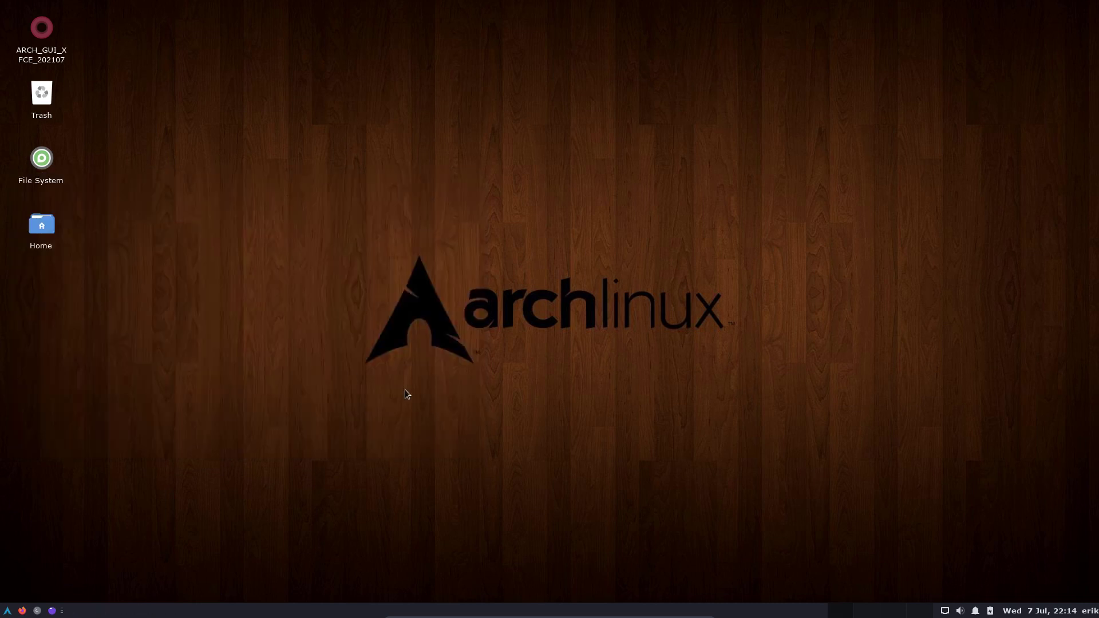
# In Settings Manager > Appearance, choose the Qogir-win-dark style and Tela circle icon theme.
pyautogui.click(6, 611)
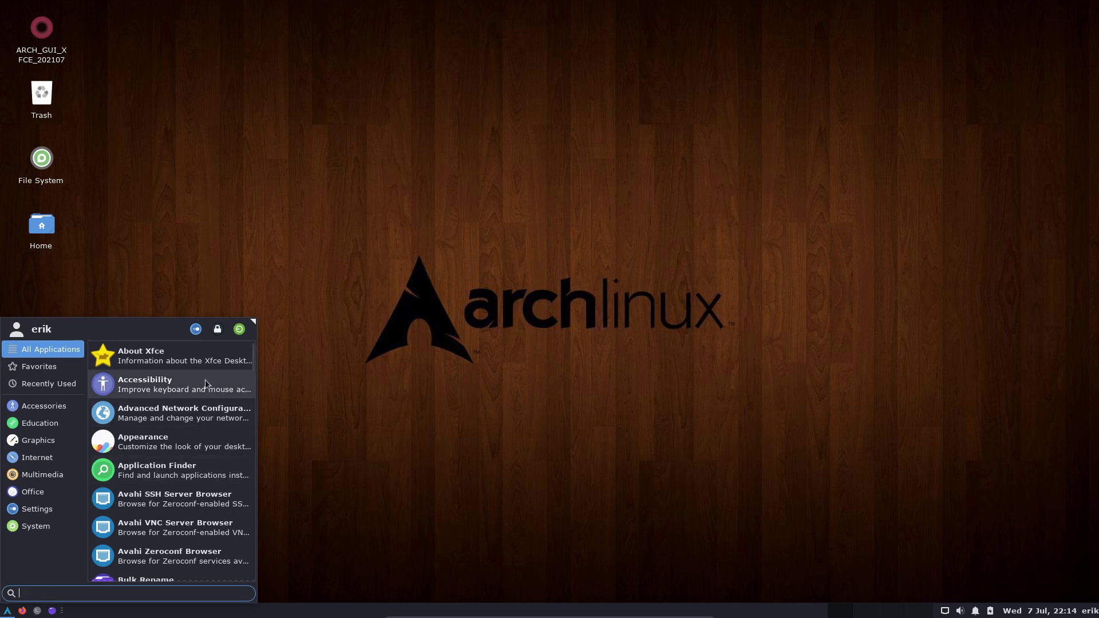
pyautogui.click(196, 329)
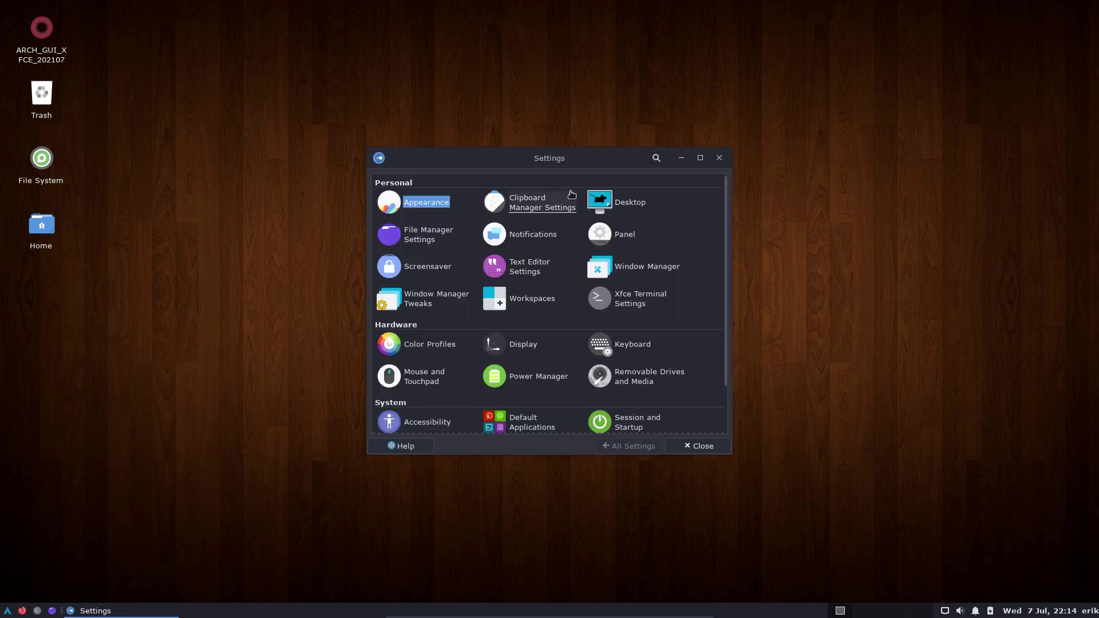
pyautogui.click(437, 201)
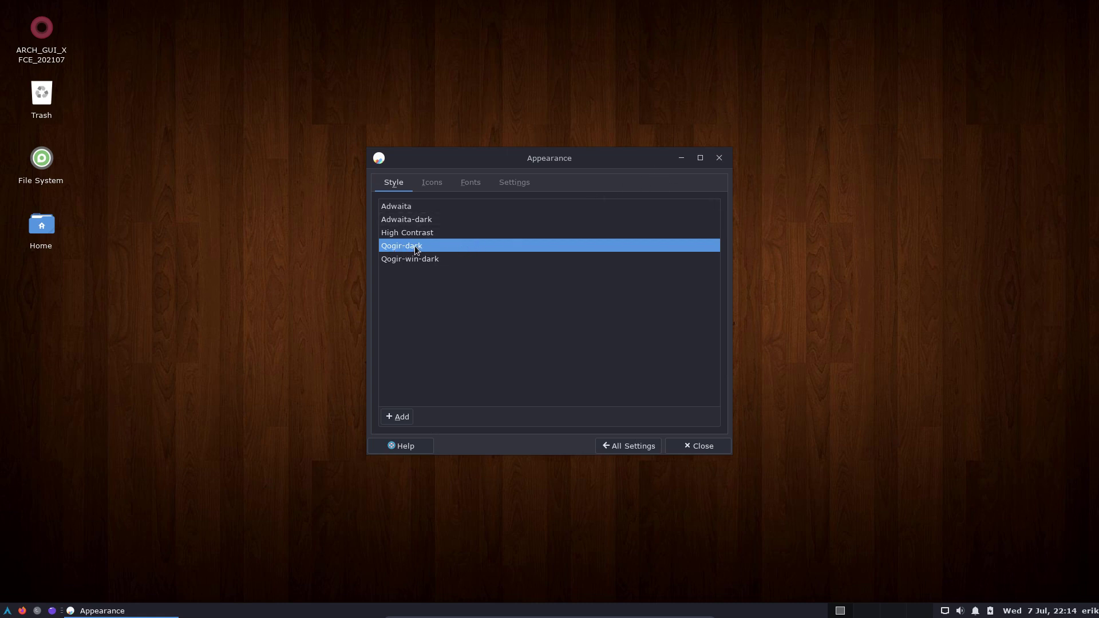
pyautogui.click(432, 264)
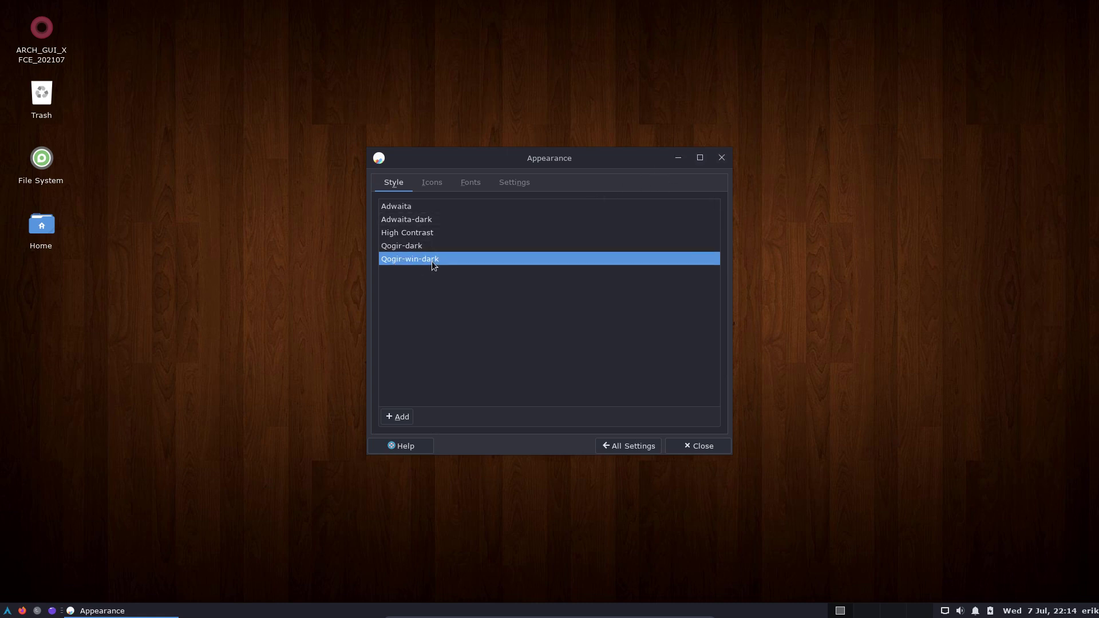
pyautogui.click(432, 184)
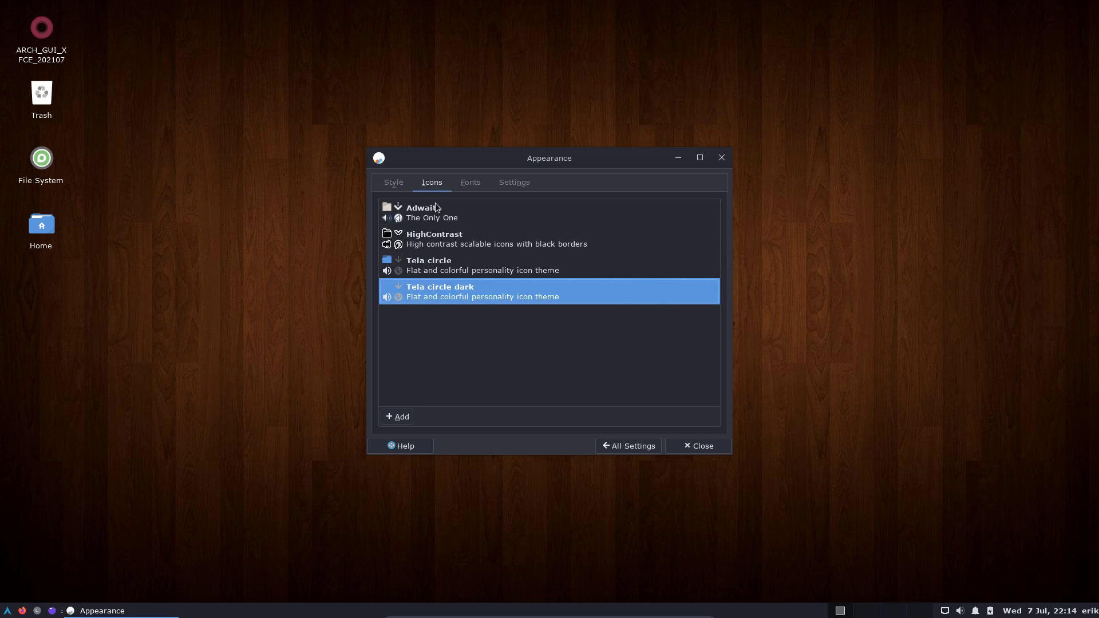
pyautogui.click(474, 271)
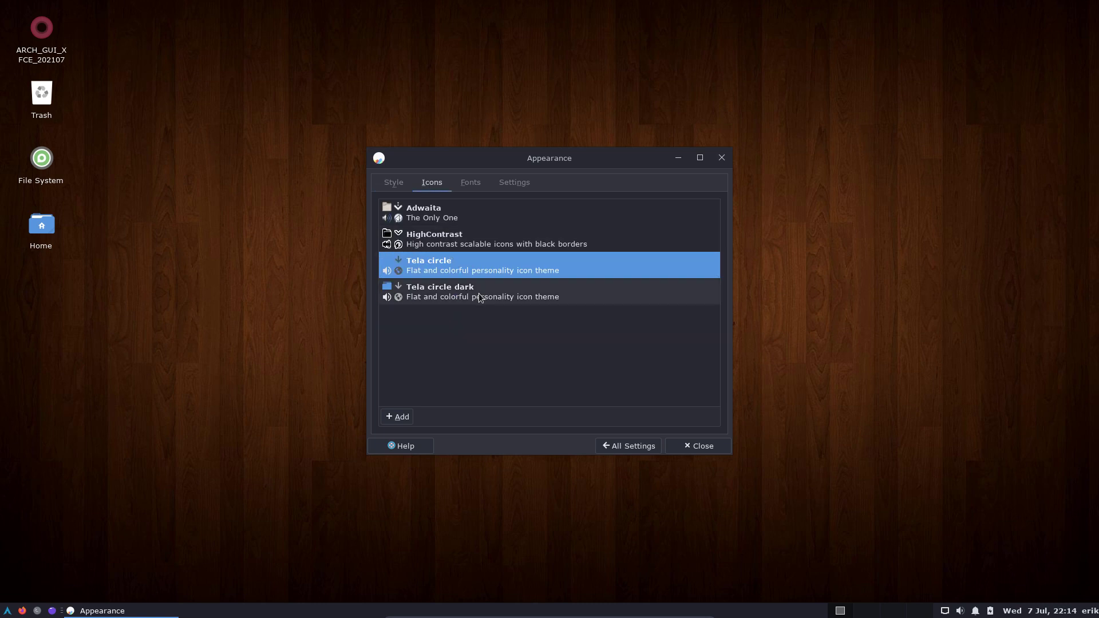
pyautogui.click(478, 293)
# Set the default font to Monospace Regular, size 11.
pyautogui.click(461, 267)
pyautogui.click(472, 189)
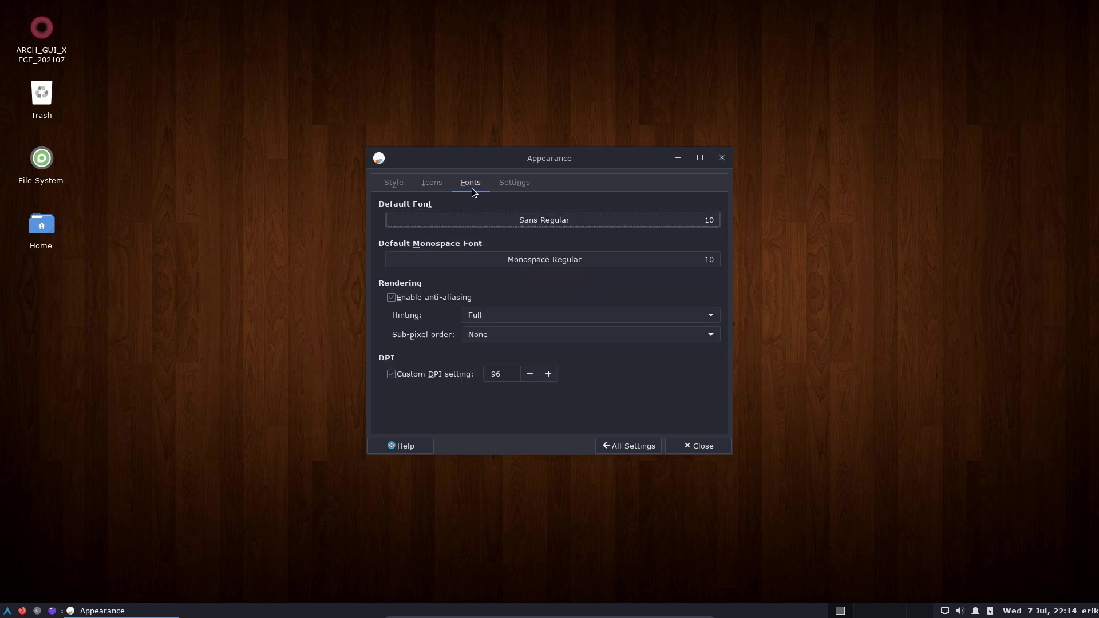
pyautogui.click(533, 219)
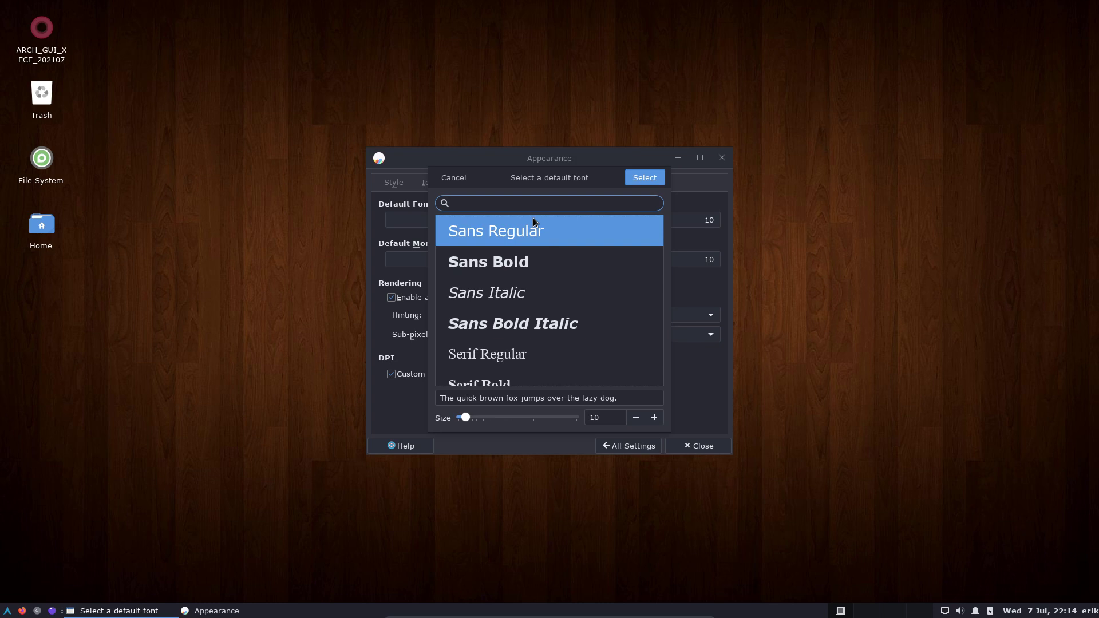
pyautogui.write('mono')
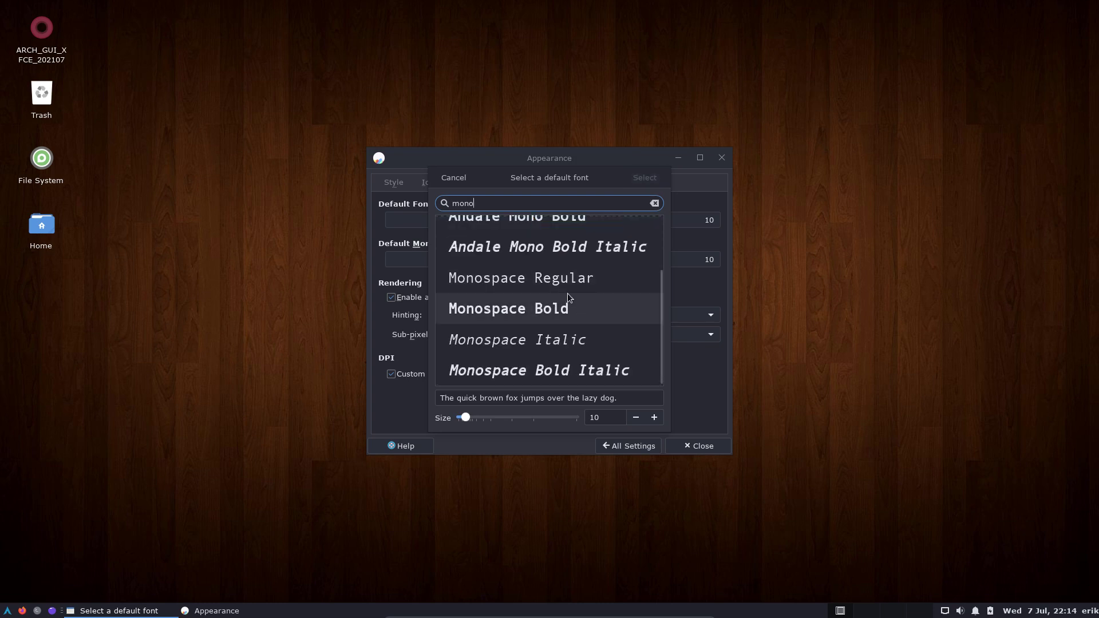
pyautogui.click(552, 283)
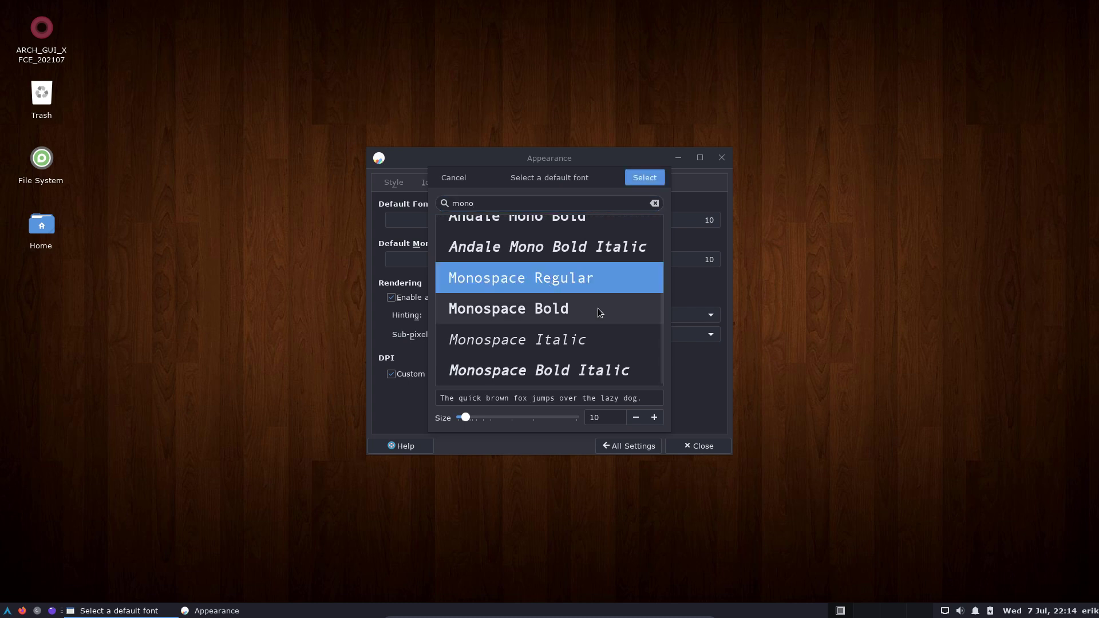
pyautogui.click(654, 418)
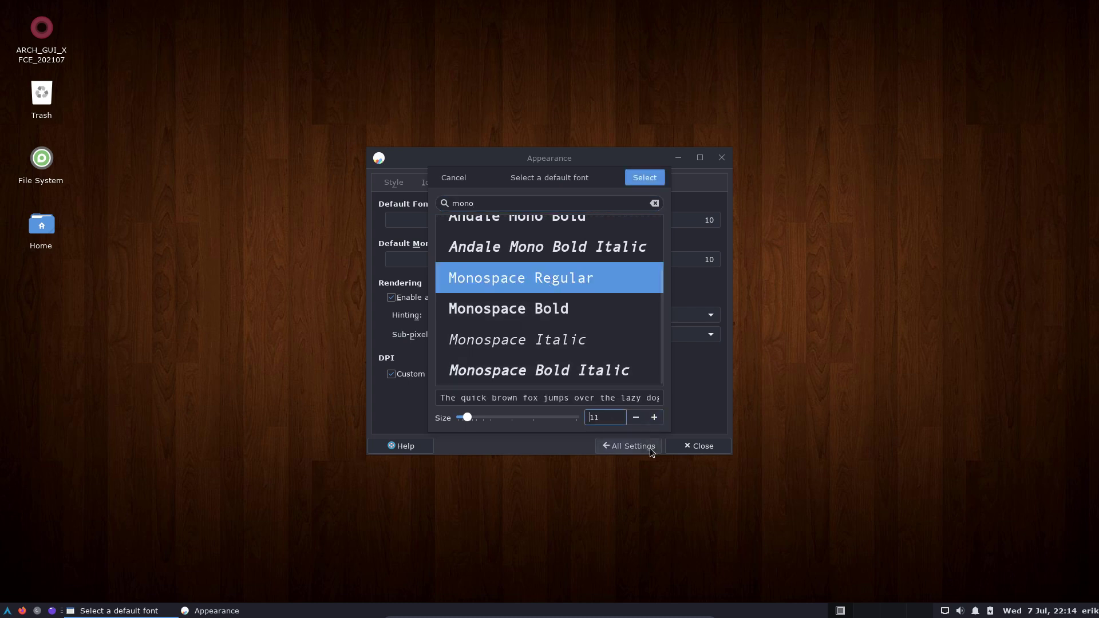
pyautogui.click(644, 178)
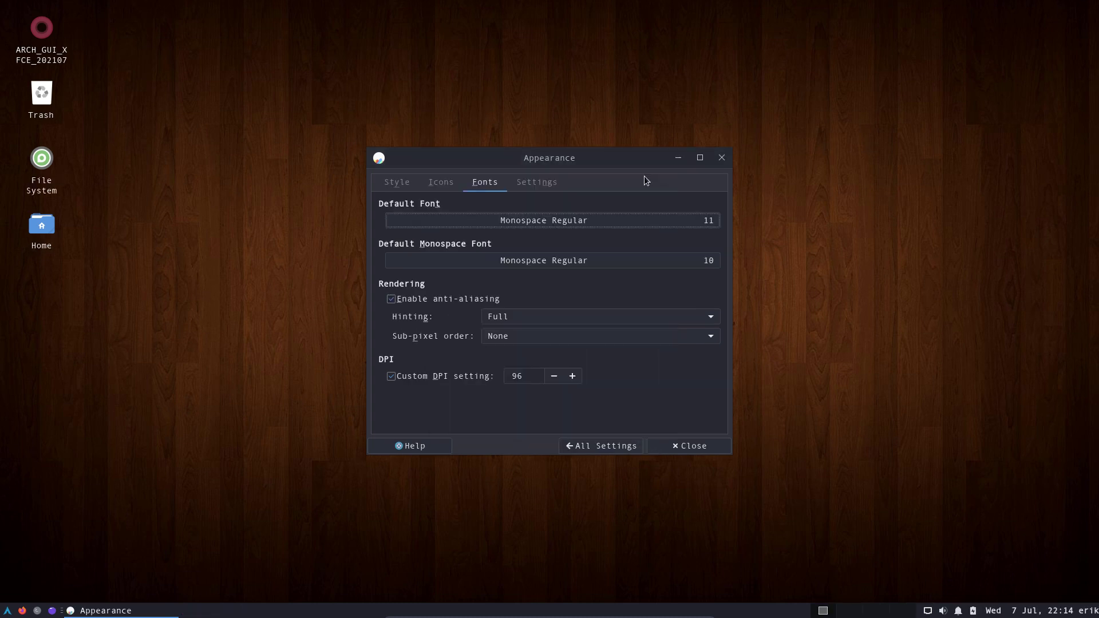
# Set the default monospace font to Monospace Regular, size 11.
pyautogui.moveTo(614, 166); pyautogui.dragTo(664, 116)
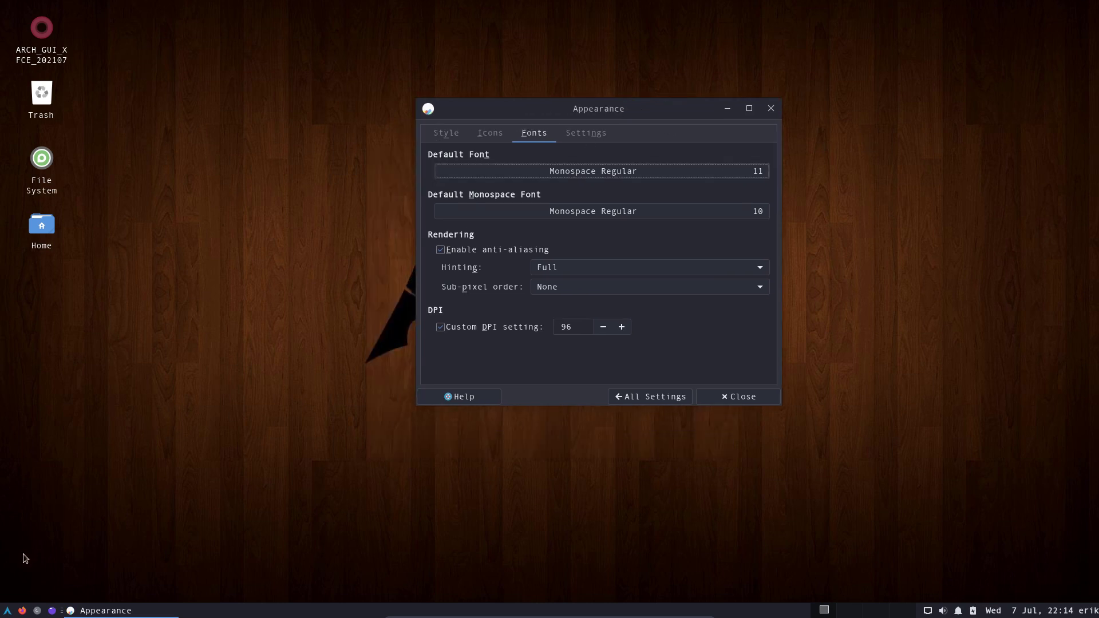
pyautogui.click(7, 611)
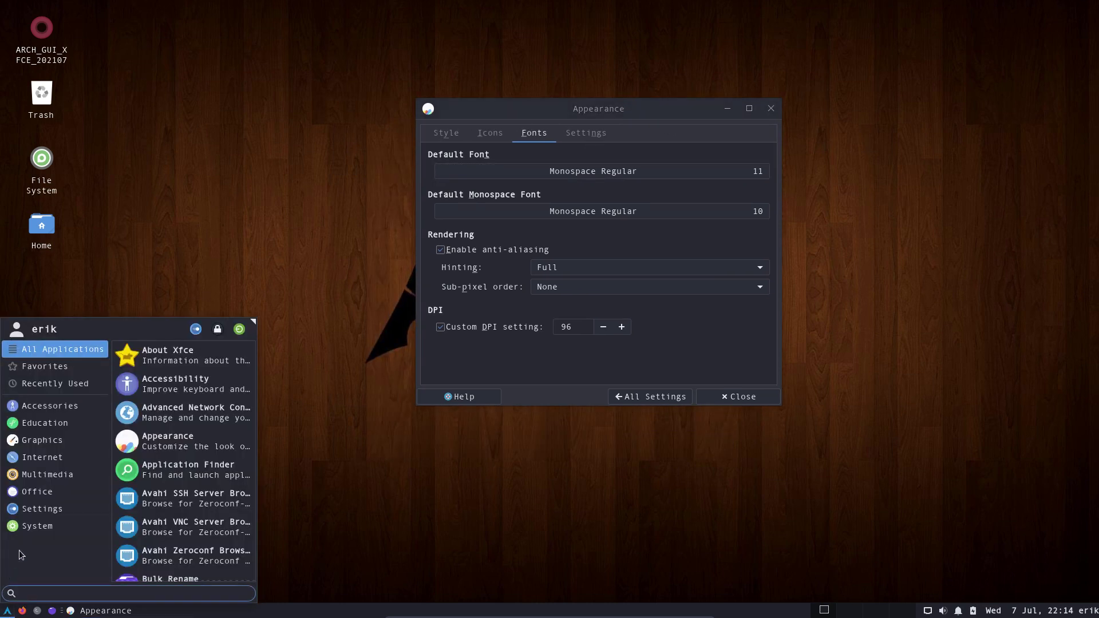
pyautogui.moveTo(252, 321); pyautogui.dragTo(390, 252)
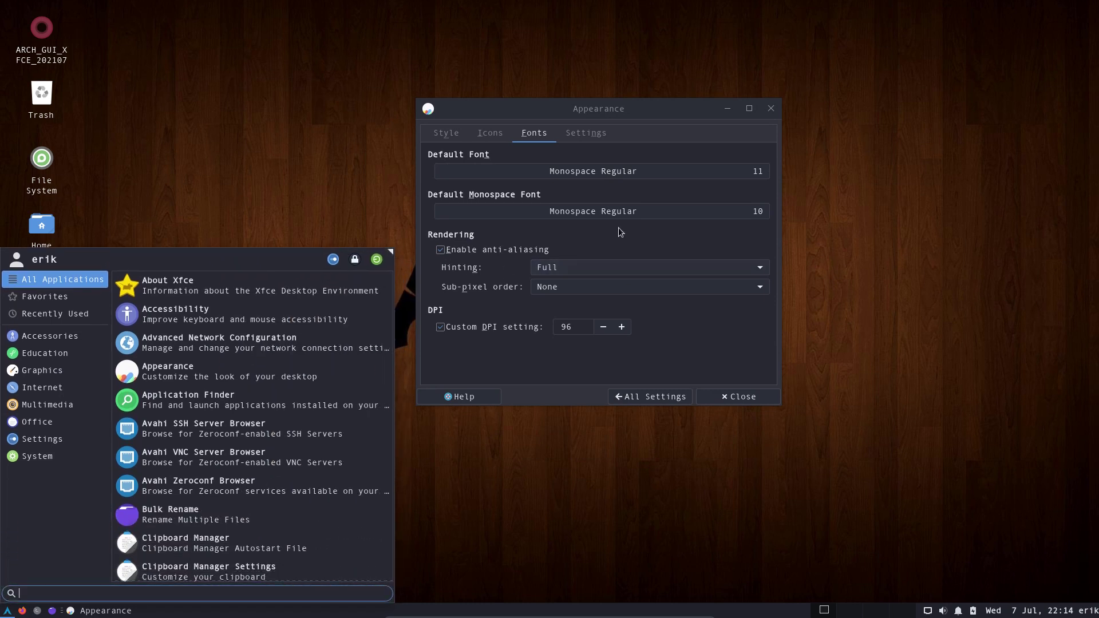
pyautogui.click(755, 214)
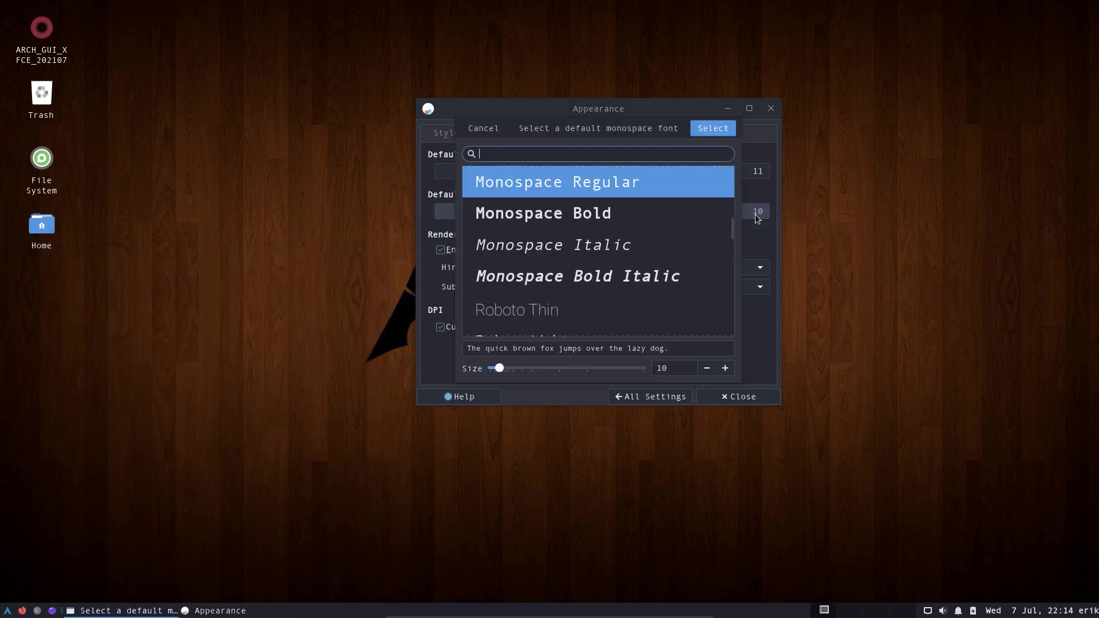
pyautogui.click(724, 368)
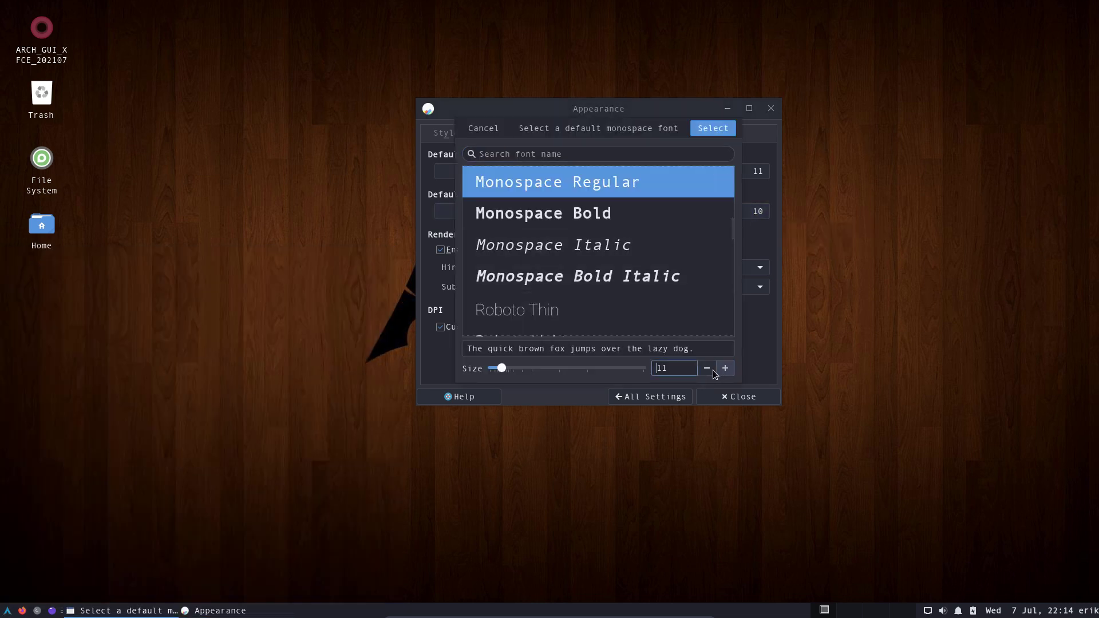
pyautogui.click(712, 128)
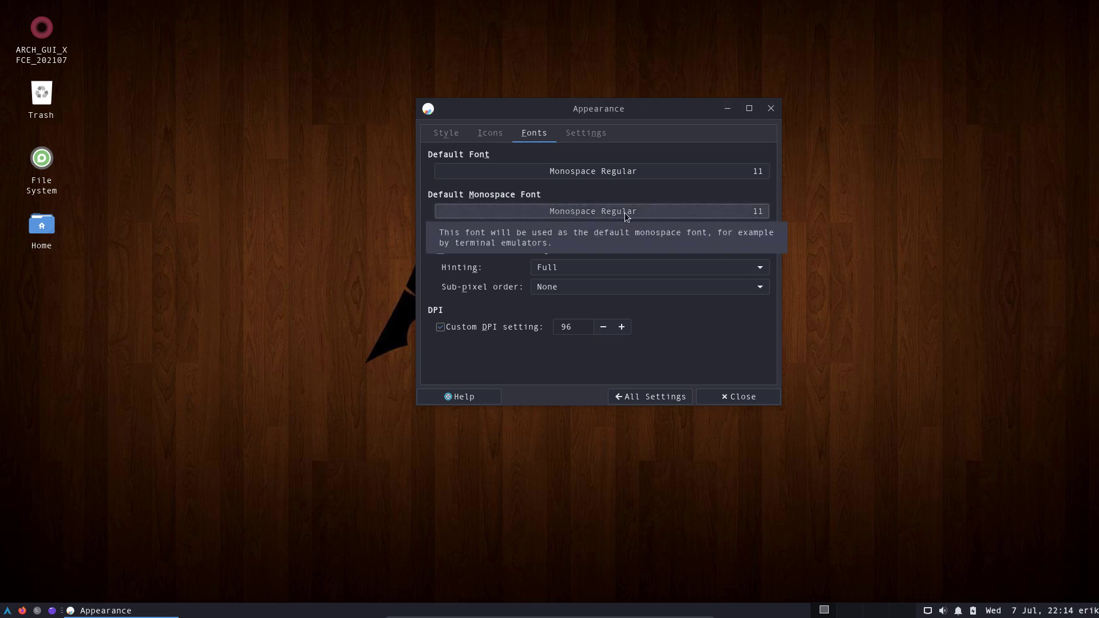
# Set the sub-pixel order to RGB and close the Appearance settings.
pyautogui.click(535, 288)
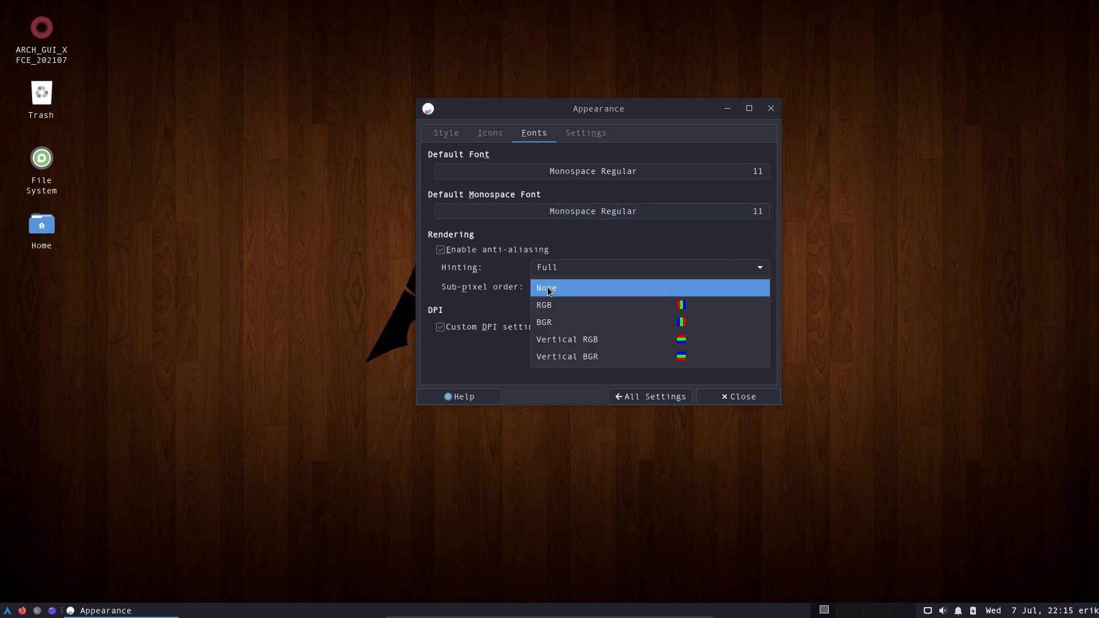
pyautogui.click(598, 317)
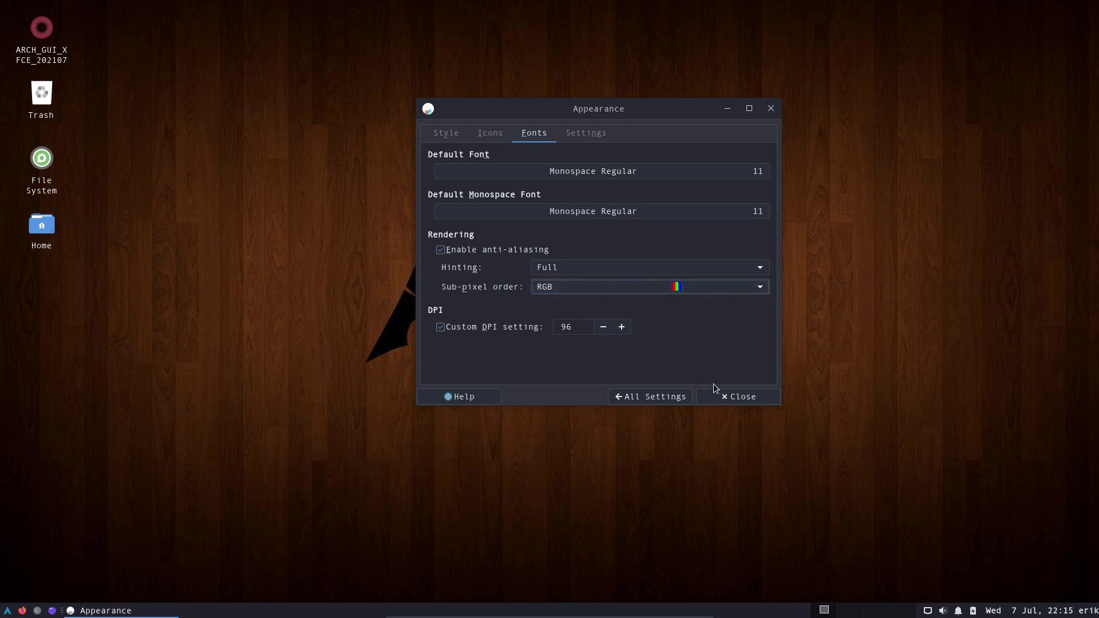
pyautogui.click(735, 397)
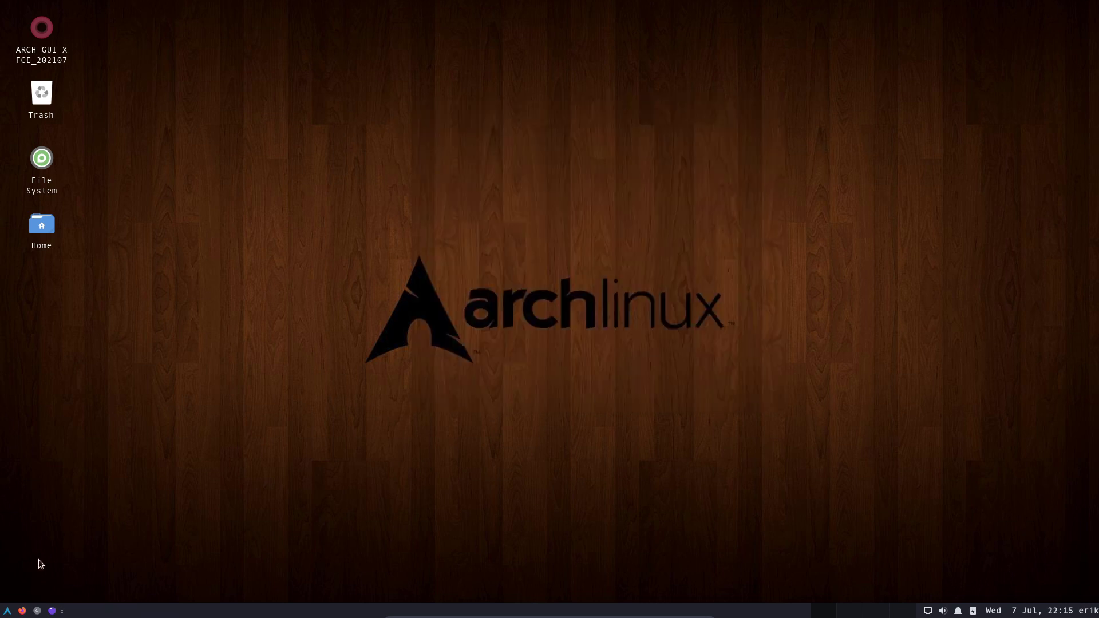
# Open the Whisker Menu properties and lay out applications as an icon grid.
pyautogui.rightClick(7, 611)
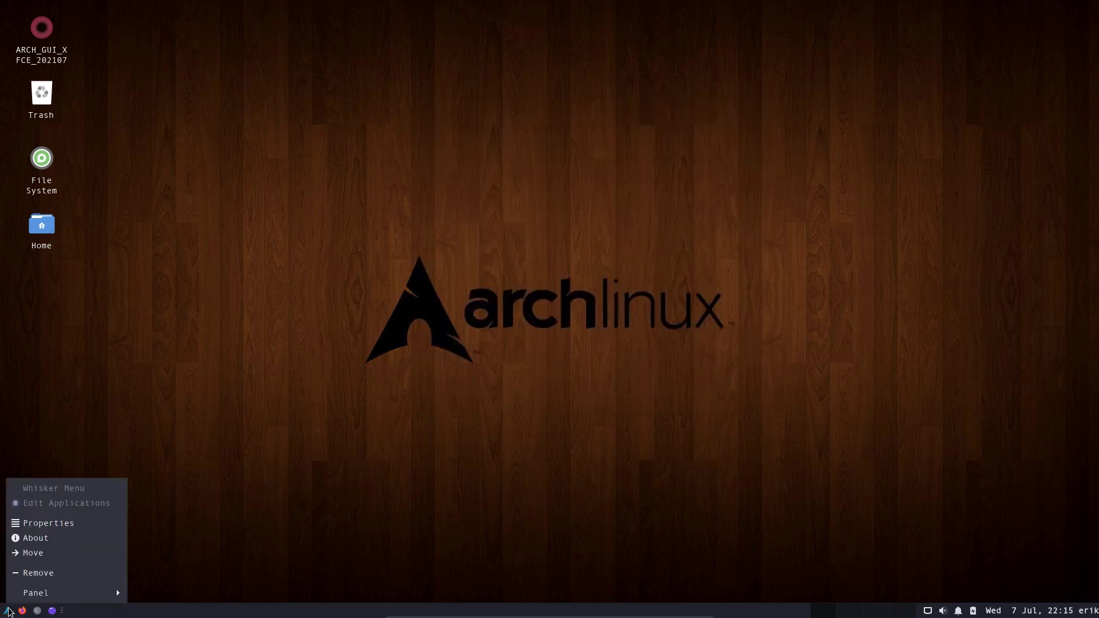
pyautogui.moveTo(48, 598)
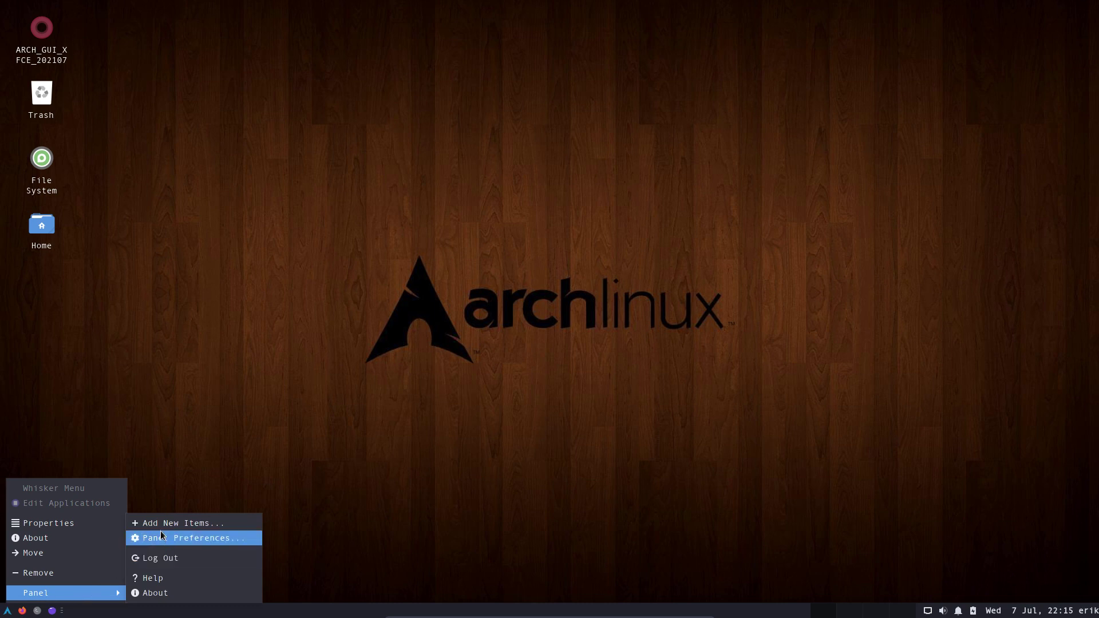
pyautogui.click(122, 522)
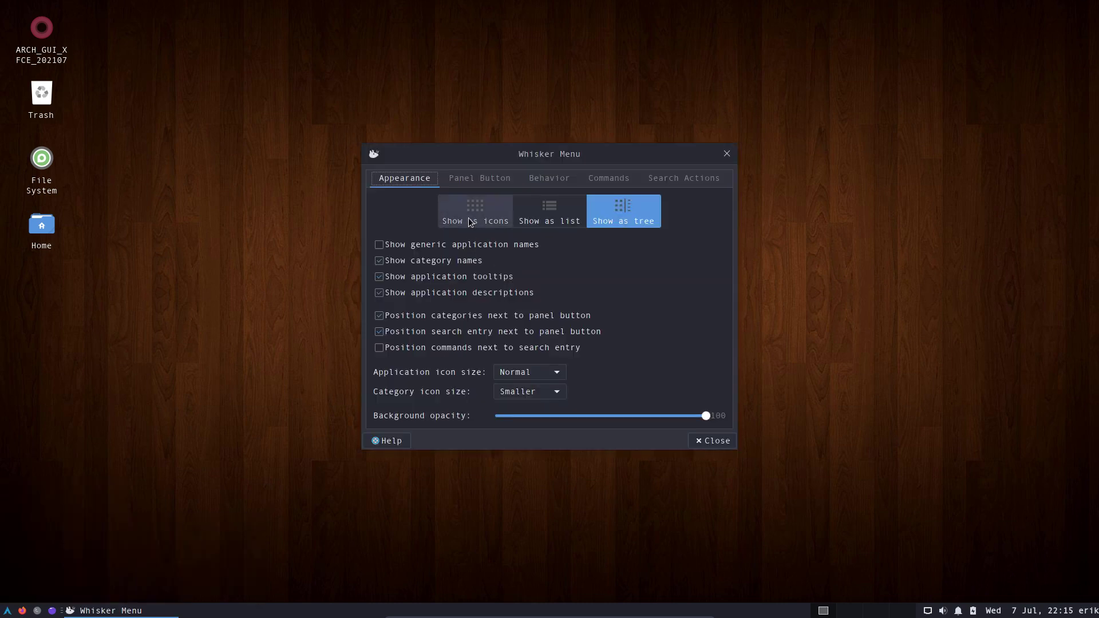
pyautogui.click(481, 219)
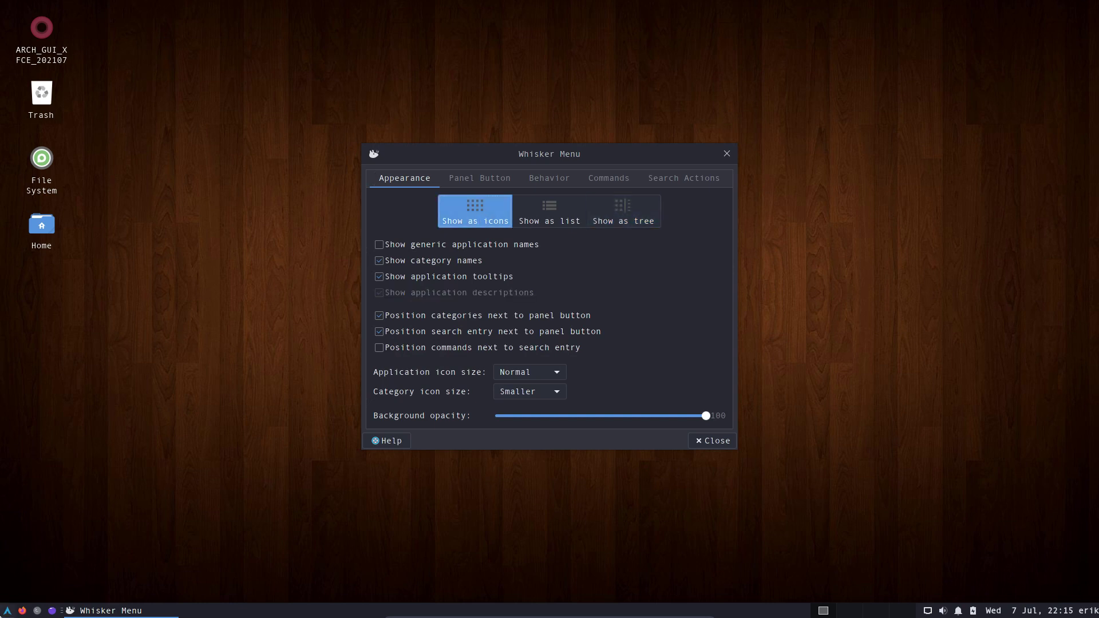
pyautogui.click(7, 610)
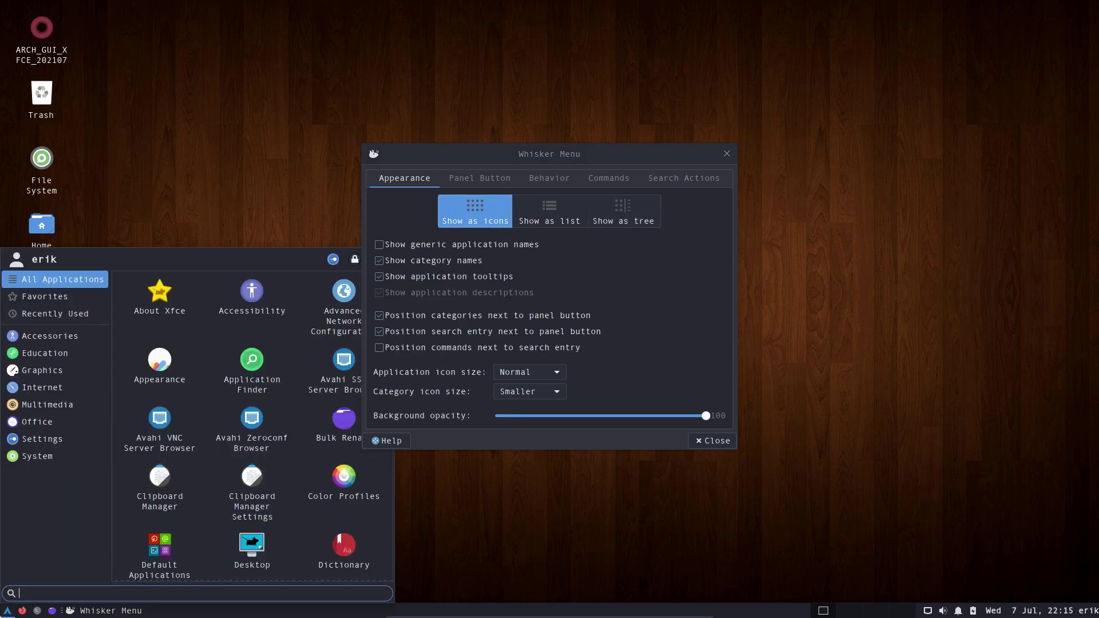
# Try Normal application and category icon sizes and preview the menu.
pyautogui.click(479, 178)
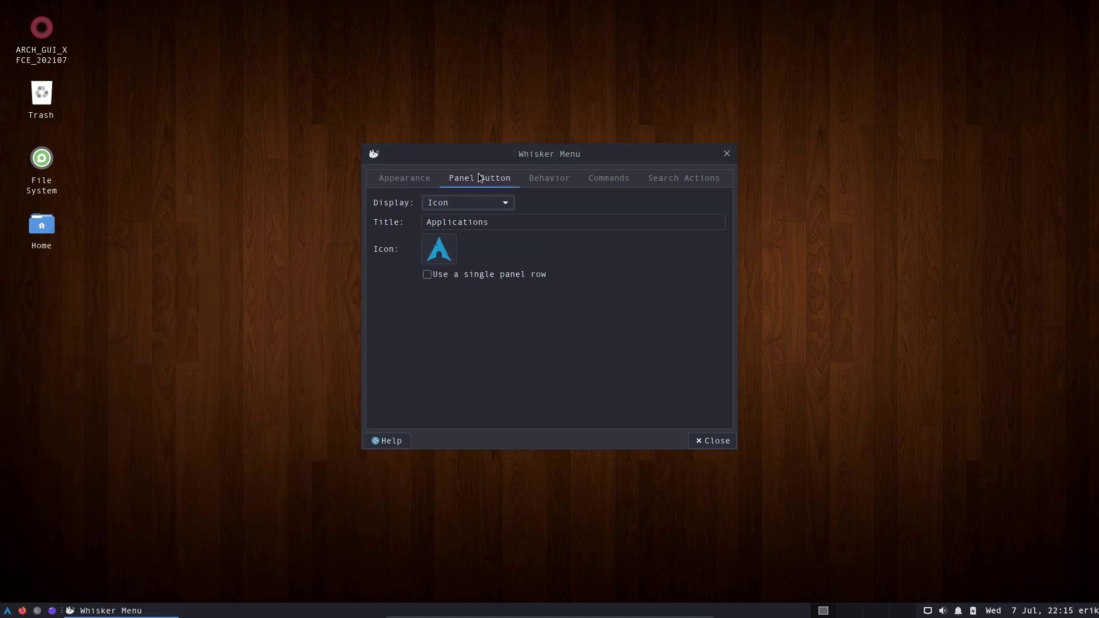
pyautogui.click(405, 178)
pyautogui.click(554, 372)
pyautogui.click(554, 374)
pyautogui.click(558, 392)
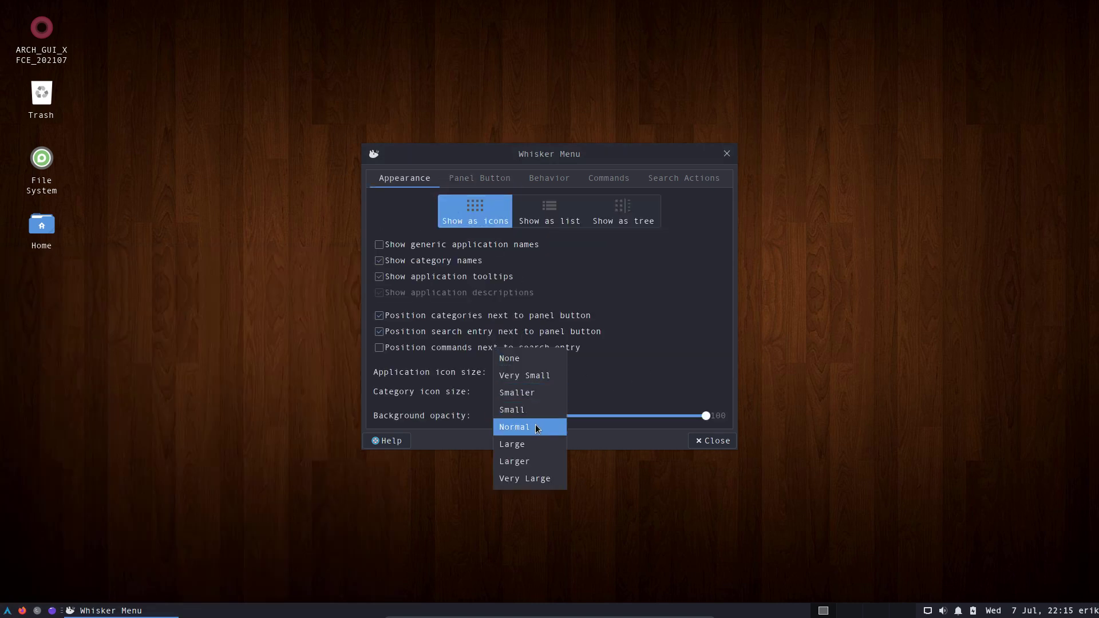
pyautogui.click(538, 429)
pyautogui.click(7, 611)
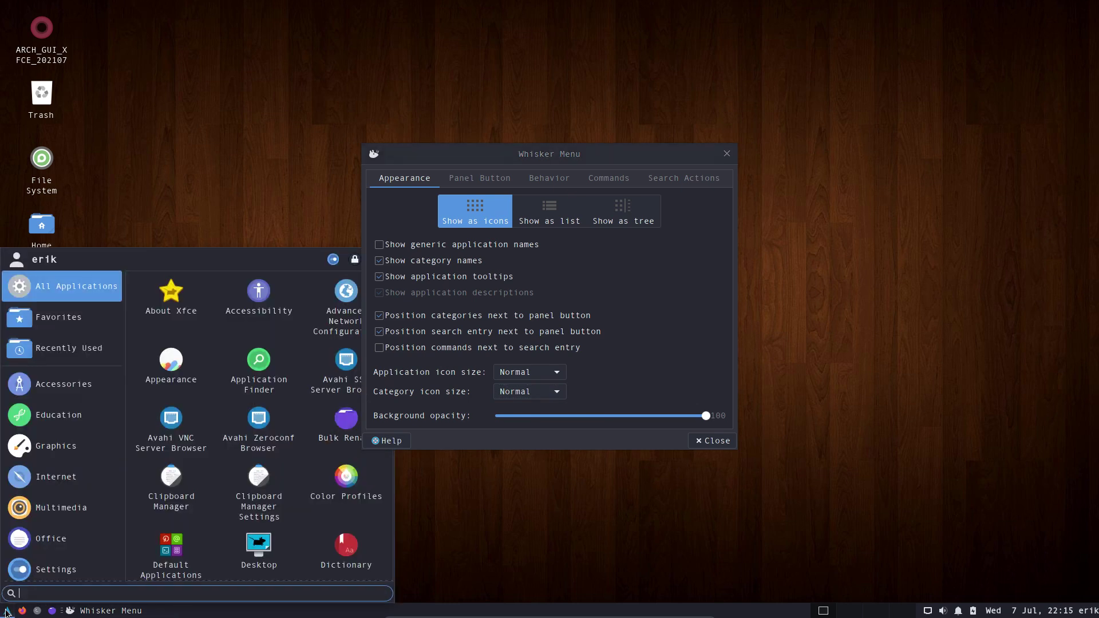
# Make category and application icons Small and lower background opacity to 63.
pyautogui.click(560, 392)
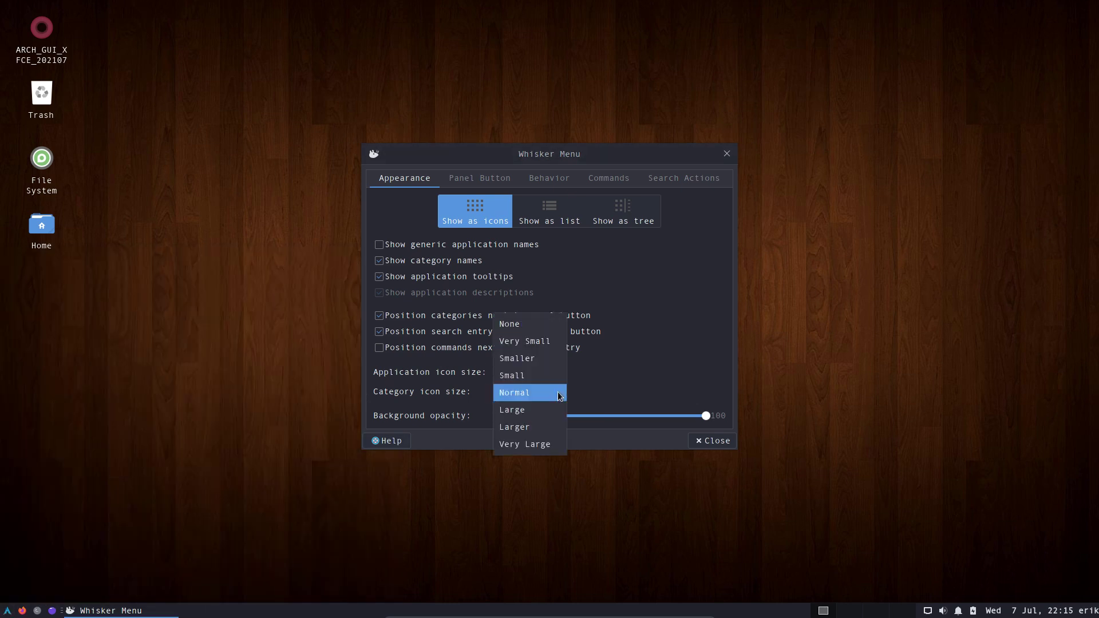
pyautogui.click(543, 378)
pyautogui.click(556, 373)
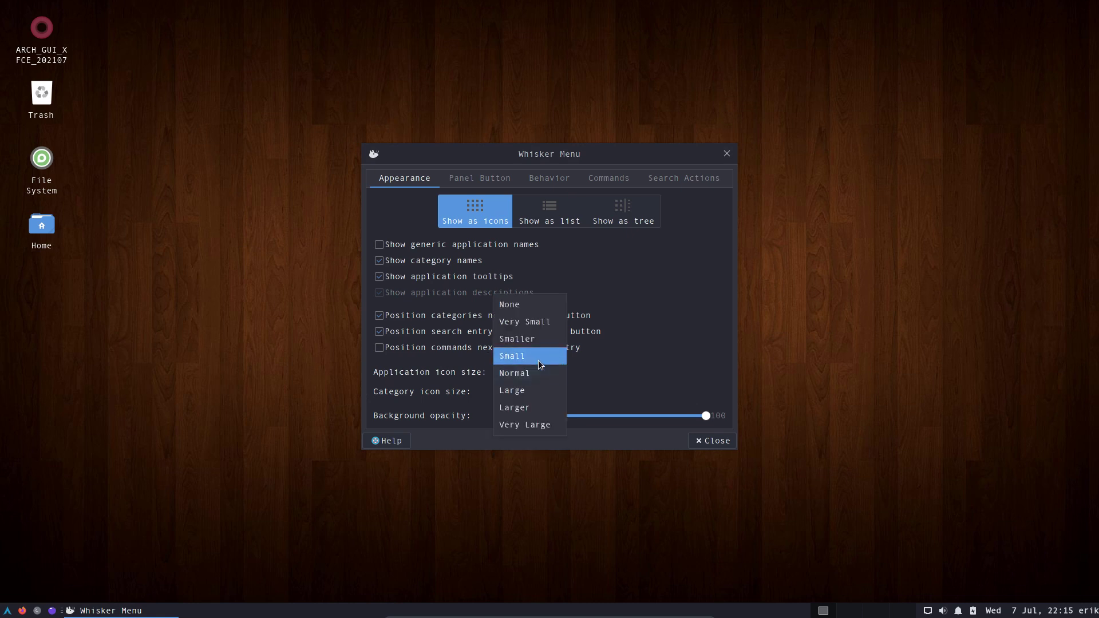
pyautogui.click(543, 357)
pyautogui.click(8, 611)
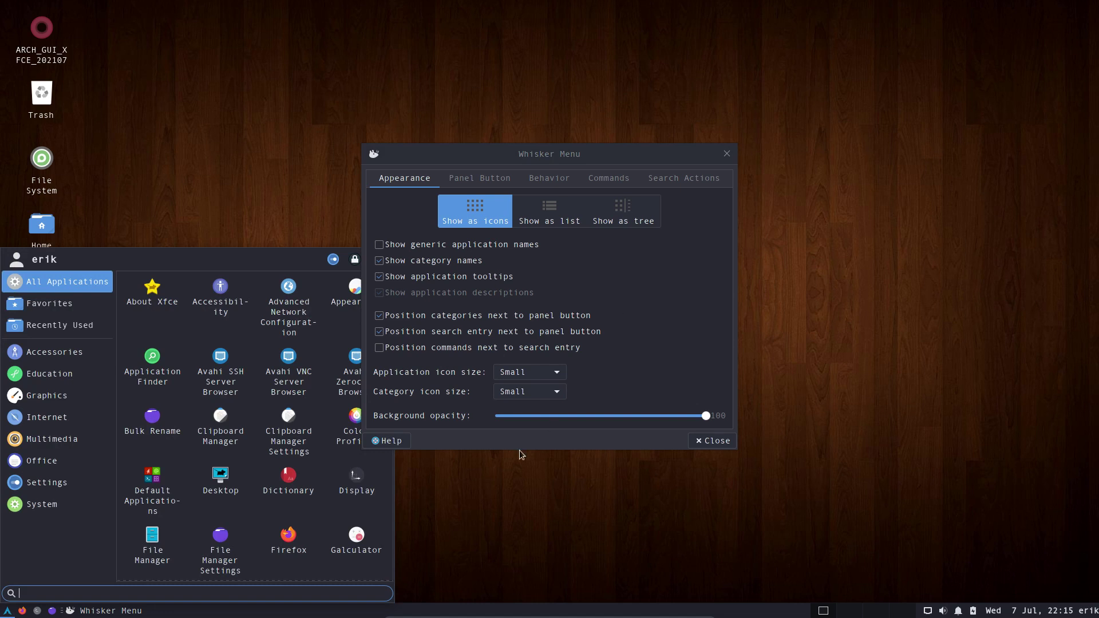
pyautogui.moveTo(706, 415); pyautogui.dragTo(628, 416)
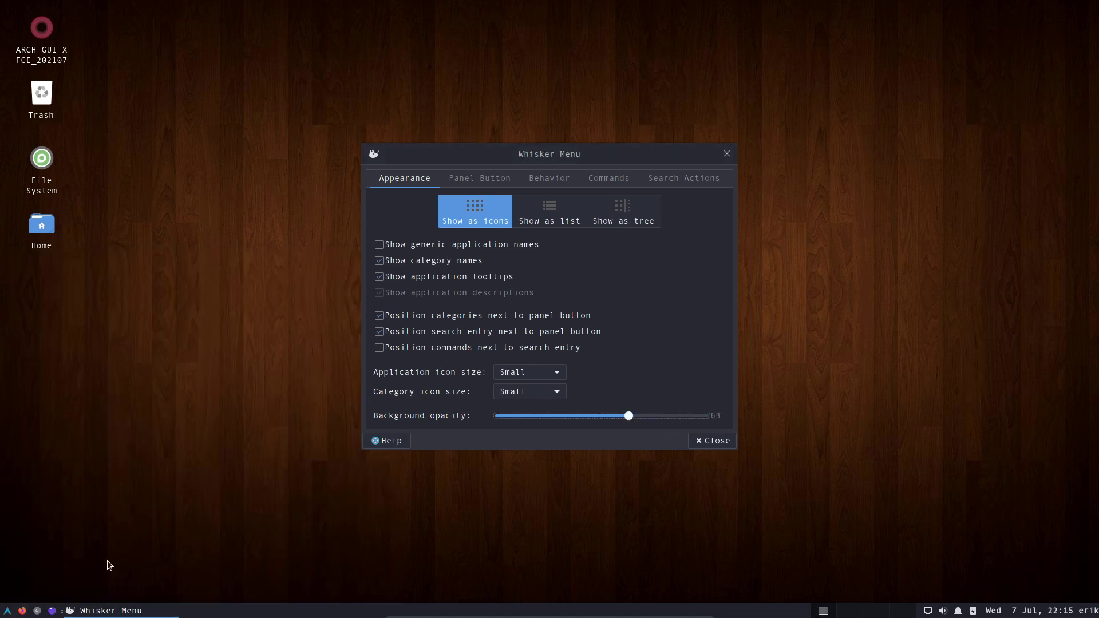
pyautogui.click(8, 611)
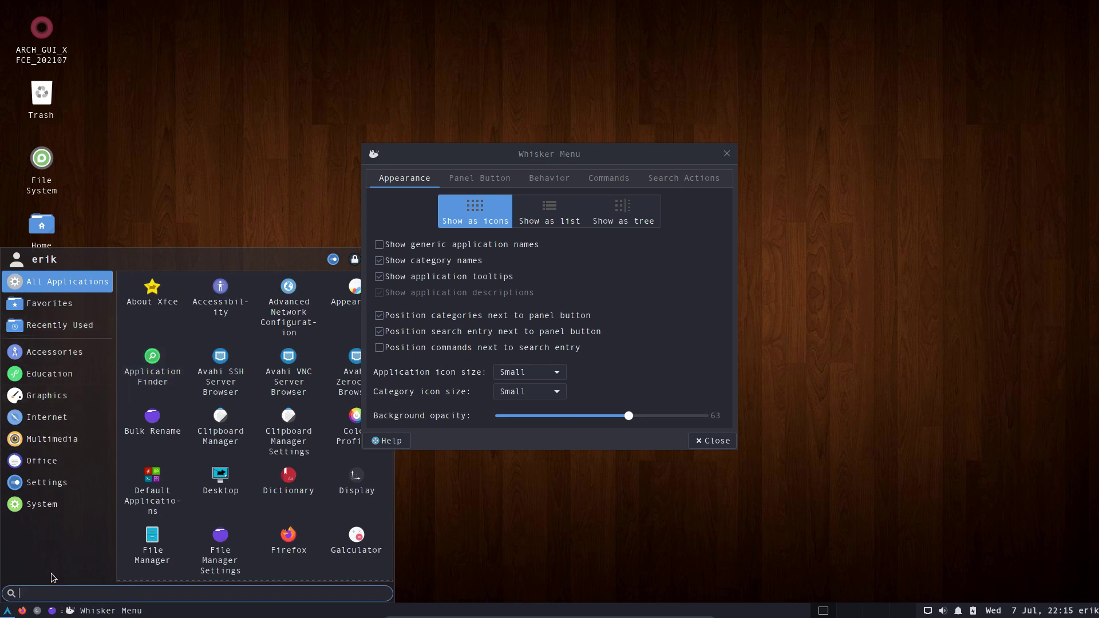
# Open Panel Preferences from the panel and close the Whisker Menu settings.
pyautogui.rightClick(298, 614)
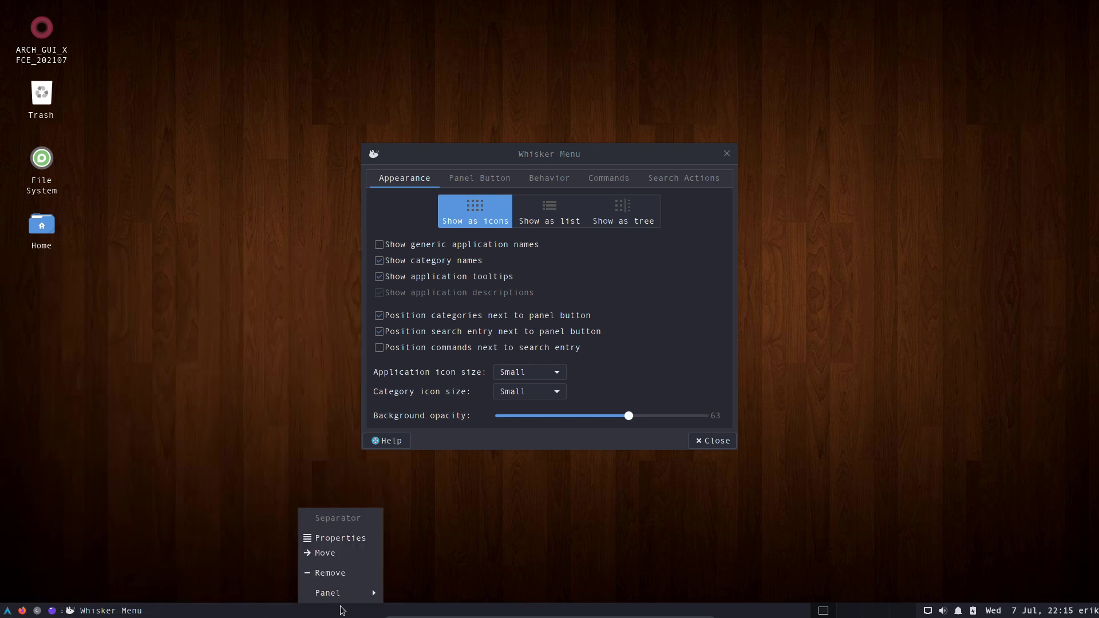
pyautogui.moveTo(360, 600)
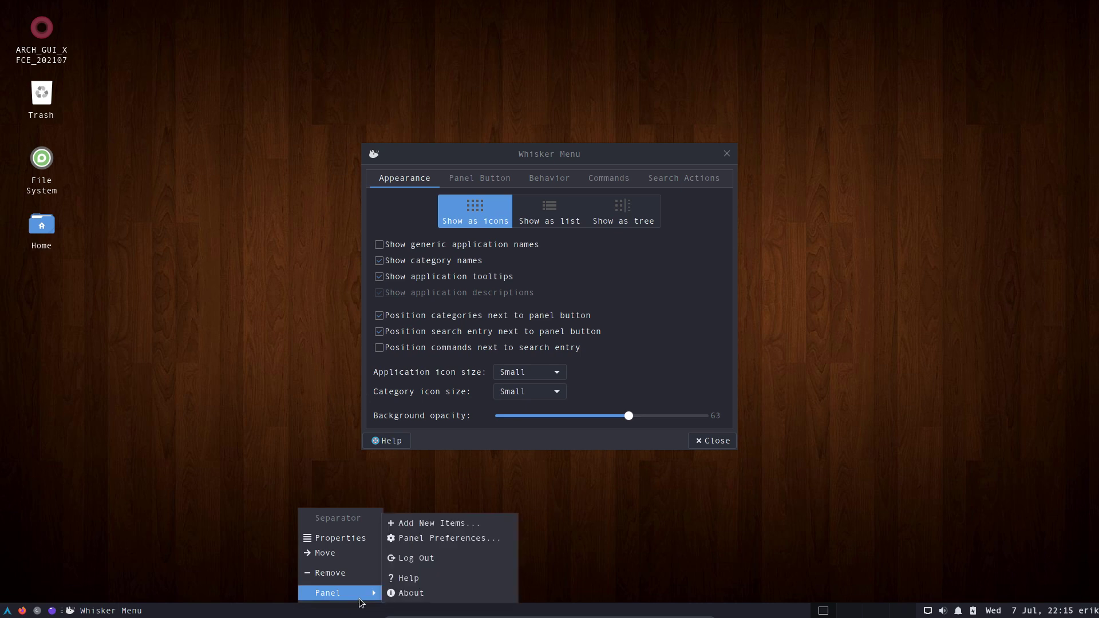
pyautogui.click(455, 537)
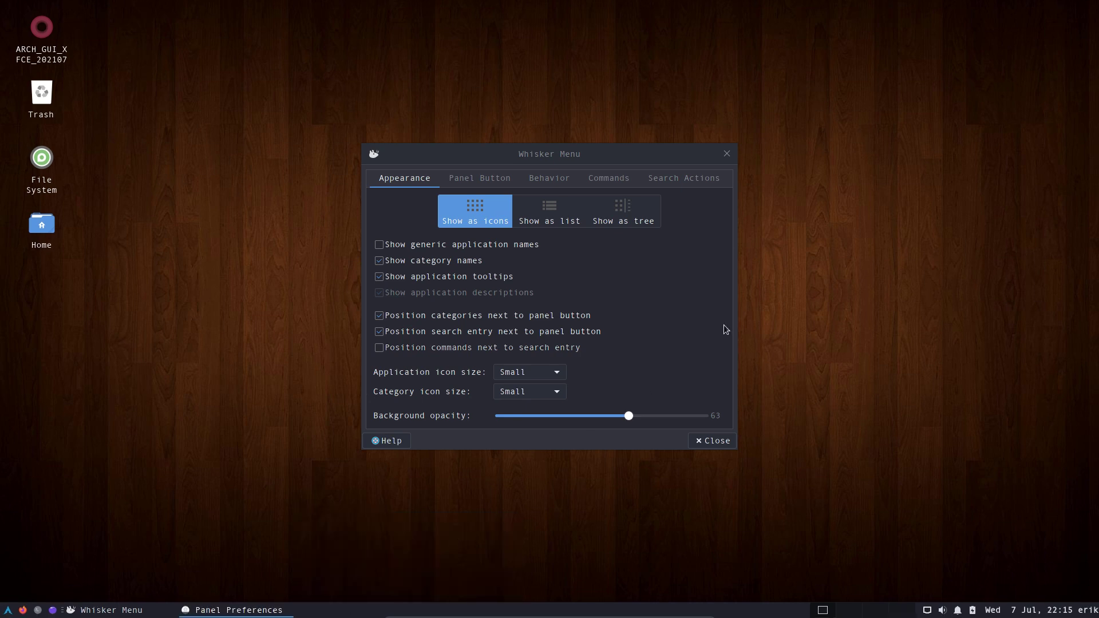
pyautogui.click(727, 153)
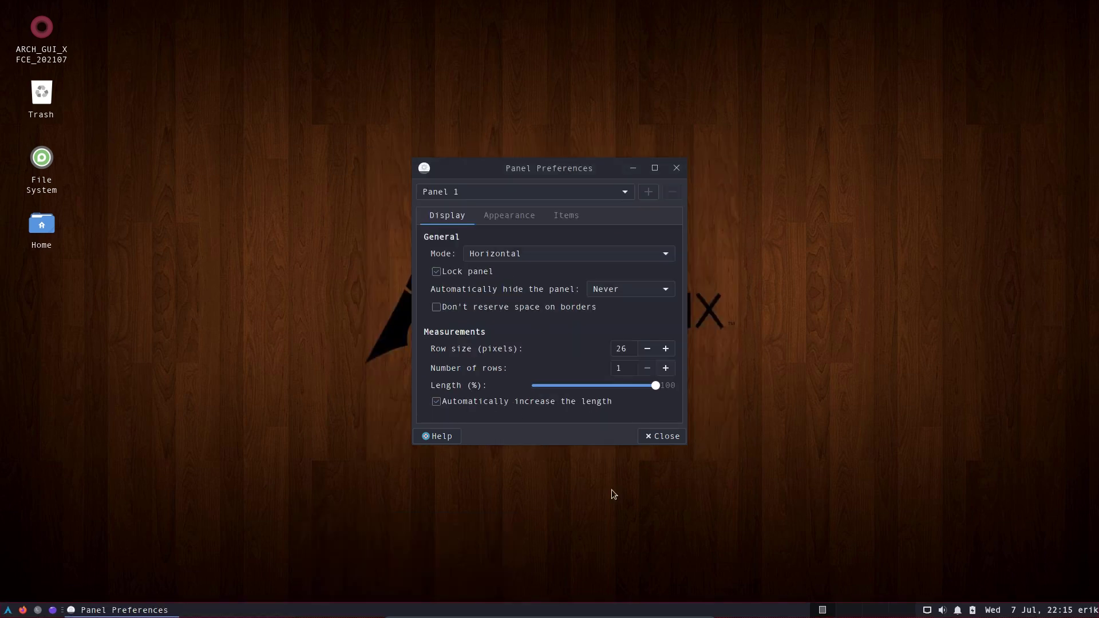
# Open the separator's properties, then close them and the panel preferences.
pyautogui.rightClick(585, 611)
pyautogui.moveTo(624, 601)
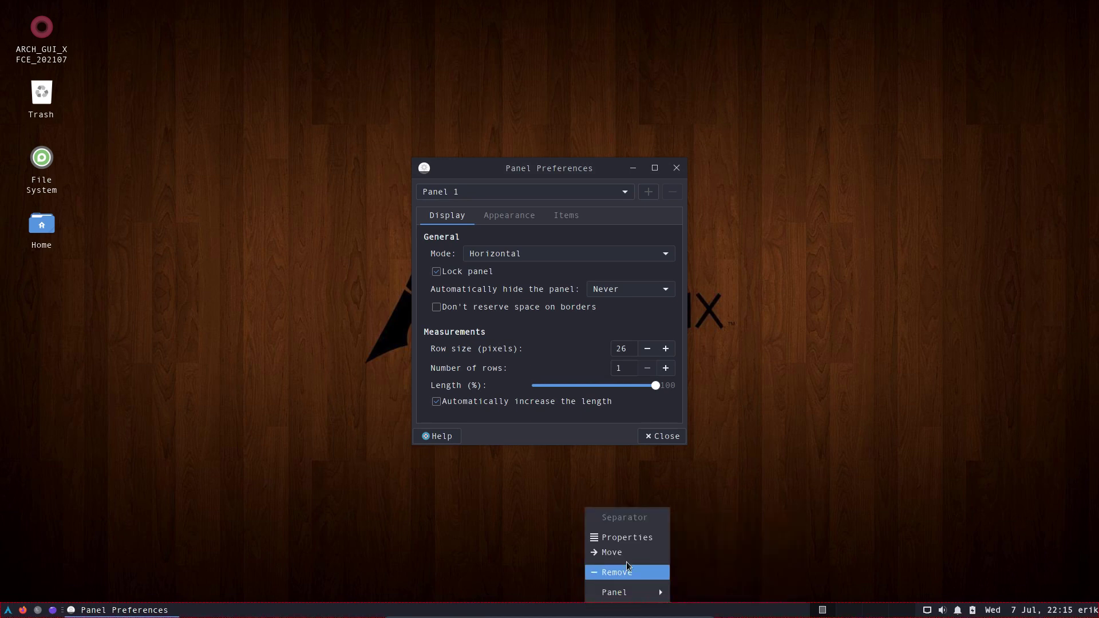
pyautogui.click(630, 537)
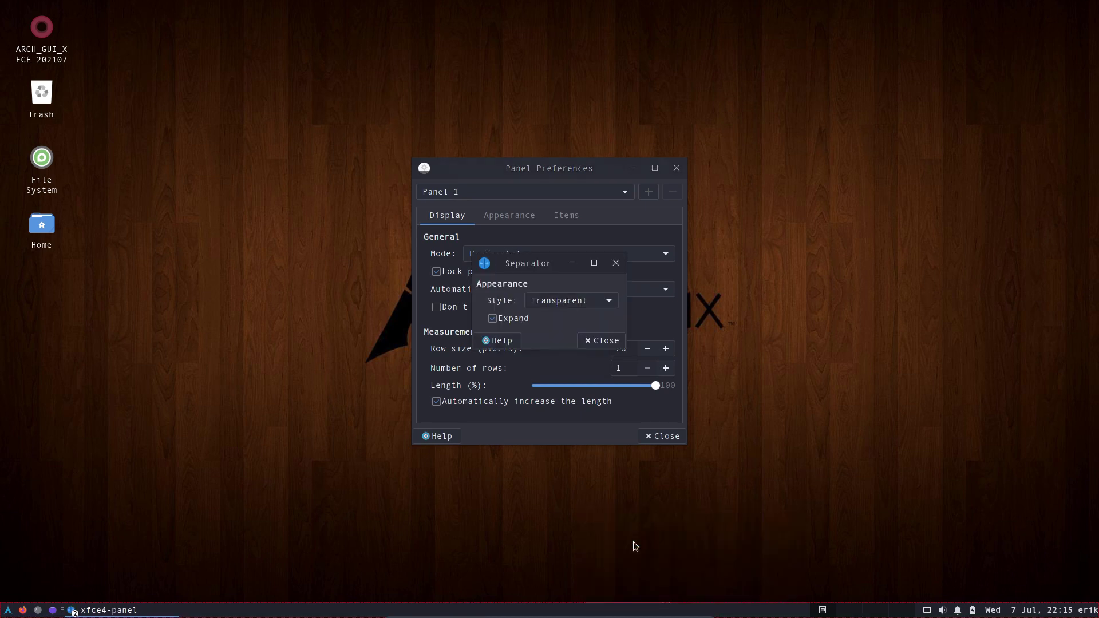
pyautogui.click(598, 340)
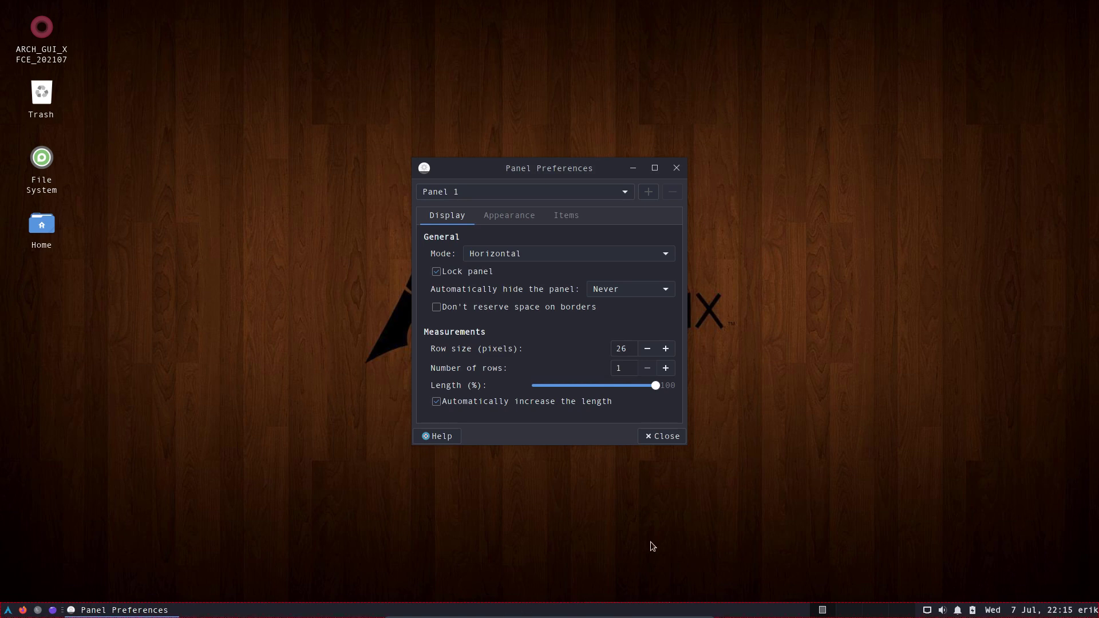
pyautogui.click(670, 436)
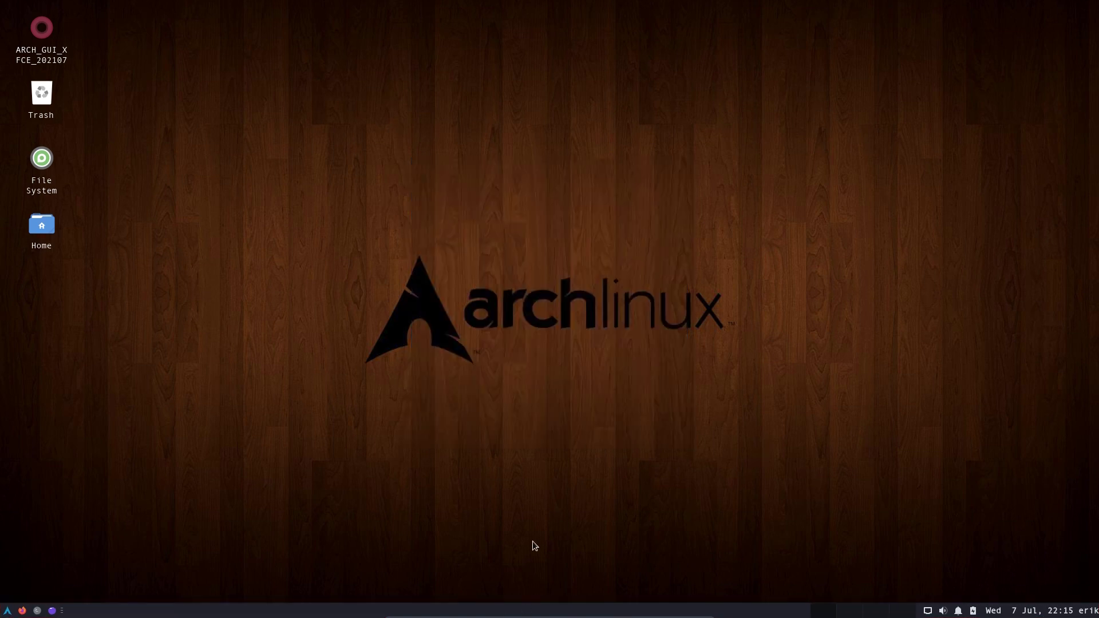
# Reopen Panel Preferences from the panel's context menu.
pyautogui.rightClick(384, 610)
pyautogui.moveTo(422, 599)
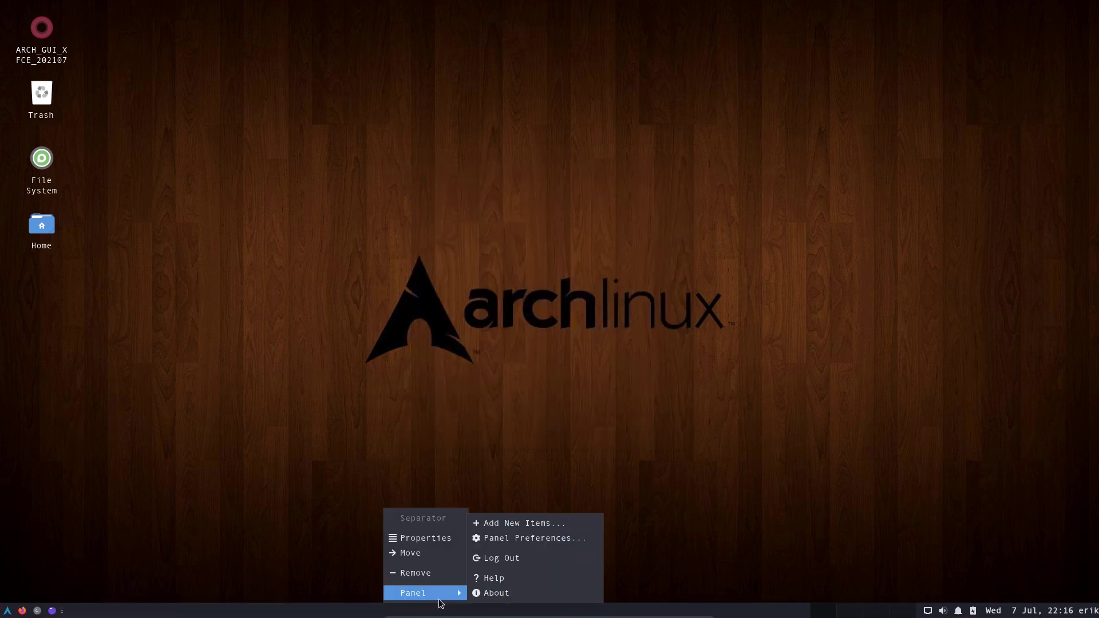
pyautogui.click(565, 540)
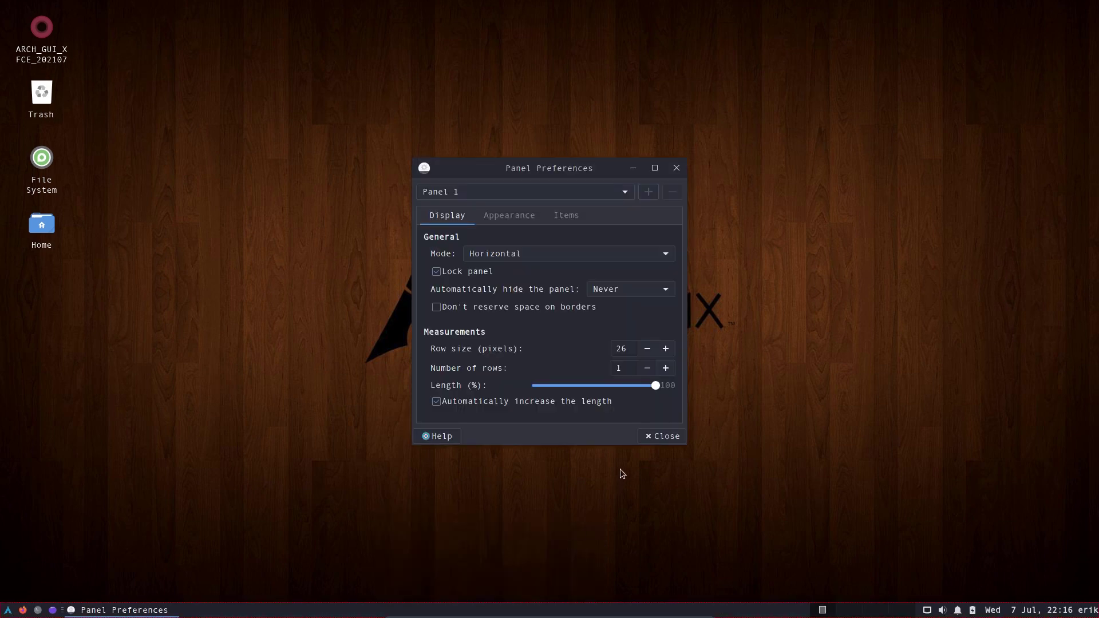
# Shorten the panel to 62% length and relock it at the top centre of the screen.
pyautogui.moveTo(658, 386); pyautogui.dragTo(609, 387)
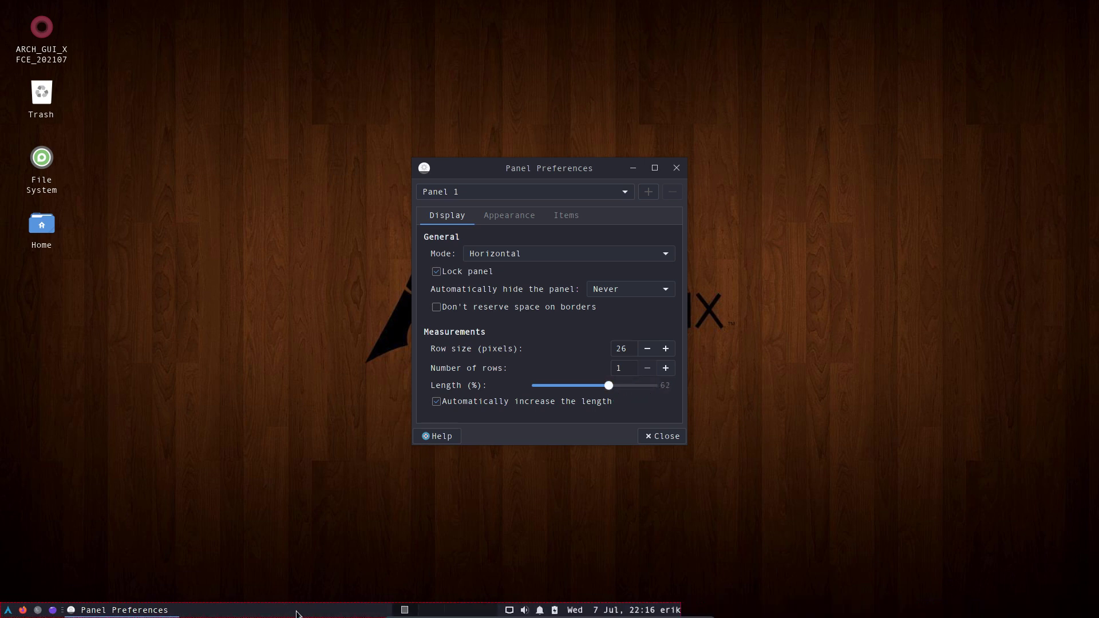
pyautogui.click(468, 275)
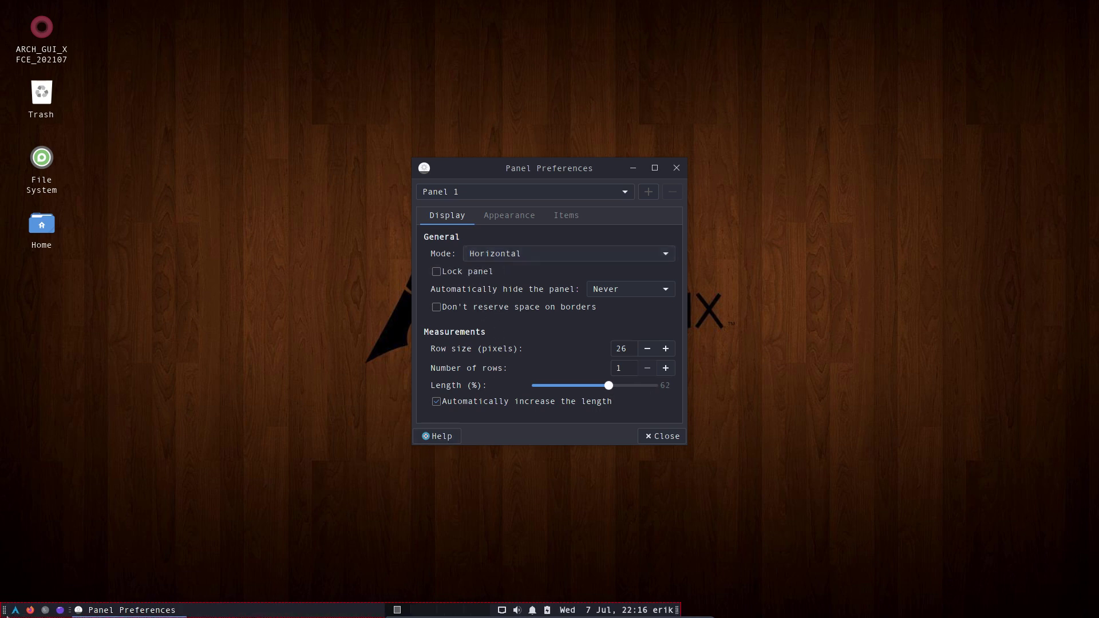
pyautogui.moveTo(7, 616); pyautogui.dragTo(203, 2)
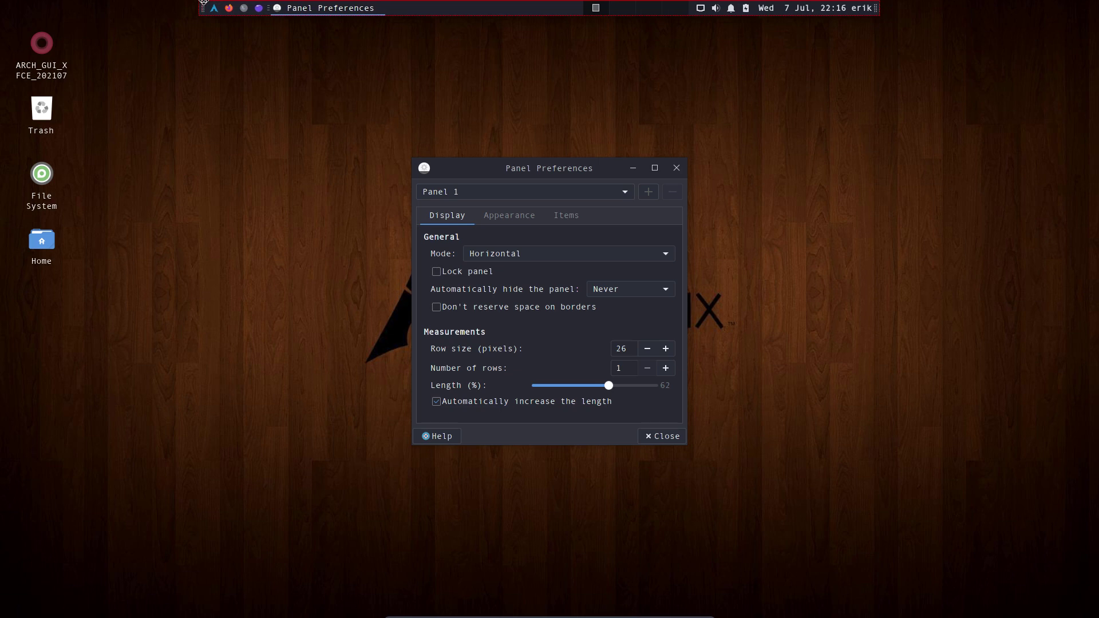
pyautogui.click(449, 272)
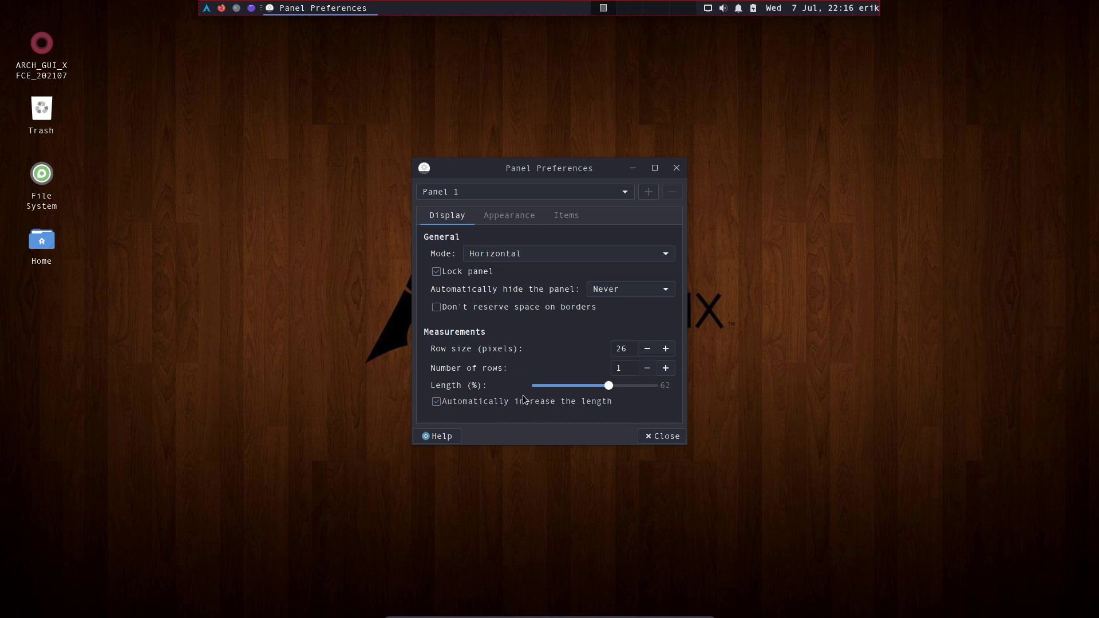
# Raise the panel's fixed icon size to 22 pixels and show its item list.
pyautogui.click(498, 216)
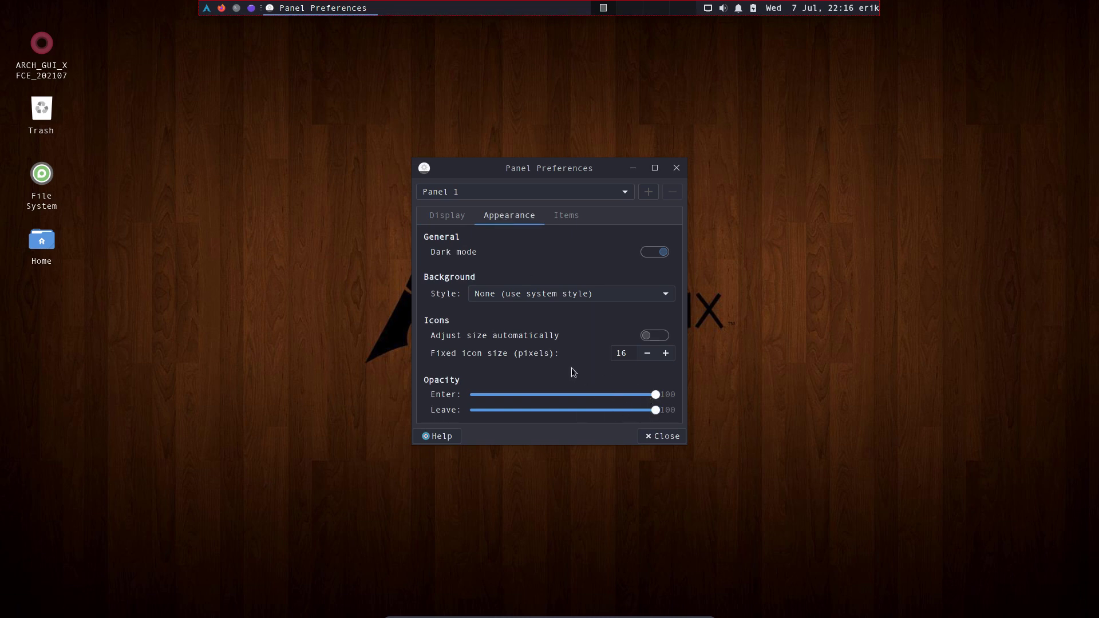
pyautogui.click(665, 353)
pyautogui.click(665, 353)
pyautogui.click(665, 353)
pyautogui.click(666, 353)
pyautogui.click(666, 353)
pyautogui.click(665, 353)
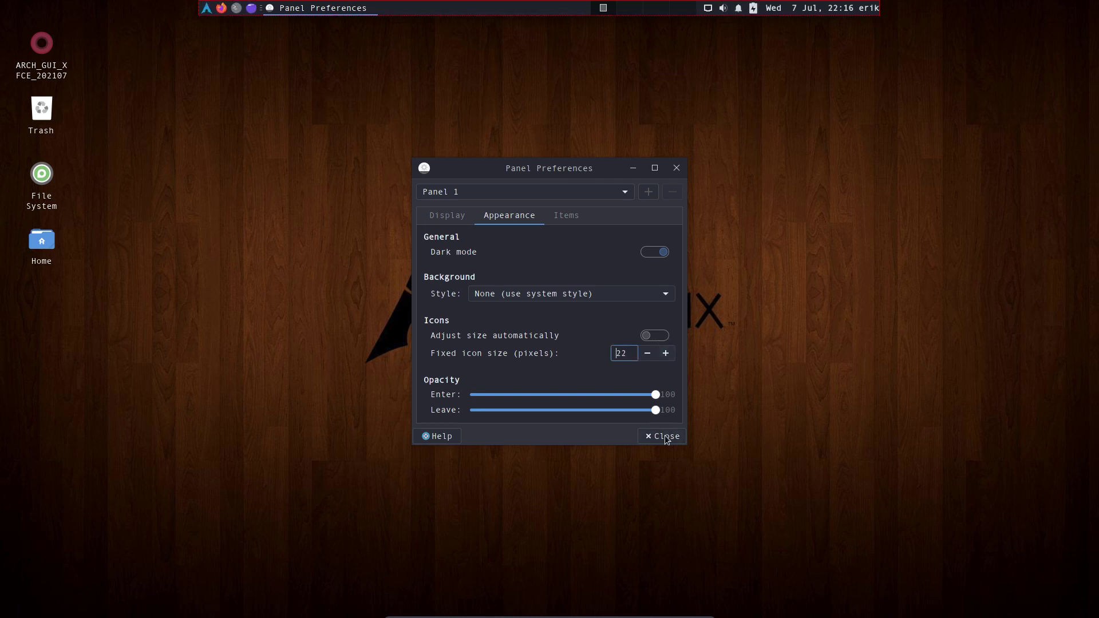
pyautogui.click(569, 223)
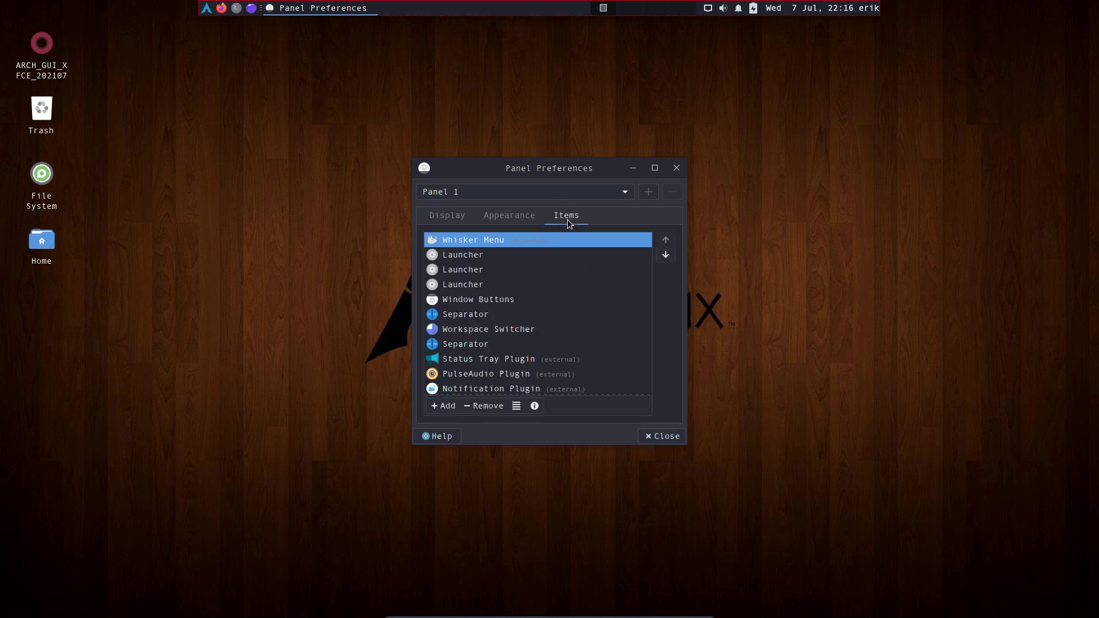
pyautogui.click(661, 436)
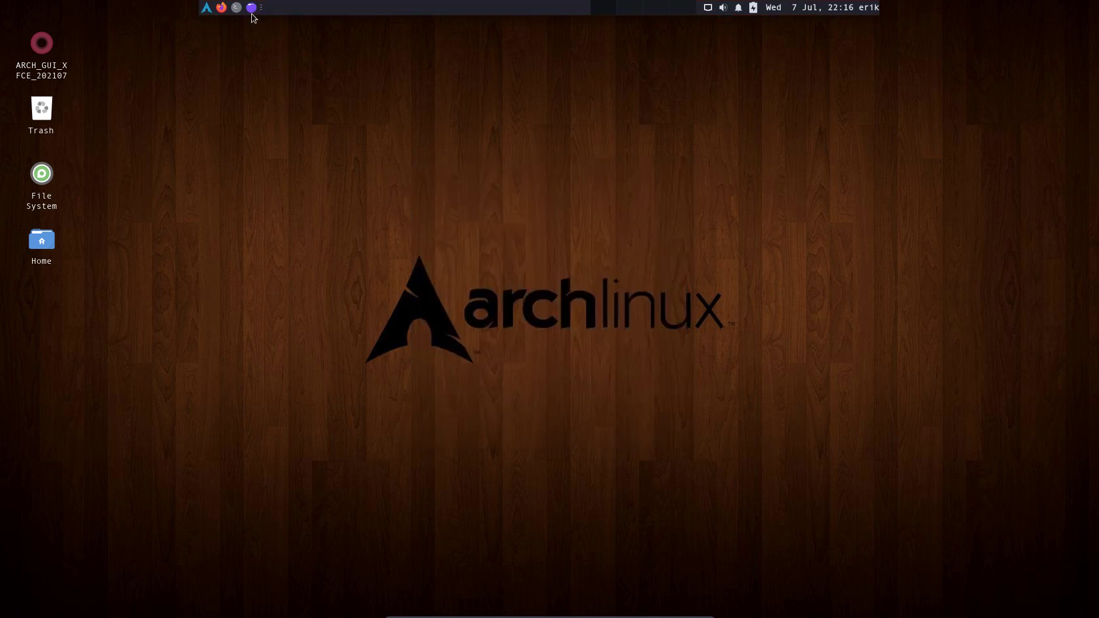